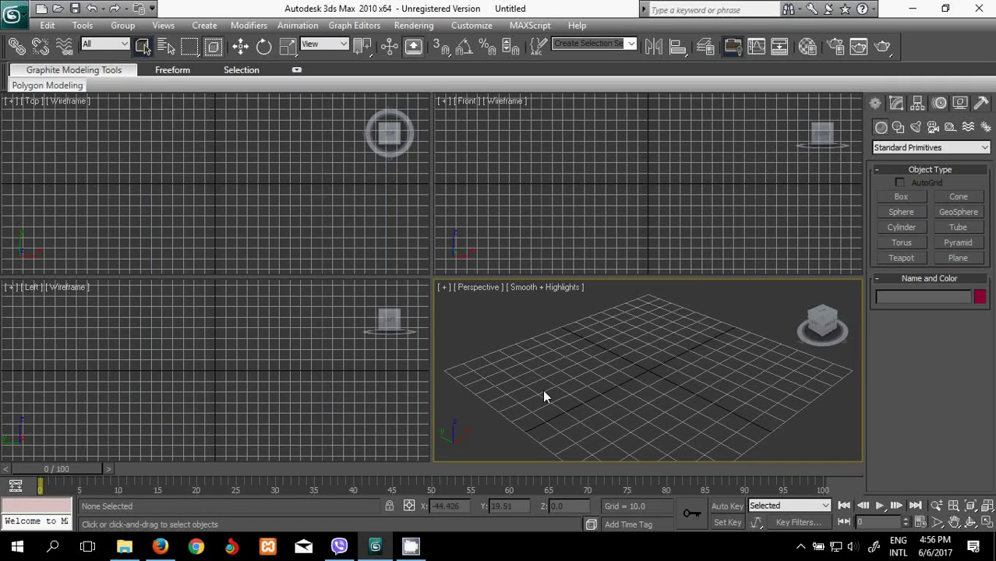
# - Pan the Perspective view and start the Box standard primitive tool
pyautogui.moveTo(545, 392); pyautogui.dragTo(527, 383, button='middle')
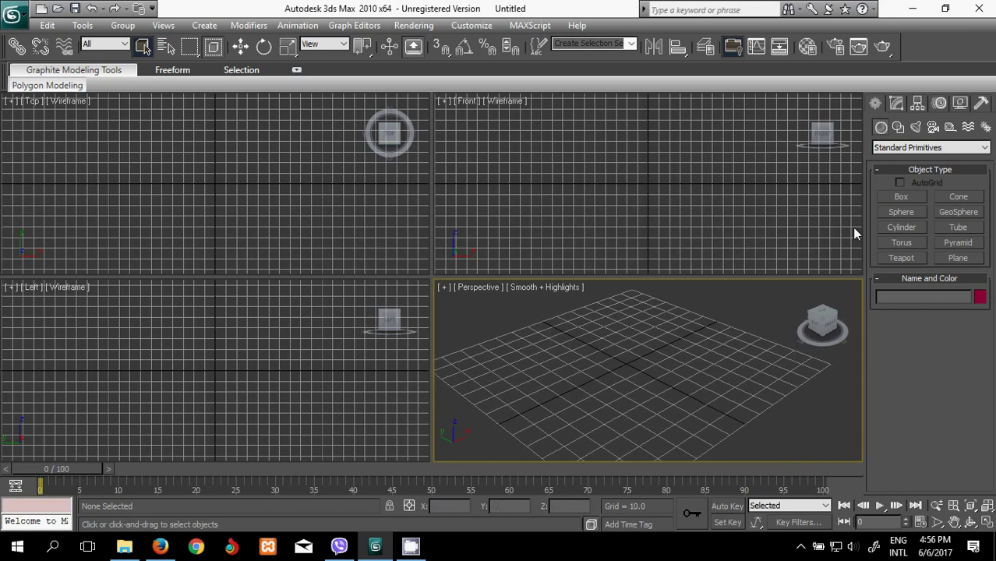
pyautogui.click(900, 197)
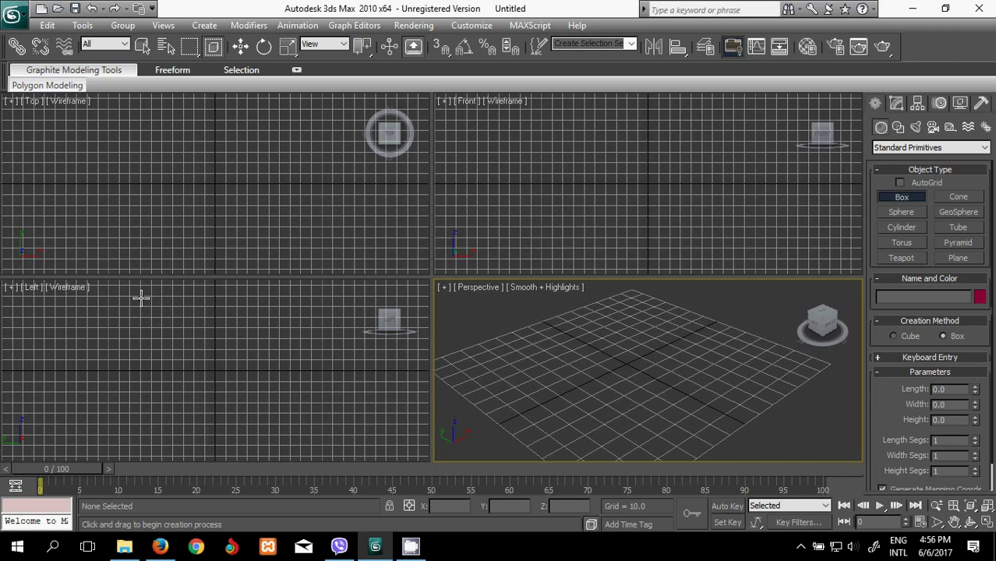
# - Draw Box01 in the Left view, 106.667 × 106.667 with height -18.462
pyautogui.click(159, 319)
pyautogui.moveTo(160, 319); pyautogui.dragTo(255, 411)
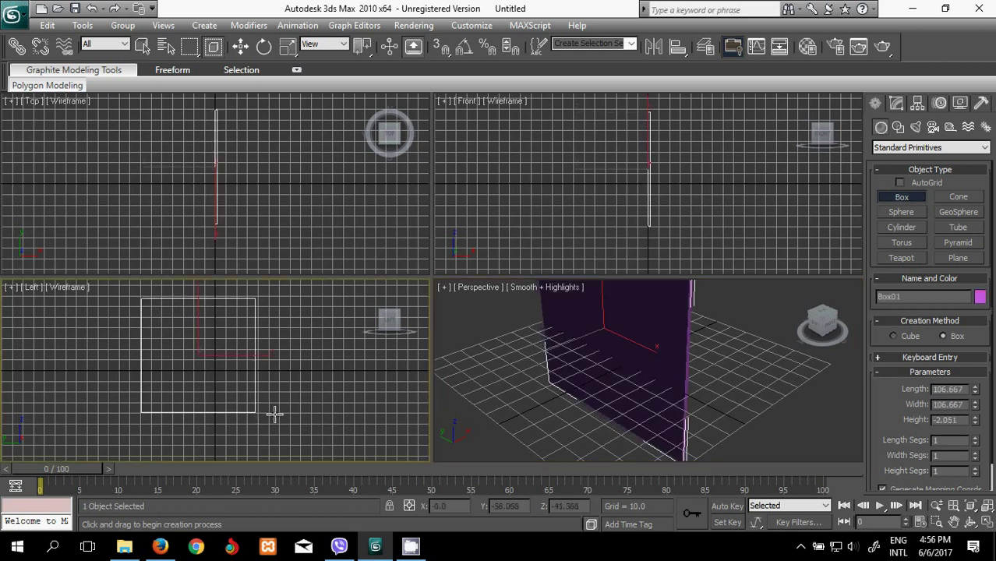
pyautogui.click(370, 433)
# - Move Box01 toward the scene origin and recentre the Perspective view on it
pyautogui.click(240, 46)
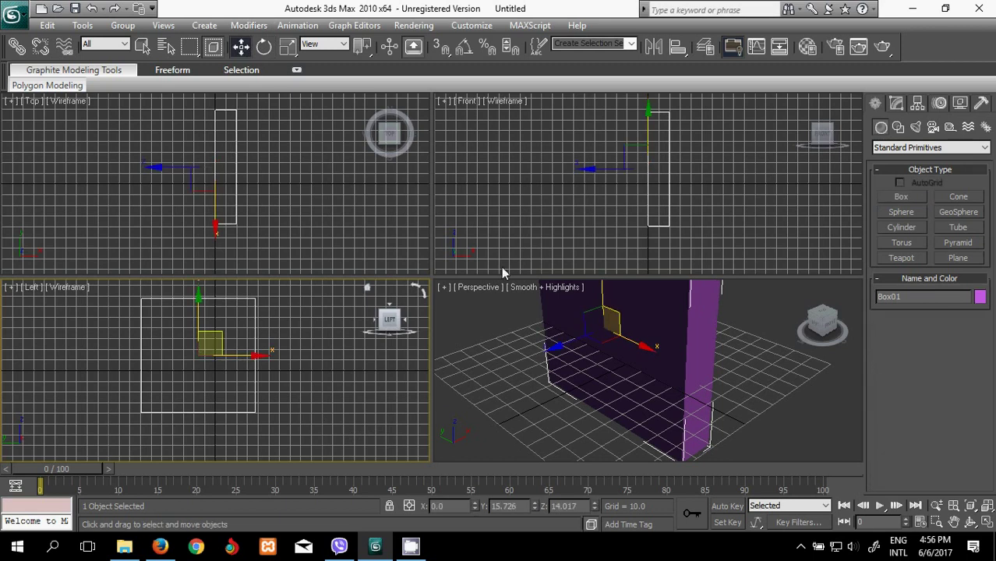
pyautogui.moveTo(587, 397)
pyautogui.keyDown('alt'); pyautogui.mouseDown(button='middle')
pyautogui.moveTo(600, 412)
pyautogui.moveTo(583, 416)
pyautogui.mouseUp(button='middle'); pyautogui.keyUp('alt')
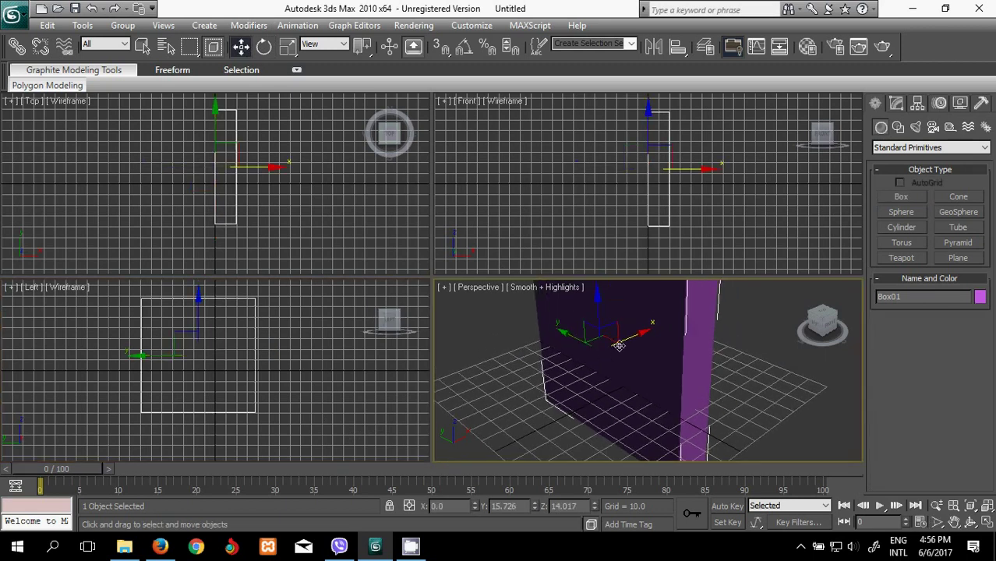
pyautogui.moveTo(638, 335)
pyautogui.mouseDown()
pyautogui.moveTo(570, 324)
pyautogui.moveTo(573, 335)
pyautogui.mouseUp()
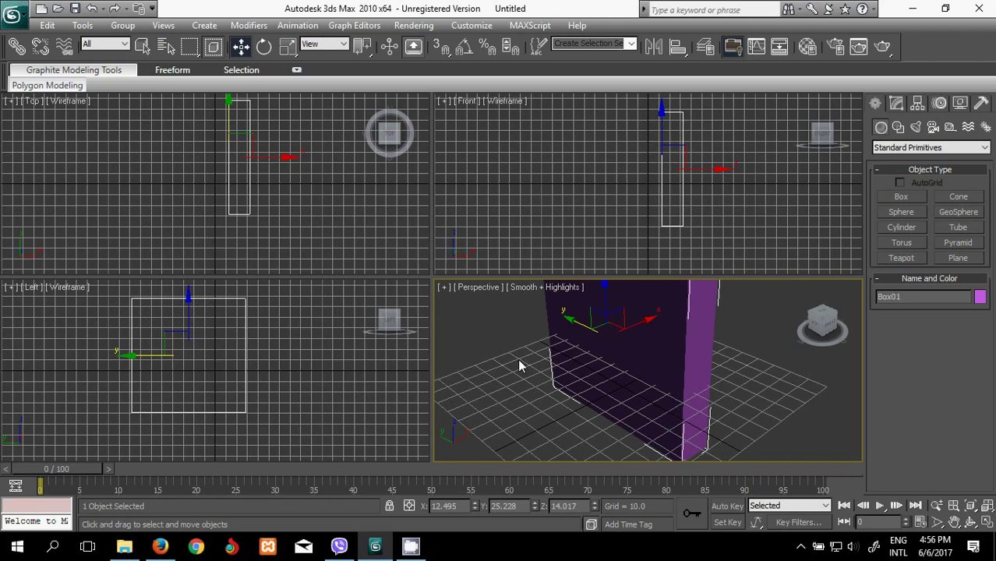
pyautogui.scroll(-3, 575, 364)
pyautogui.moveTo(645, 364); pyautogui.dragTo(637, 387, button='middle')
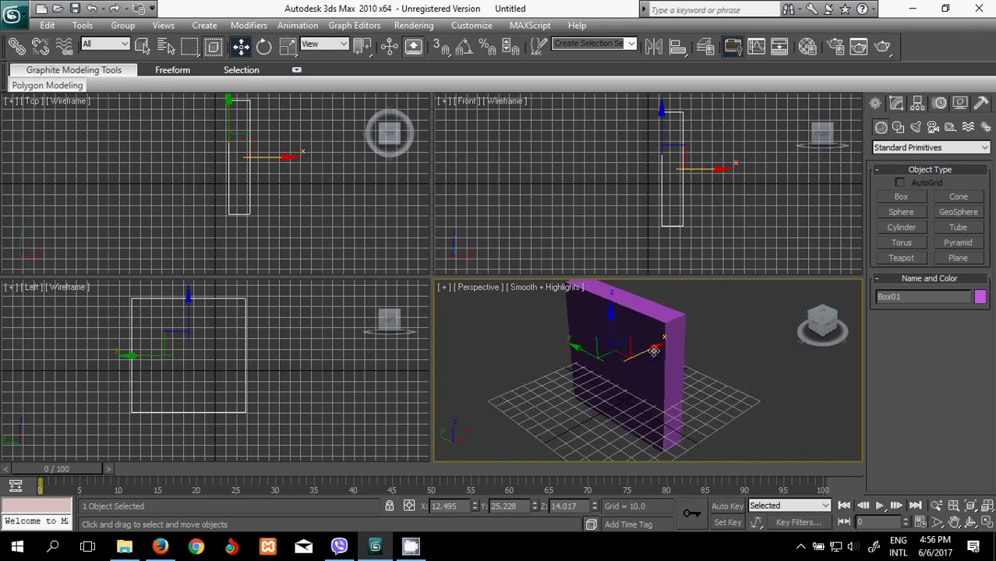
pyautogui.click(555, 288)
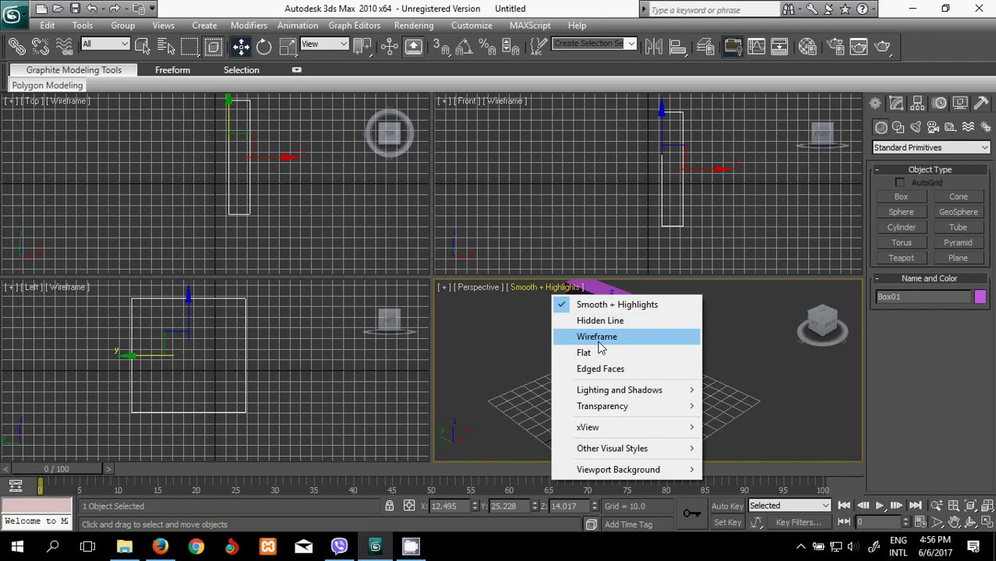
# - Show Edged Faces on the shaded Perspective view
pyautogui.click(608, 370)
pyautogui.moveTo(631, 379)
pyautogui.mouseDown(button='middle')
pyautogui.moveTo(612, 401)
pyautogui.moveTo(623, 376)
pyautogui.mouseUp(button='middle')
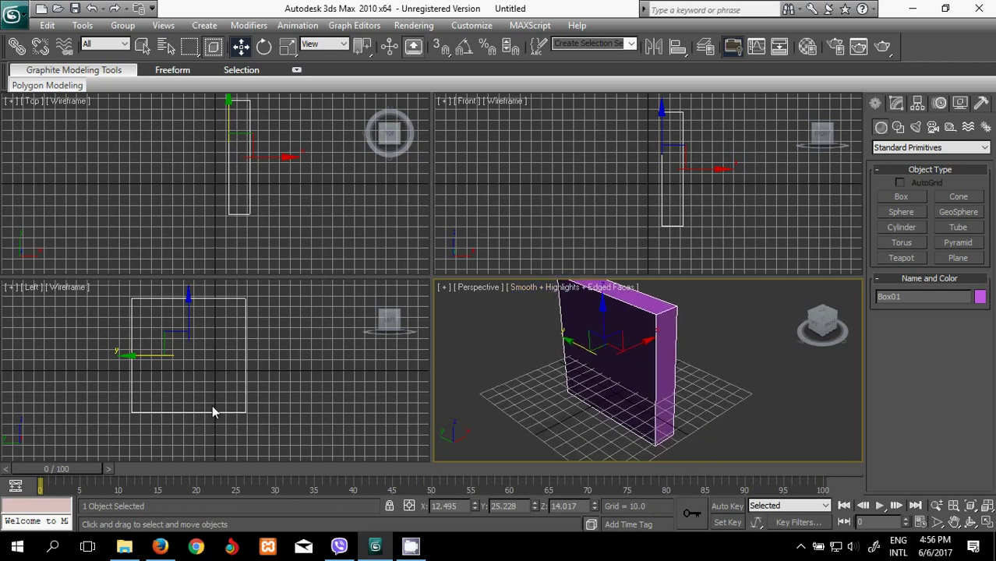
pyautogui.click(181, 352)
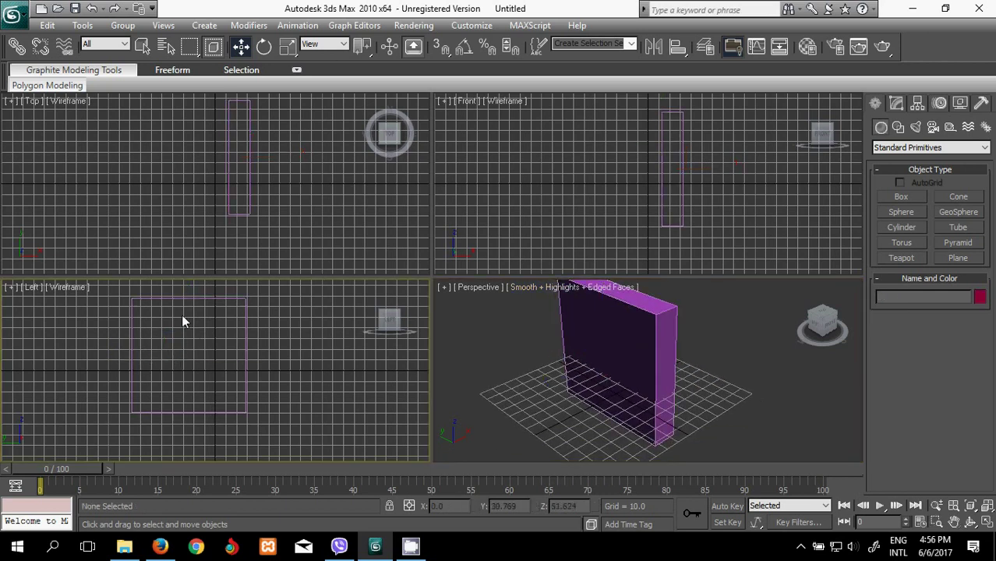
# - Reselect Box01 and shift it right and down in the Left view
pyautogui.click(201, 299)
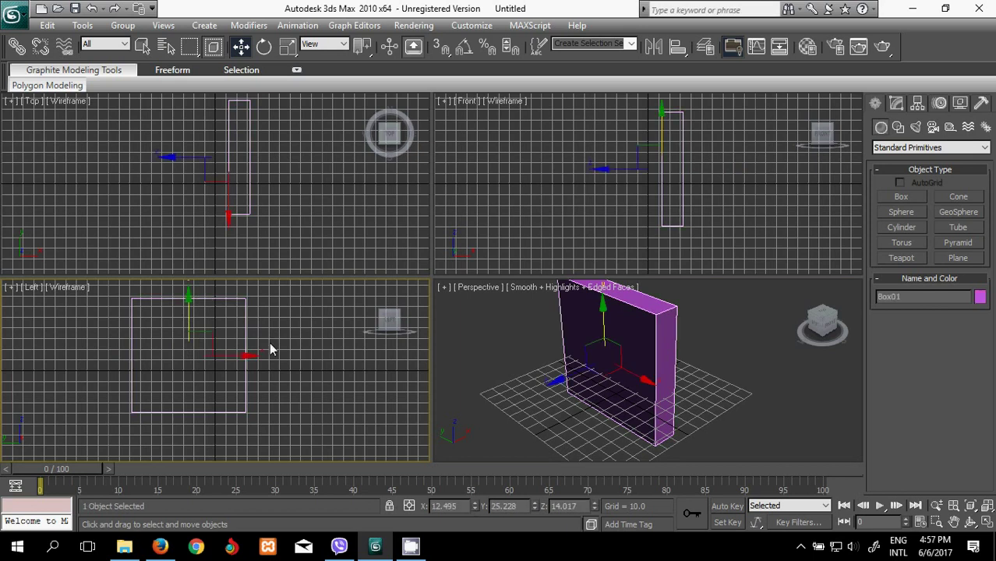
pyautogui.moveTo(242, 354); pyautogui.dragTo(268, 354)
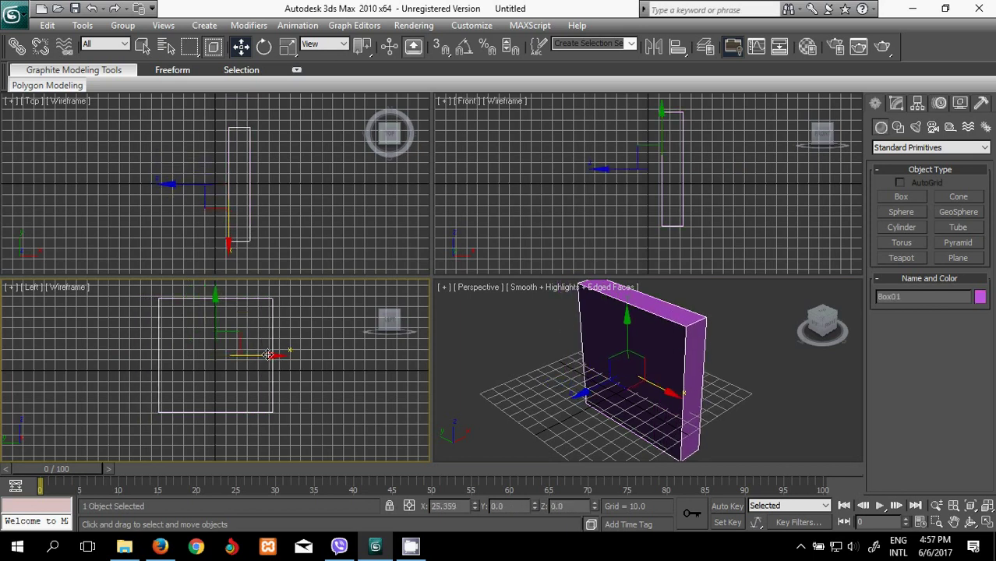
pyautogui.moveTo(215, 299); pyautogui.dragTo(215, 308)
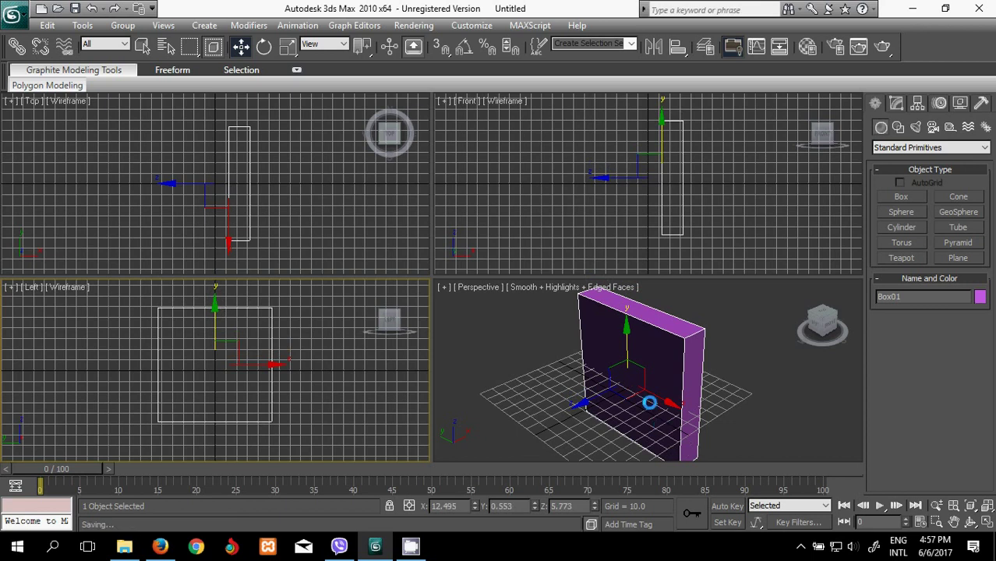
pyautogui.click(633, 413)
pyautogui.moveTo(631, 414)
pyautogui.mouseDown(button='middle')
pyautogui.moveTo(625, 404)
pyautogui.moveTo(663, 407)
pyautogui.mouseUp(button='middle')
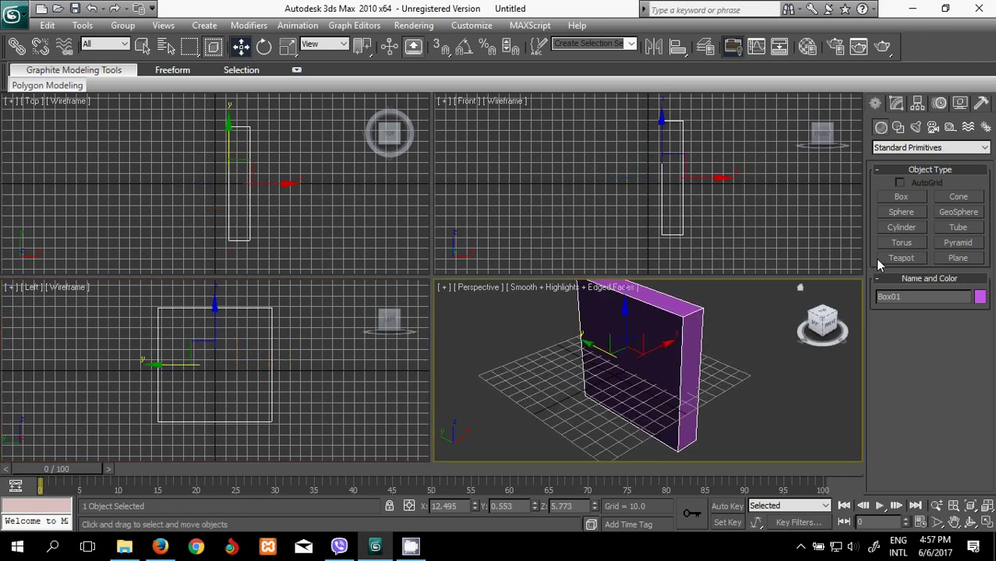
# - Convert Box01 to an Editable Poly and work at Edge level
pyautogui.rightClick(662, 350)
pyautogui.moveTo(690, 487)
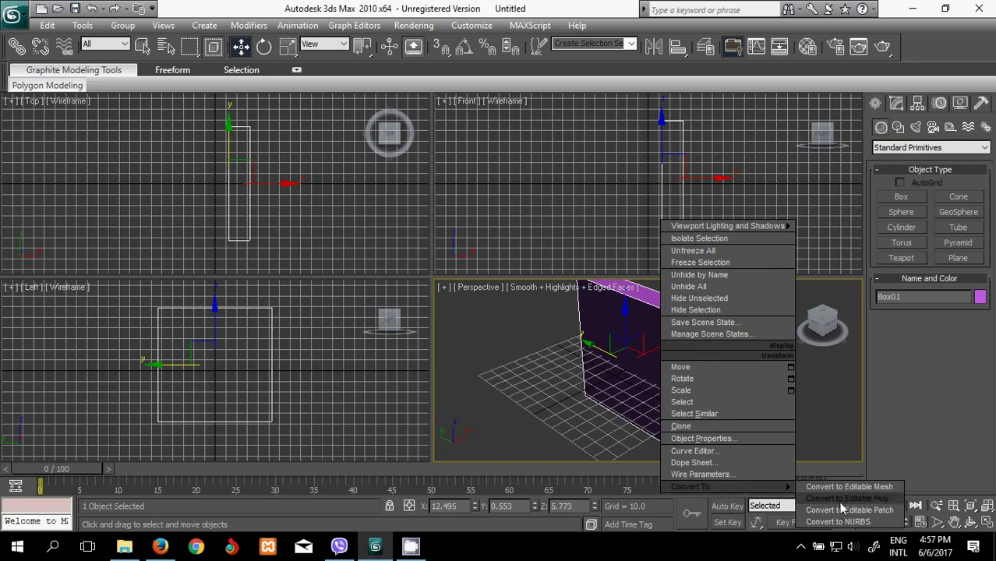
pyautogui.click(835, 499)
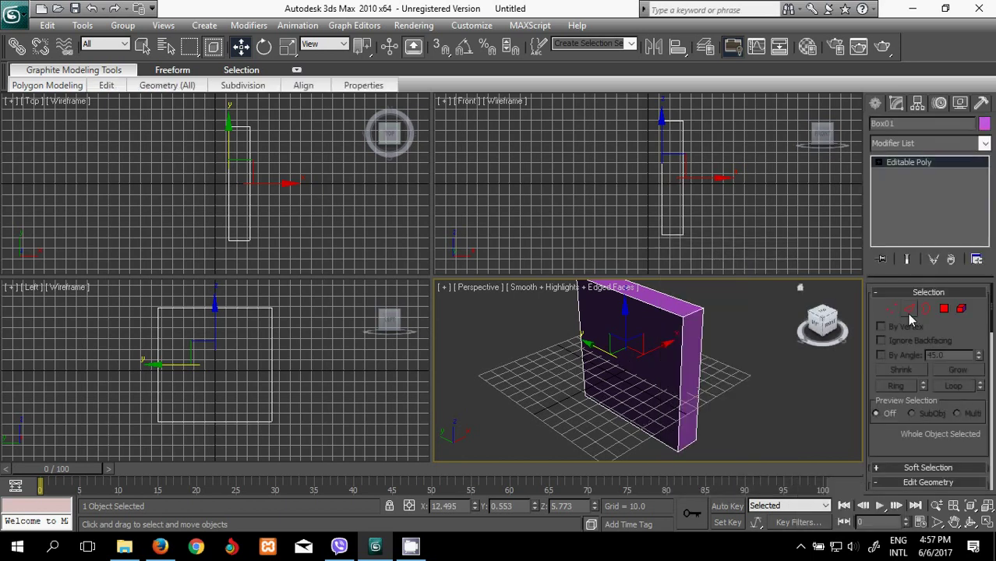
pyautogui.press('2')
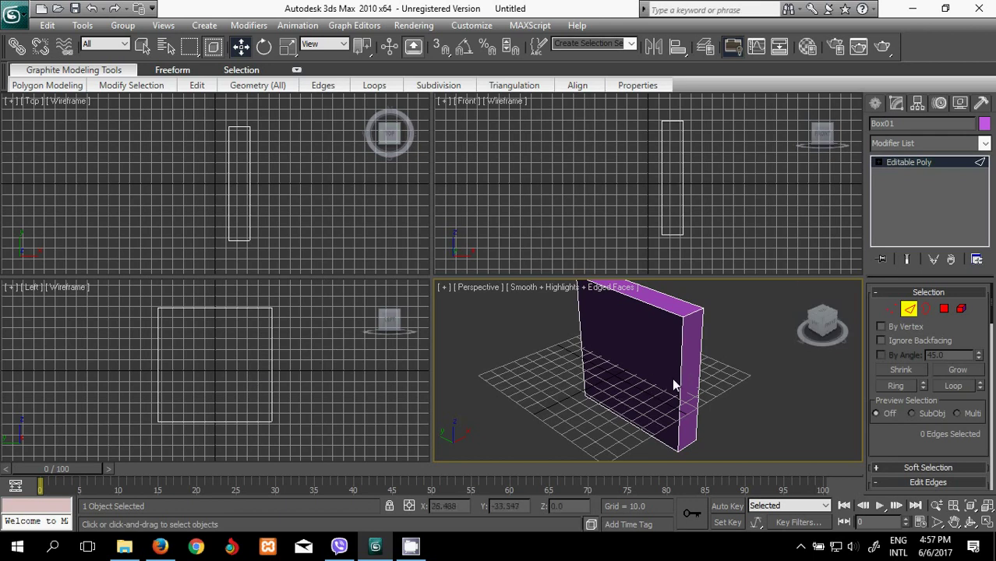
# - Connect the top and bottom edges with 1 segment, splitting the face vertically
pyautogui.click(661, 311)
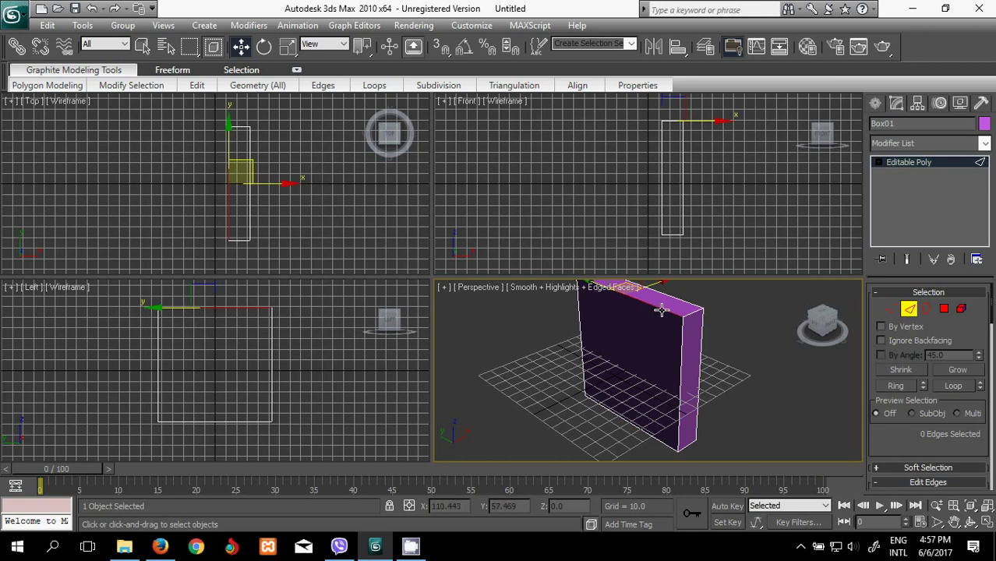
pyautogui.click(662, 444)
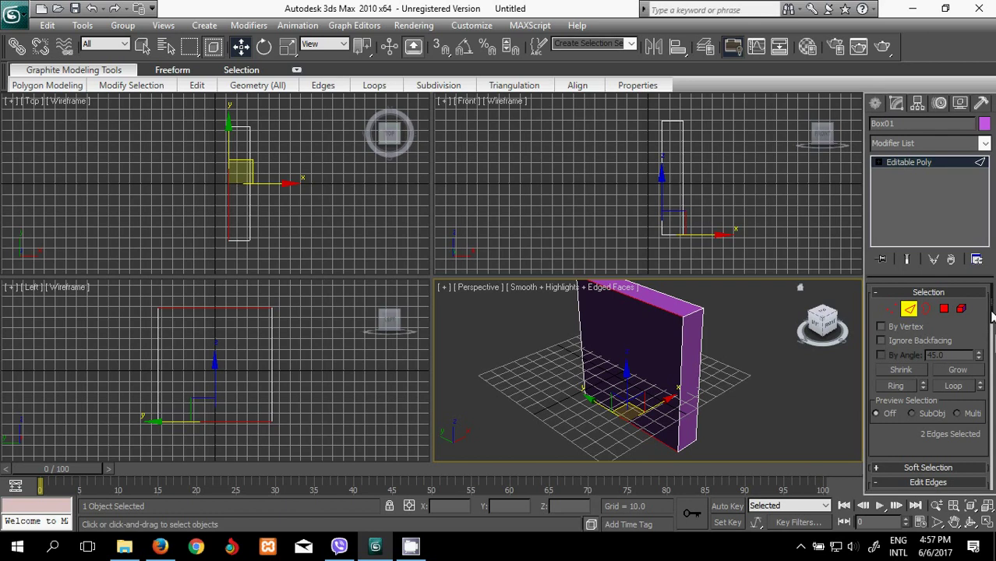
pyautogui.moveTo(993, 314); pyautogui.dragTo(992, 357)
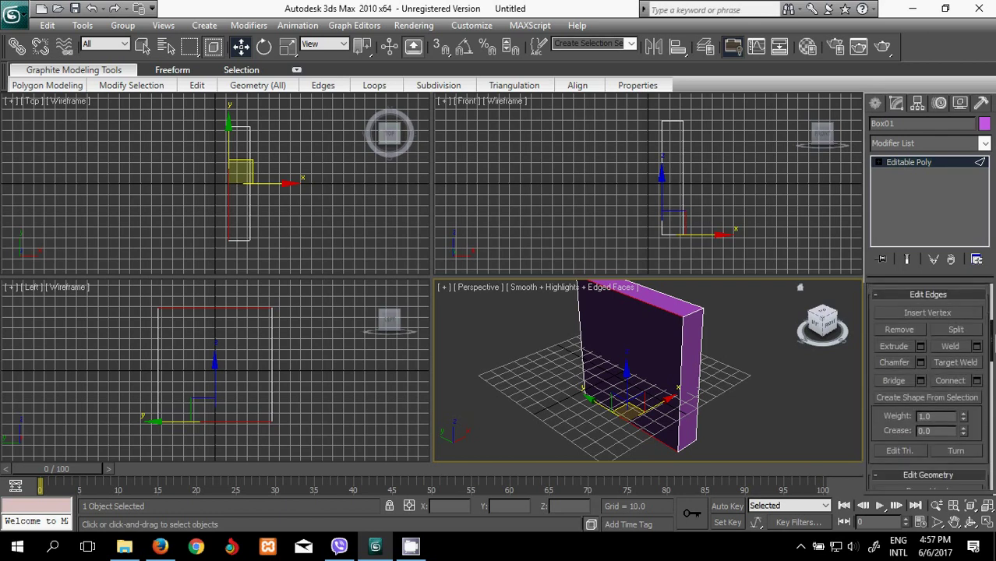
pyautogui.click(977, 381)
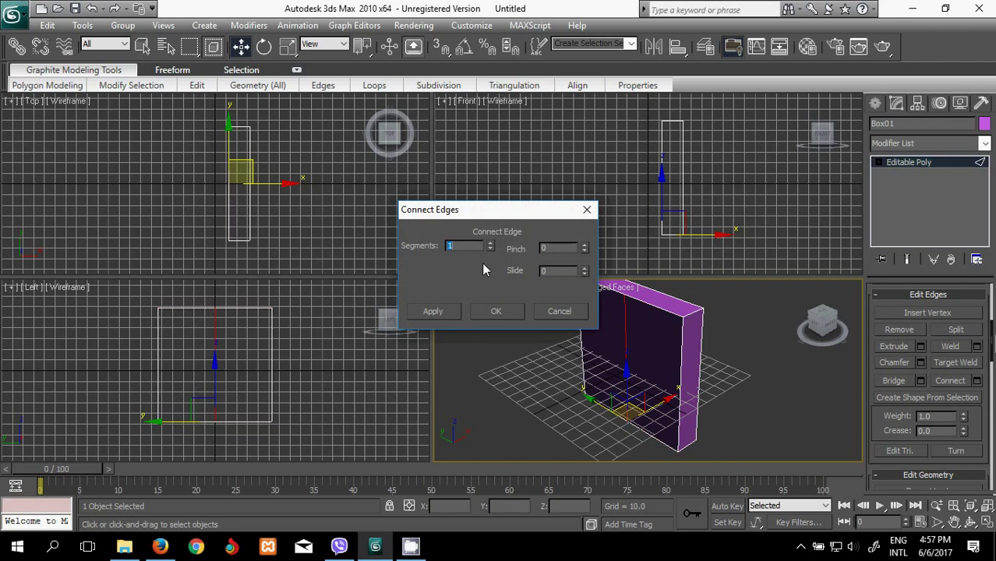
pyautogui.click(496, 313)
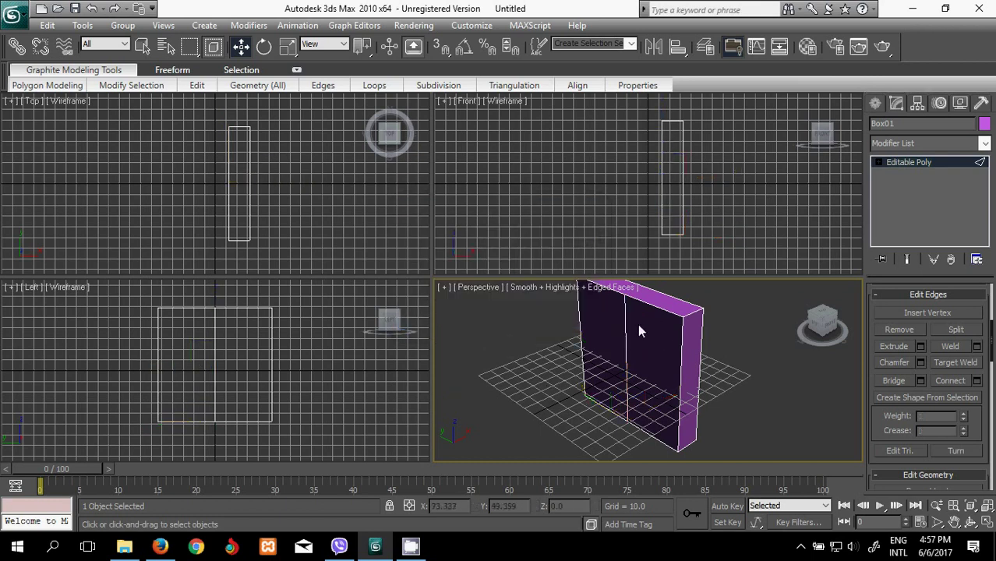
pyautogui.click(829, 317)
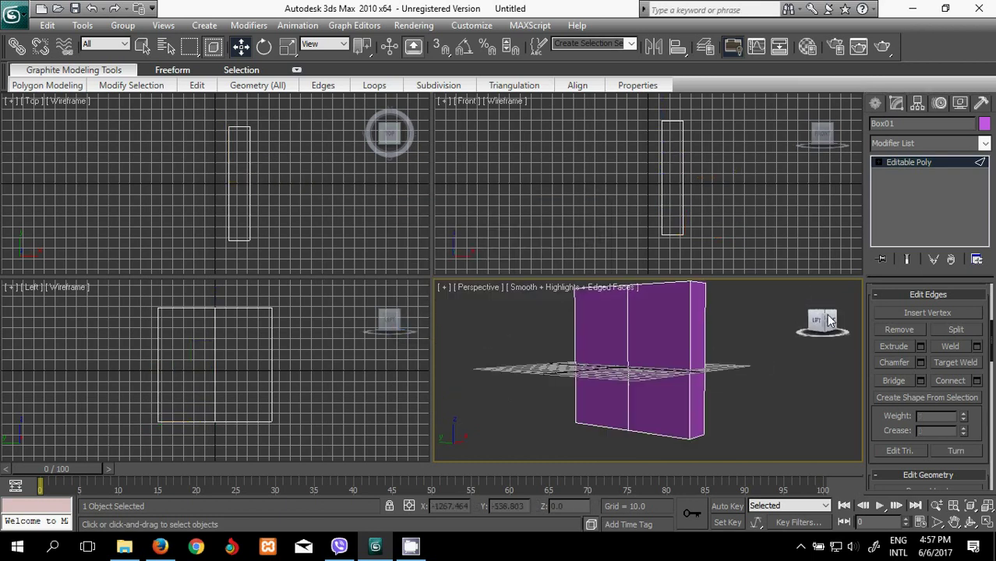
pyautogui.click(695, 365)
# - Connect the two opposite vertical edges with 4 segments to add horizontal edge loops
pyautogui.keyDown('ctrl'); pyautogui.click(569, 335); pyautogui.keyUp('ctrl')
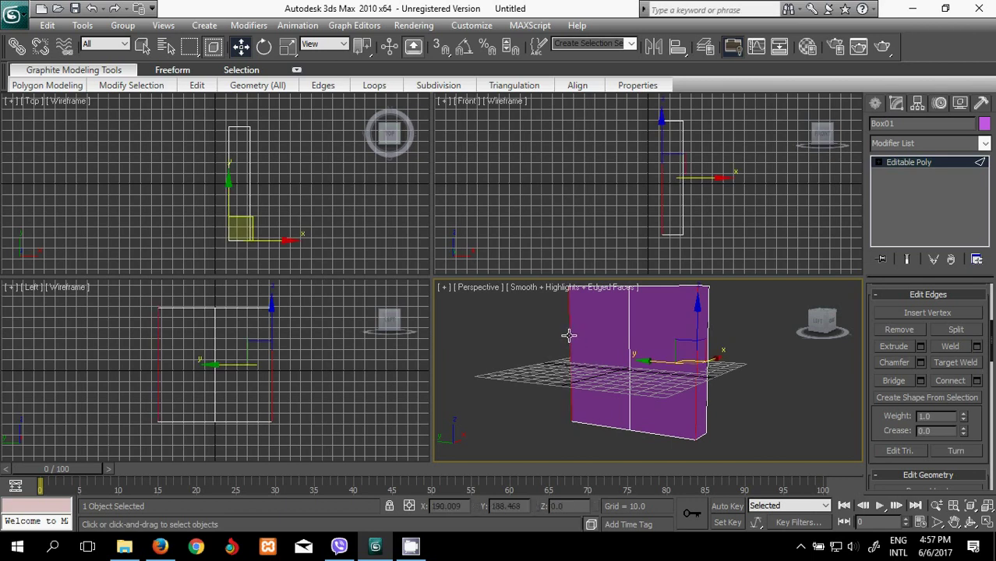
pyautogui.rightClick(562, 332)
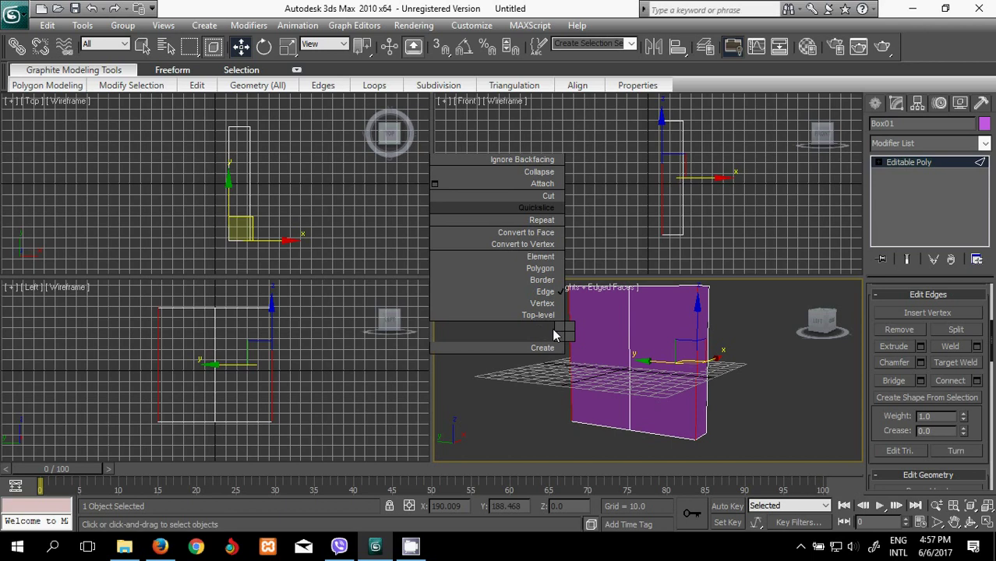
pyautogui.moveTo(511, 384)
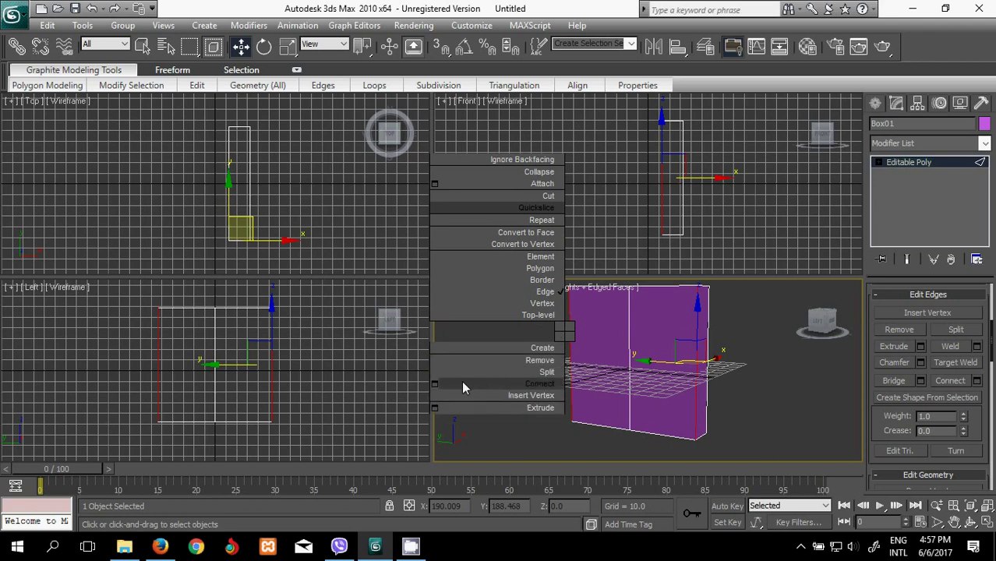
pyautogui.click(435, 383)
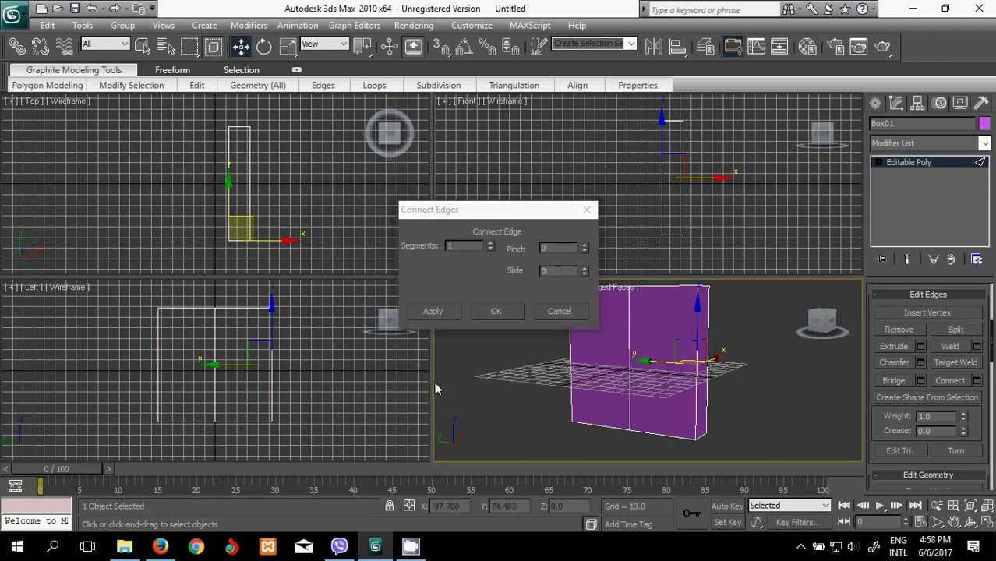
pyautogui.click(490, 244)
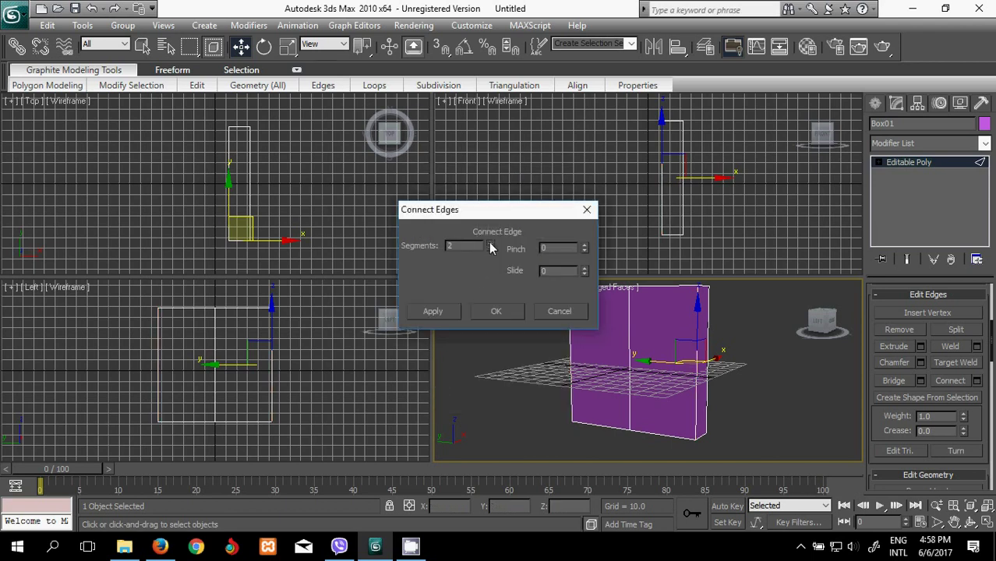
pyautogui.click(561, 311)
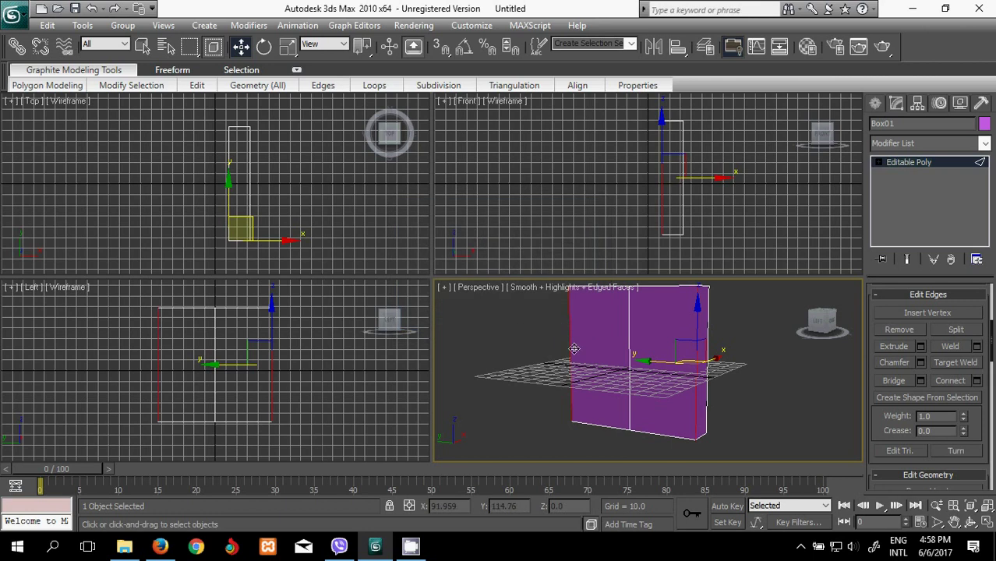
pyautogui.rightClick(630, 335)
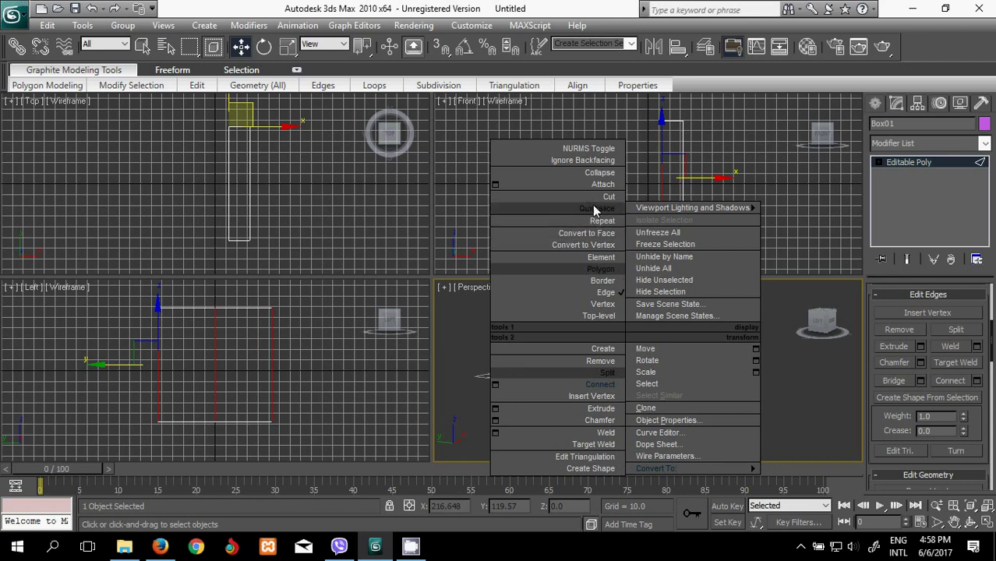
pyautogui.click(496, 386)
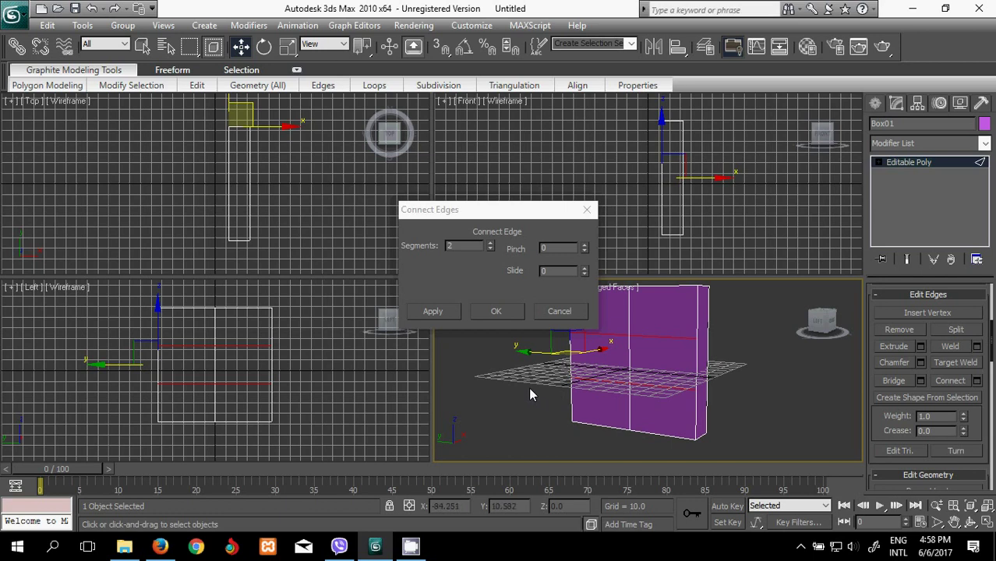
pyautogui.click(490, 244)
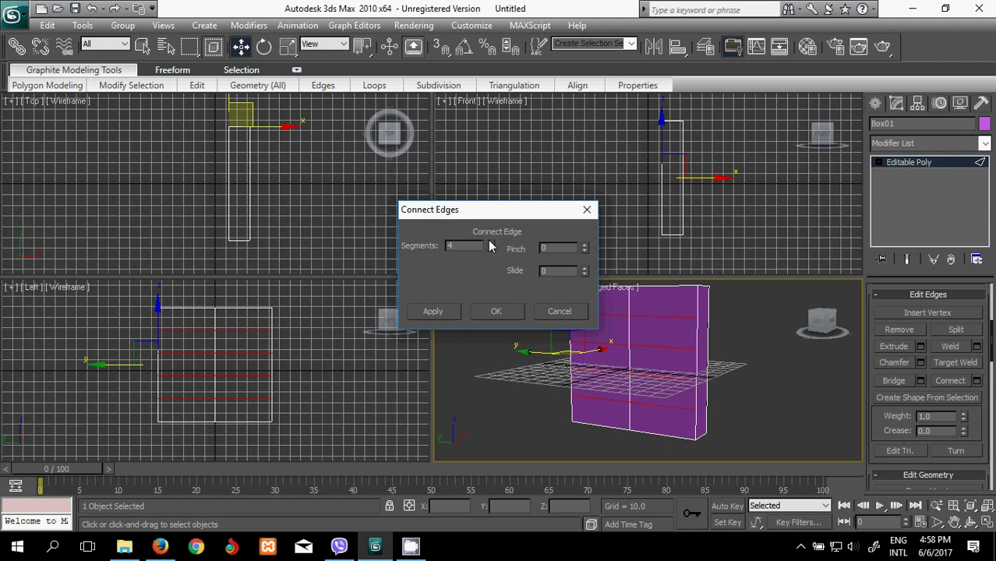
pyautogui.click(494, 313)
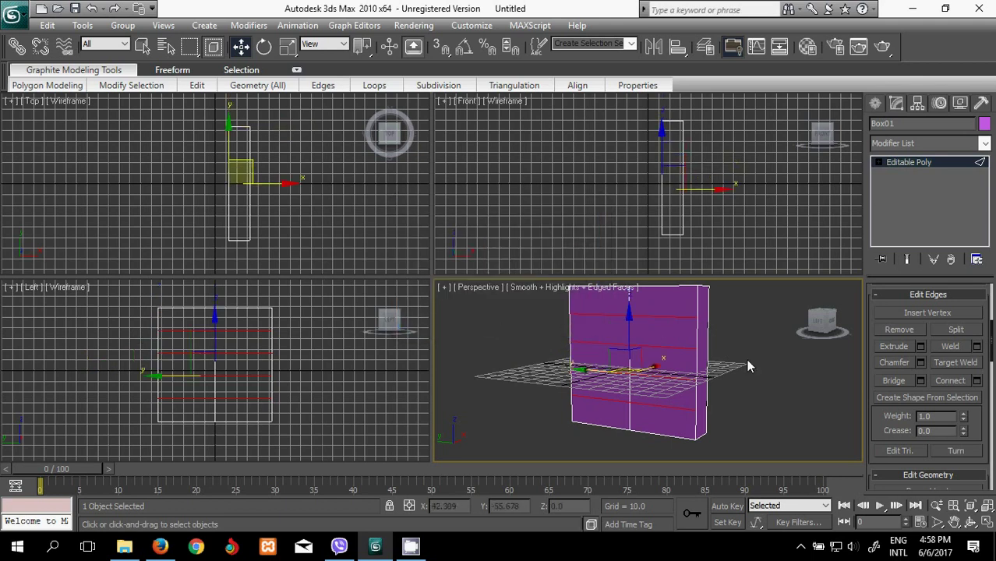
pyautogui.moveTo(820, 326)
pyautogui.mouseDown()
pyautogui.moveTo(807, 344)
pyautogui.moveTo(793, 331)
pyautogui.mouseUp()
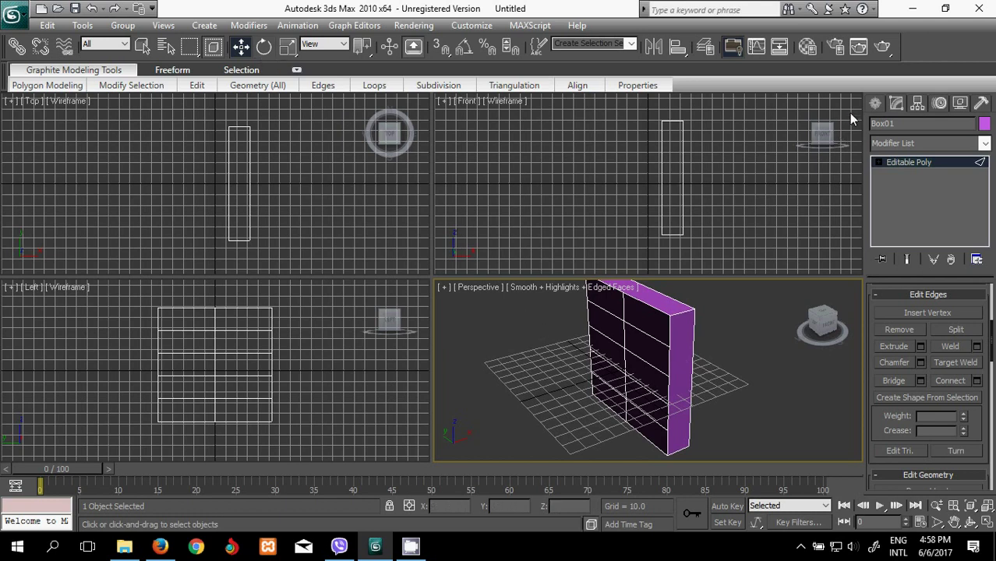
# - Return to object level and lift Box01 along Z in a maximized Perspective view
pyautogui.click(875, 105)
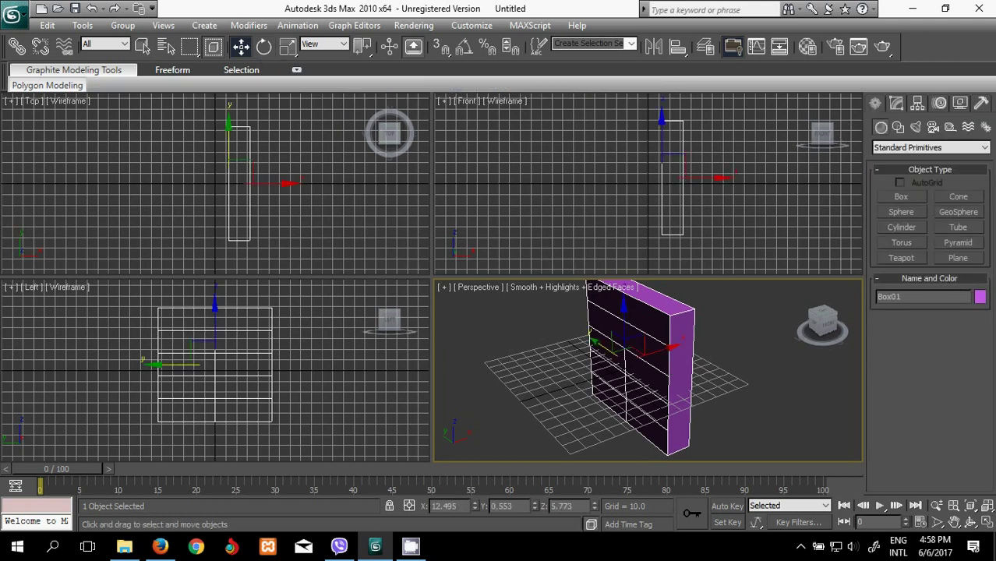
pyautogui.hotkey('alt', 'w')
pyautogui.keyDown('alt'); pyautogui.moveTo(683, 394); pyautogui.dragTo(696, 407, button='middle'); pyautogui.keyUp('alt')
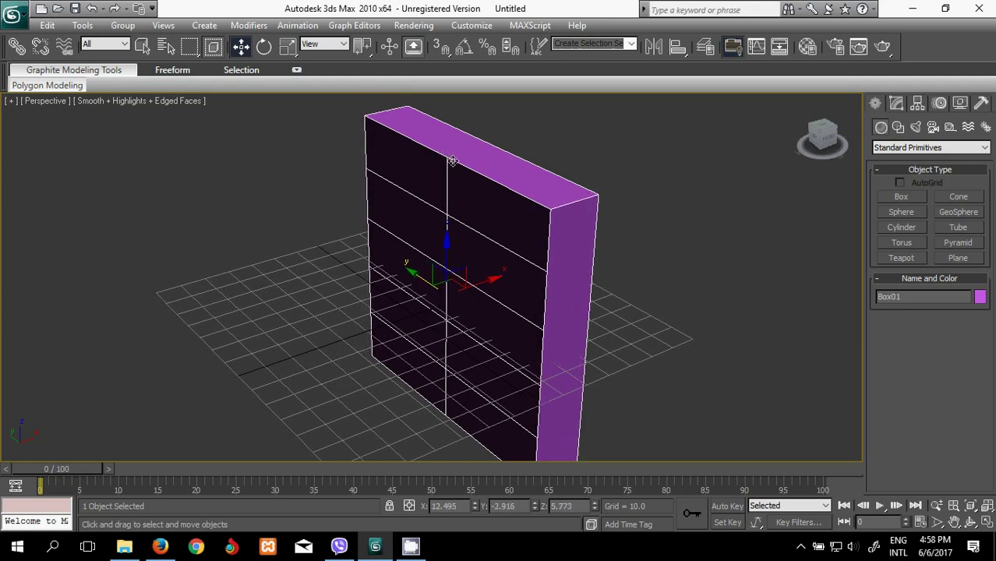
pyautogui.moveTo(443, 242); pyautogui.dragTo(456, 159)
pyautogui.moveTo(436, 333); pyautogui.dragTo(471, 419, button='middle')
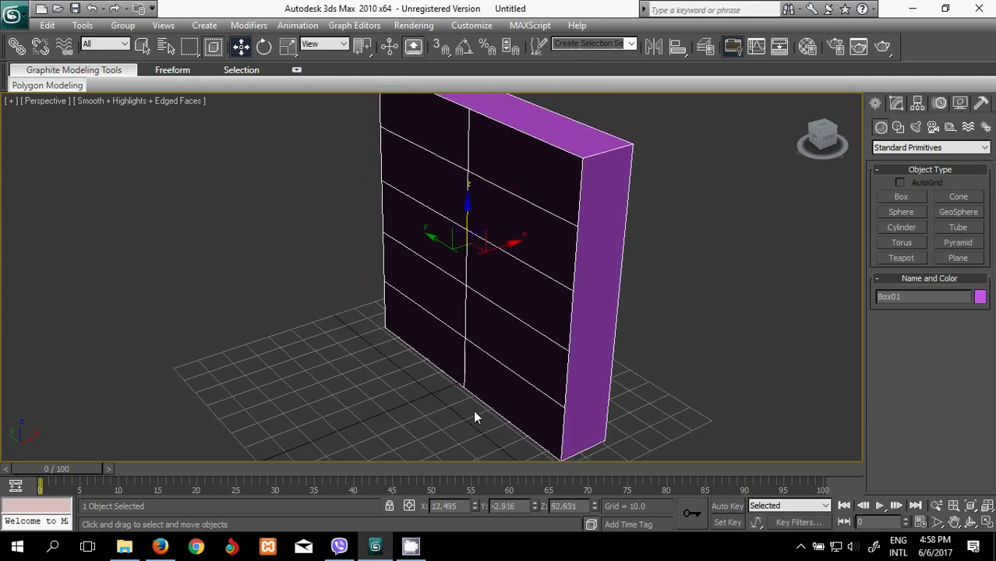
pyautogui.scroll(-3, 511, 337)
pyautogui.moveTo(511, 338); pyautogui.dragTo(547, 338, button='middle')
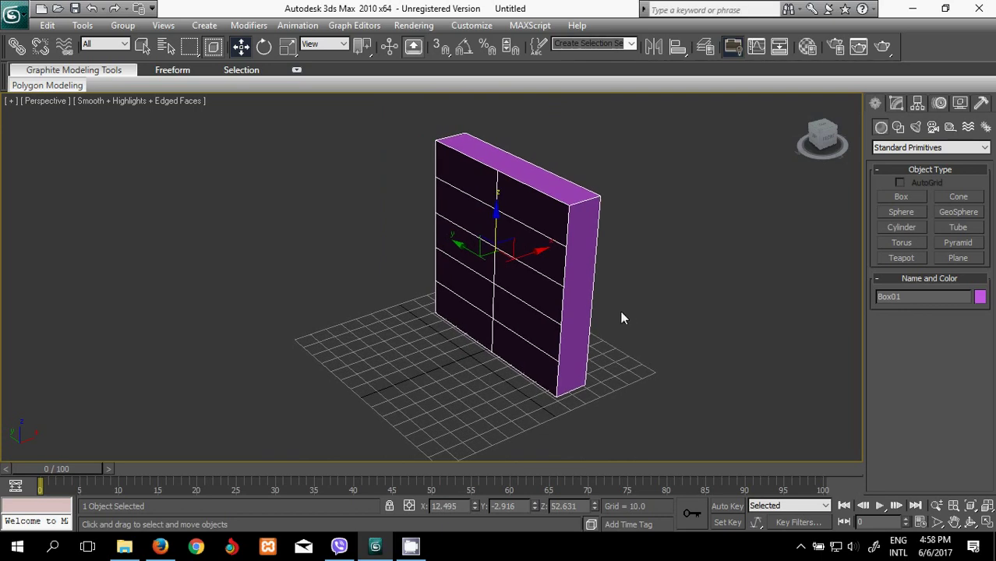
pyautogui.click(987, 522)
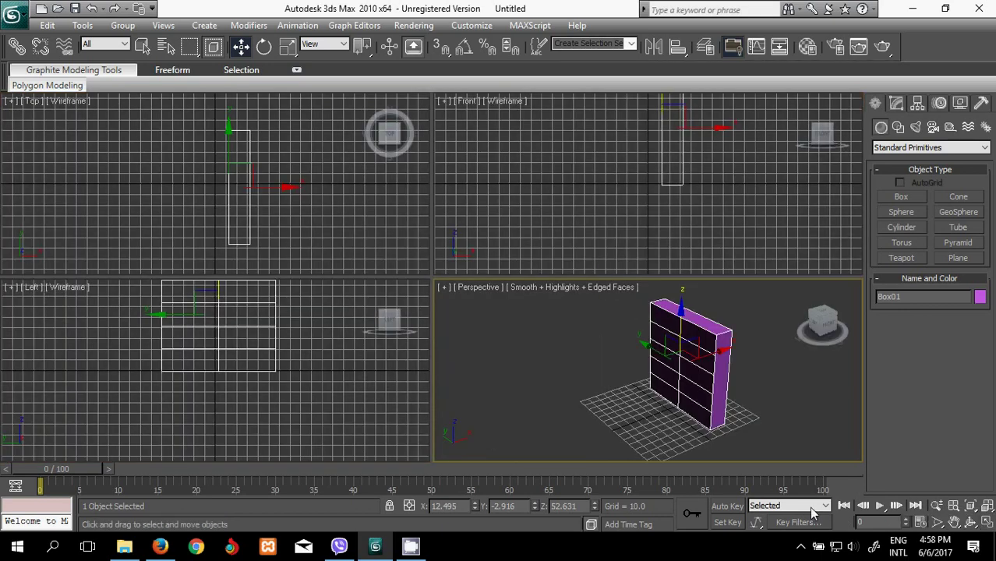
pyautogui.moveTo(330, 361); pyautogui.dragTo(350, 412, button='middle')
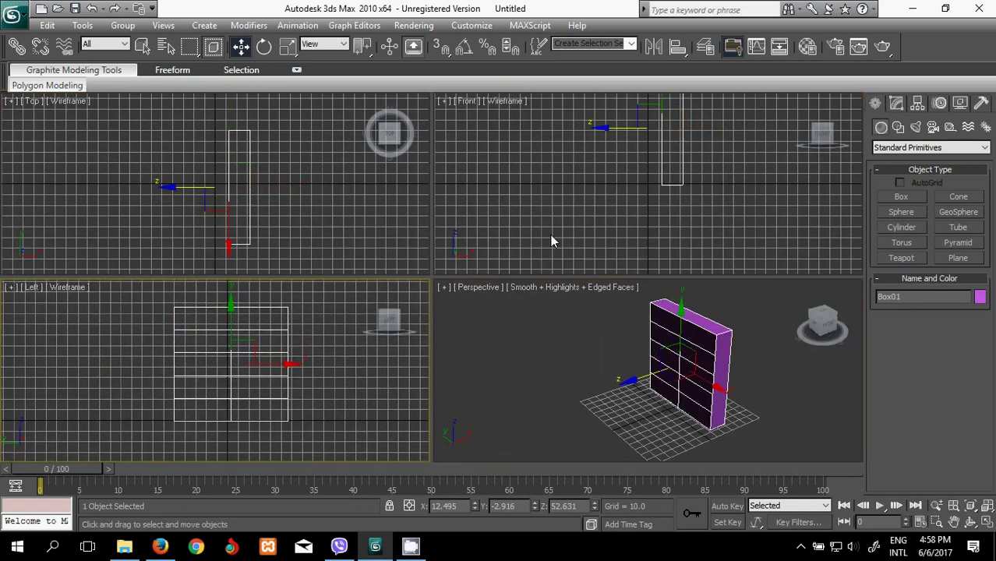
# - In Vertex mode, scale the box's top vertices inward to taper it
pyautogui.click(906, 108)
pyautogui.click(897, 308)
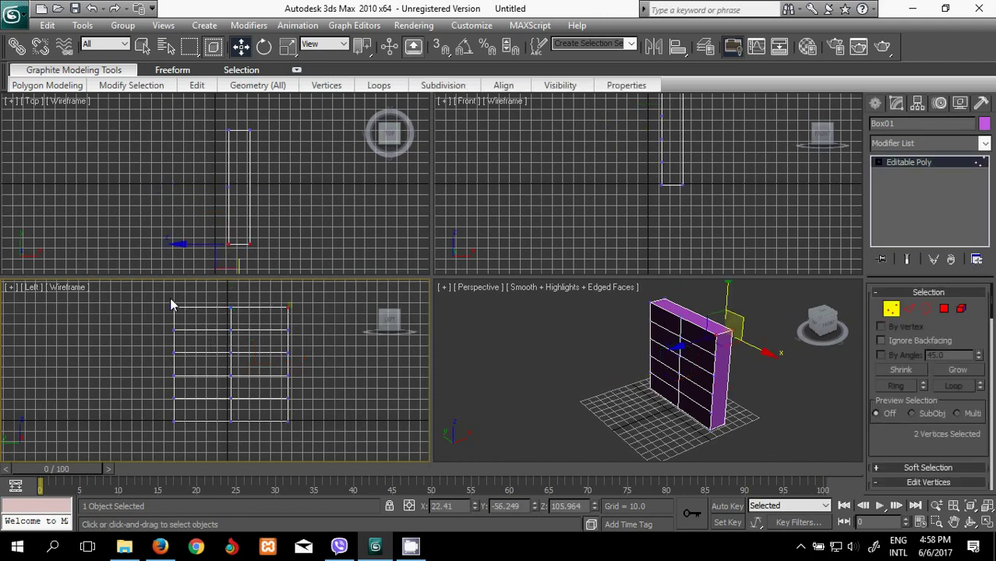
pyautogui.moveTo(160, 294); pyautogui.dragTo(188, 324)
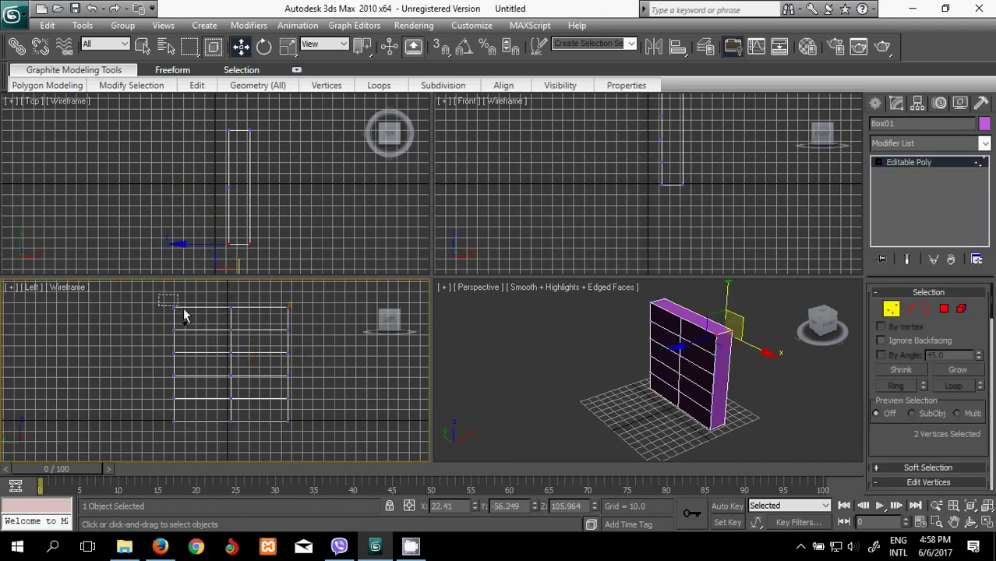
pyautogui.click(287, 46)
pyautogui.moveTo(301, 308)
pyautogui.mouseDown()
pyautogui.moveTo(180, 302)
pyautogui.moveTo(201, 299)
pyautogui.mouseUp()
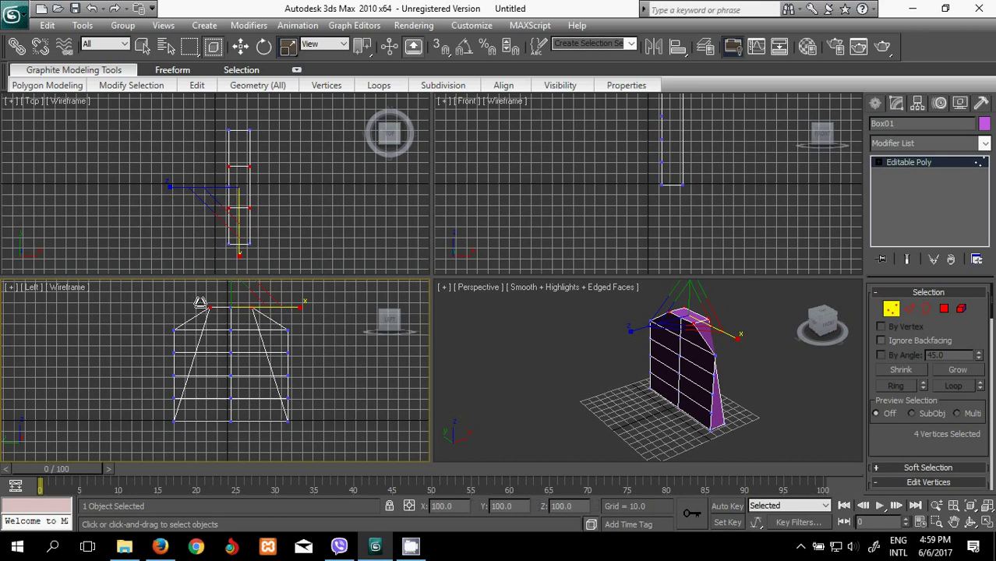
pyautogui.moveTo(238, 251); pyautogui.dragTo(289, 207, button='middle')
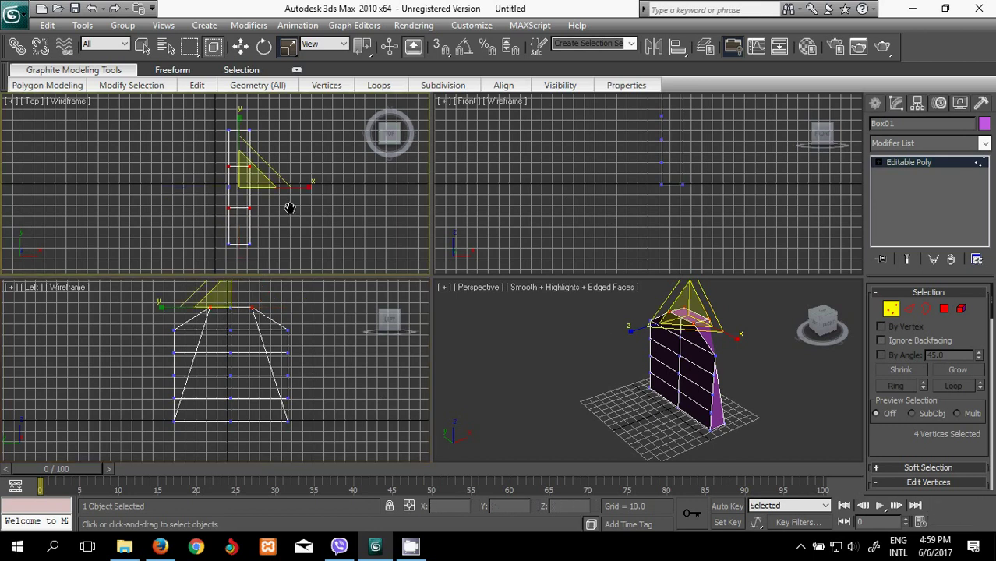
pyautogui.scroll(-2, 305, 205)
pyautogui.click(294, 233)
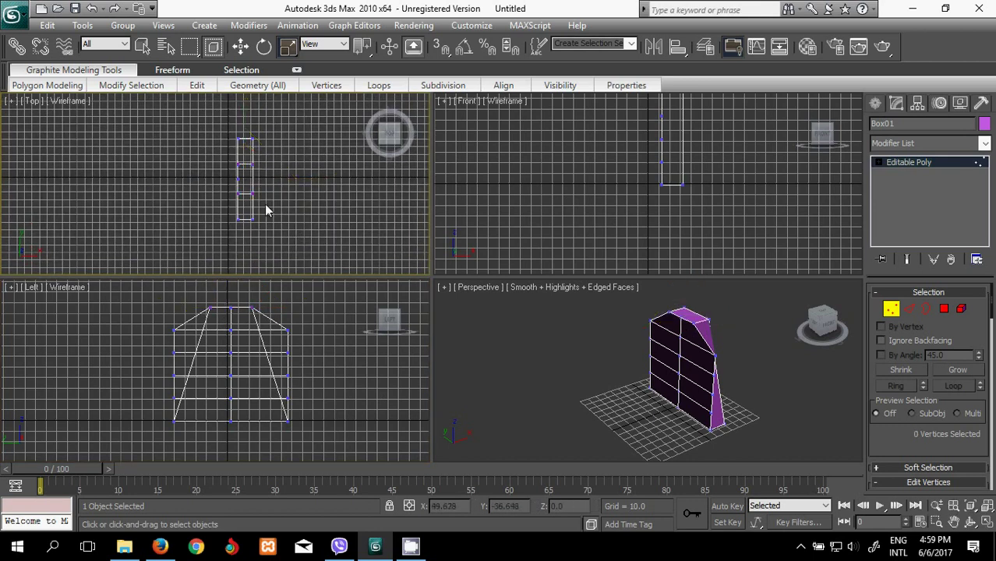
# - Move two top vertices outward along X so one side slants
pyautogui.click(701, 313)
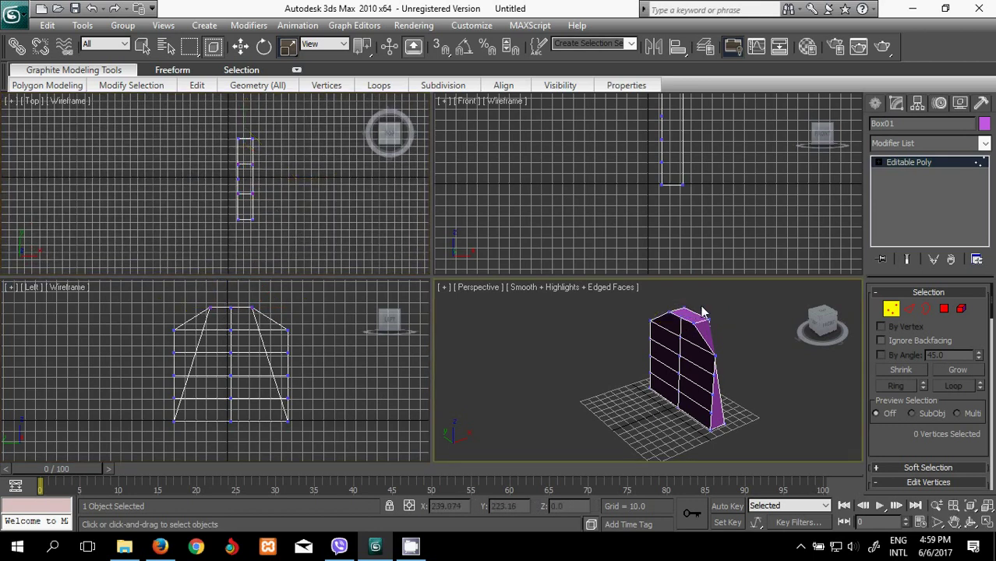
pyautogui.moveTo(725, 324)
pyautogui.mouseDown()
pyautogui.moveTo(669, 310)
pyautogui.moveTo(702, 328)
pyautogui.mouseUp()
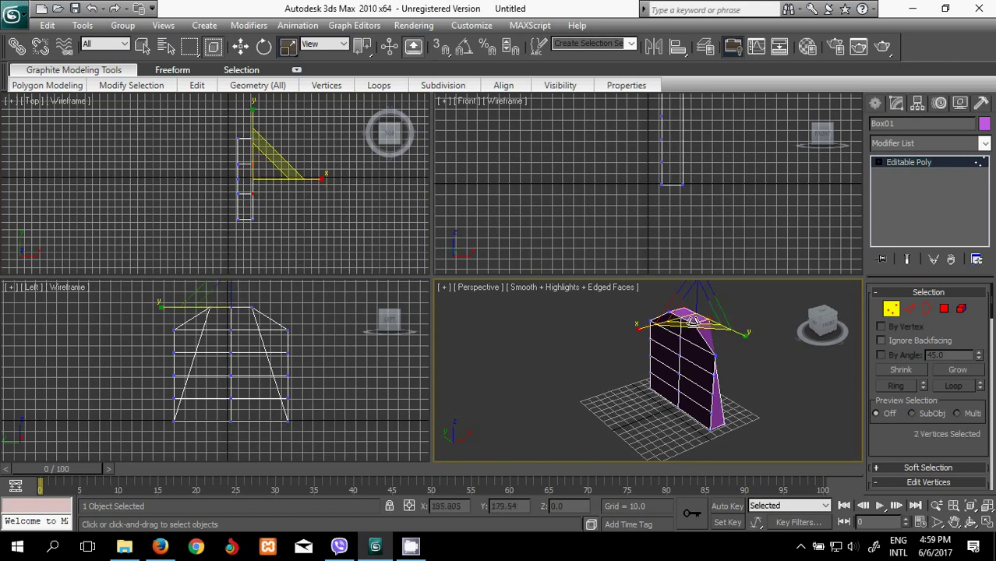
pyautogui.click(241, 46)
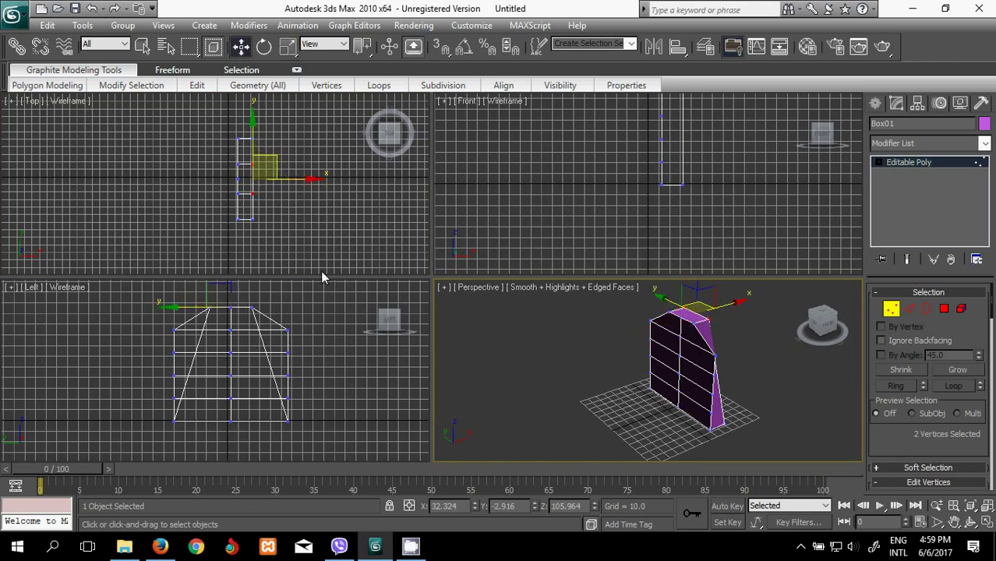
pyautogui.moveTo(319, 229); pyautogui.dragTo(331, 245, button='middle')
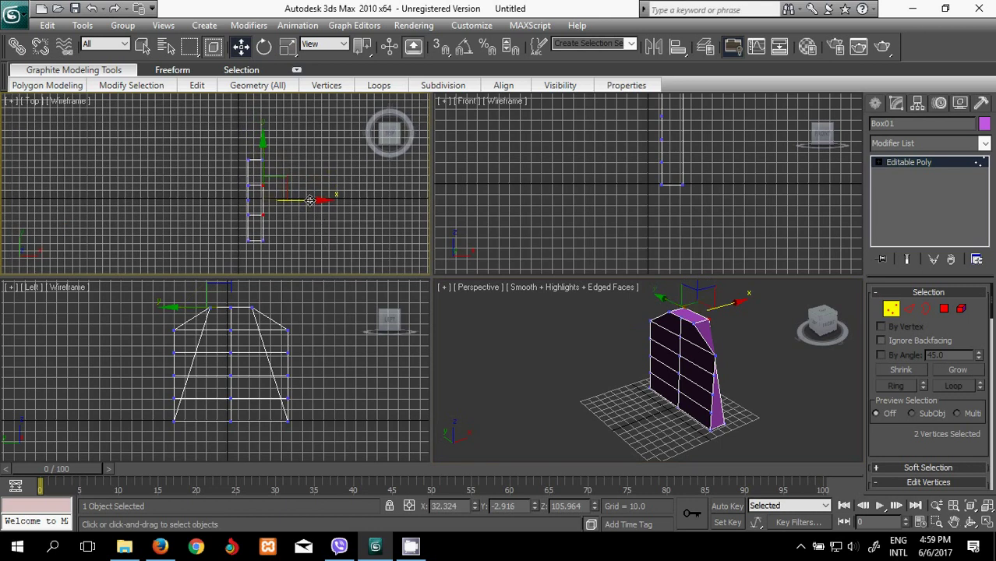
pyautogui.moveTo(322, 201); pyautogui.dragTo(354, 204)
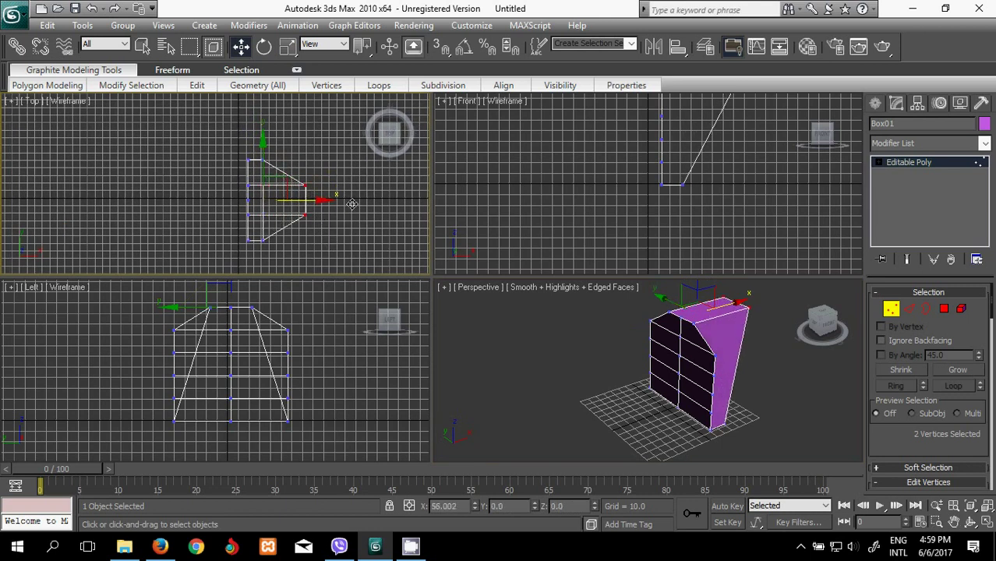
pyautogui.click(783, 392)
pyautogui.moveTo(746, 422); pyautogui.dragTo(727, 425, button='middle')
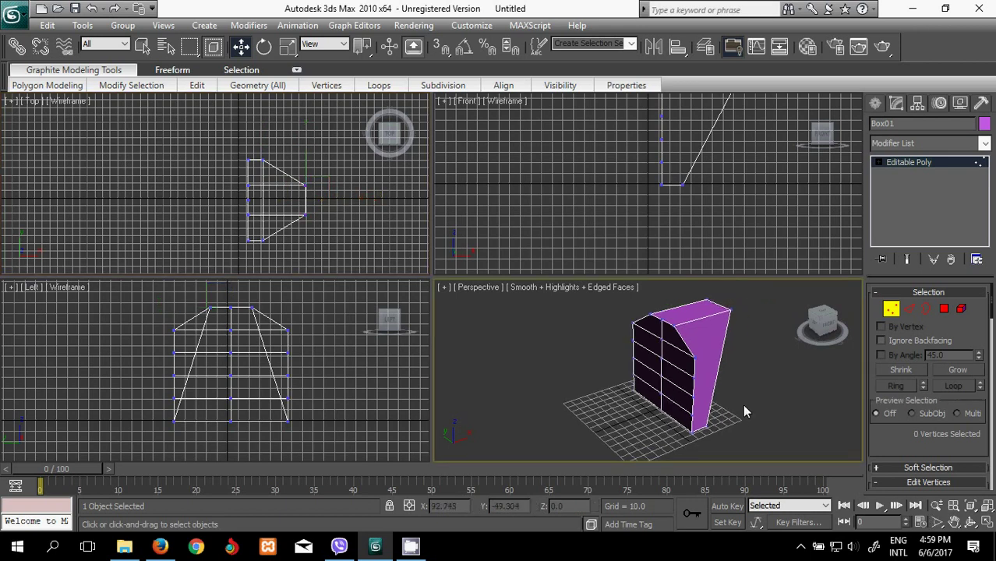
# - Maximize the Perspective view and orbit beneath the tapered block
pyautogui.click(987, 523)
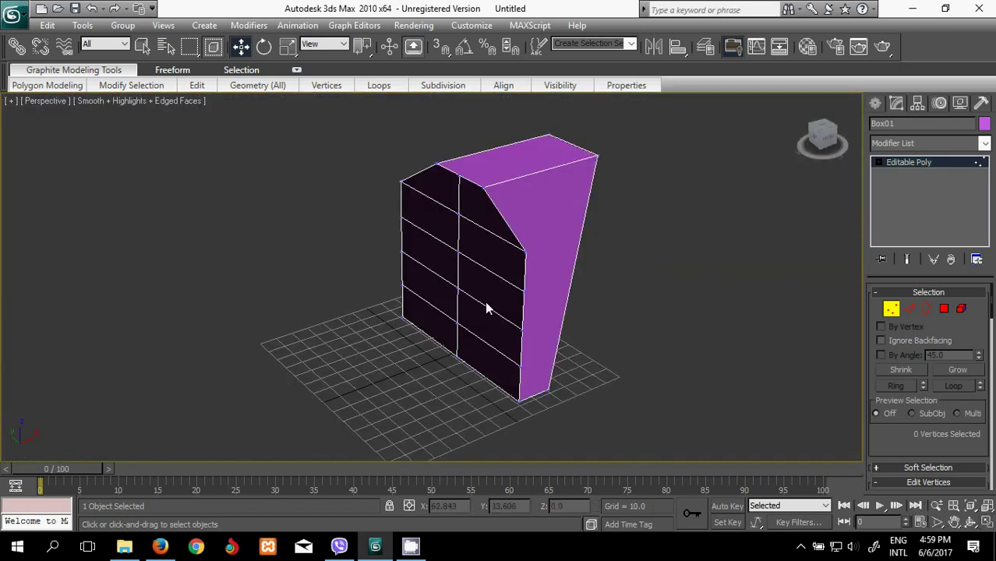
pyautogui.moveTo(485, 301); pyautogui.dragTo(548, 322, button='middle')
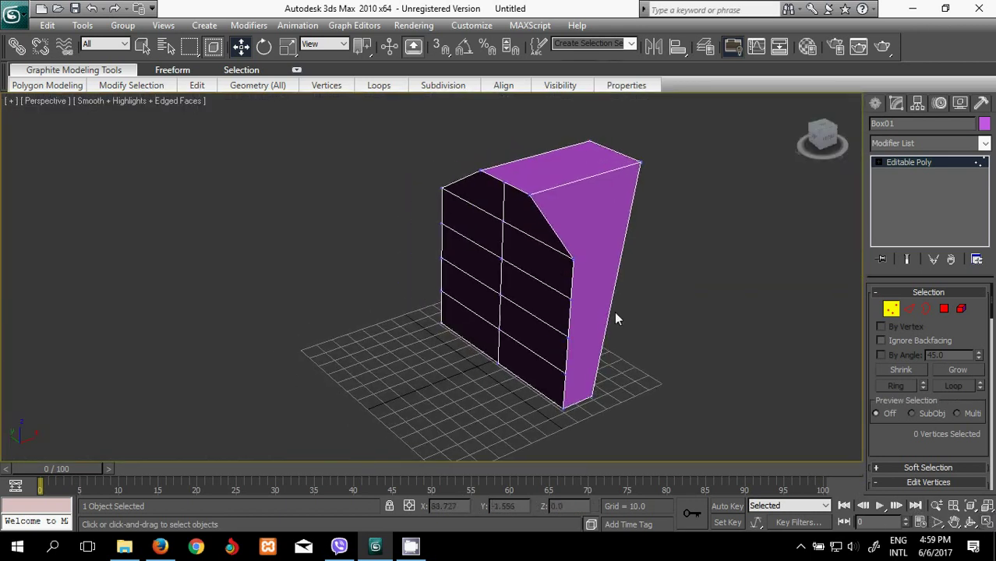
pyautogui.click(816, 145)
pyautogui.moveTo(649, 345); pyautogui.dragTo(650, 358, button='middle')
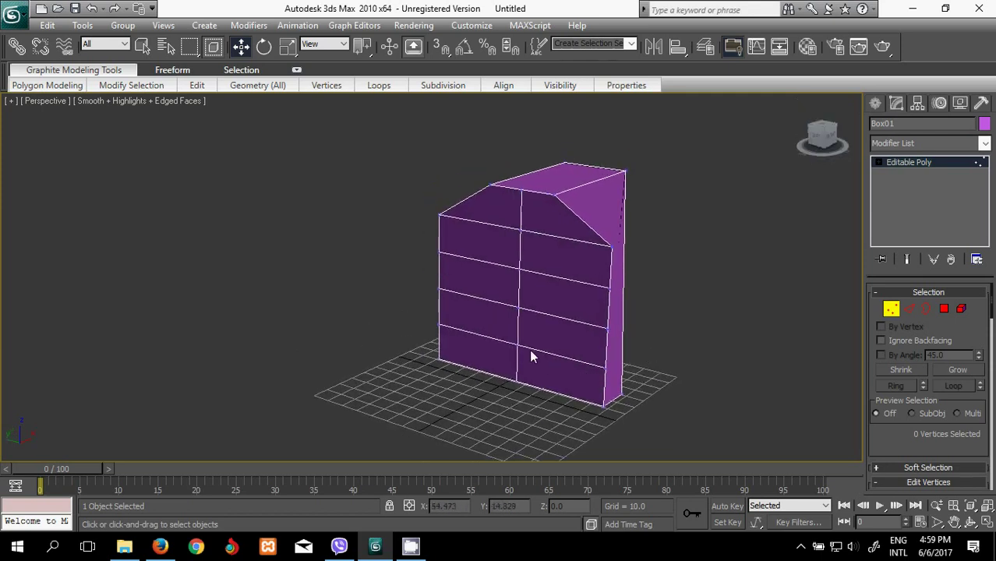
pyautogui.moveTo(530, 352)
pyautogui.mouseDown(button='middle')
pyautogui.moveTo(506, 373)
pyautogui.moveTo(496, 326)
pyautogui.mouseUp(button='middle')
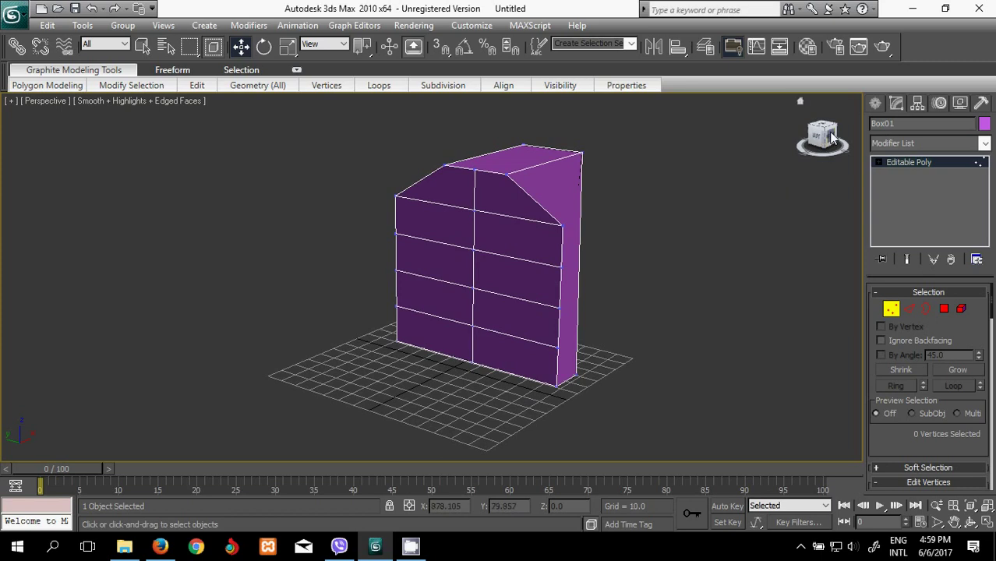
pyautogui.moveTo(823, 134); pyautogui.dragTo(799, 458)
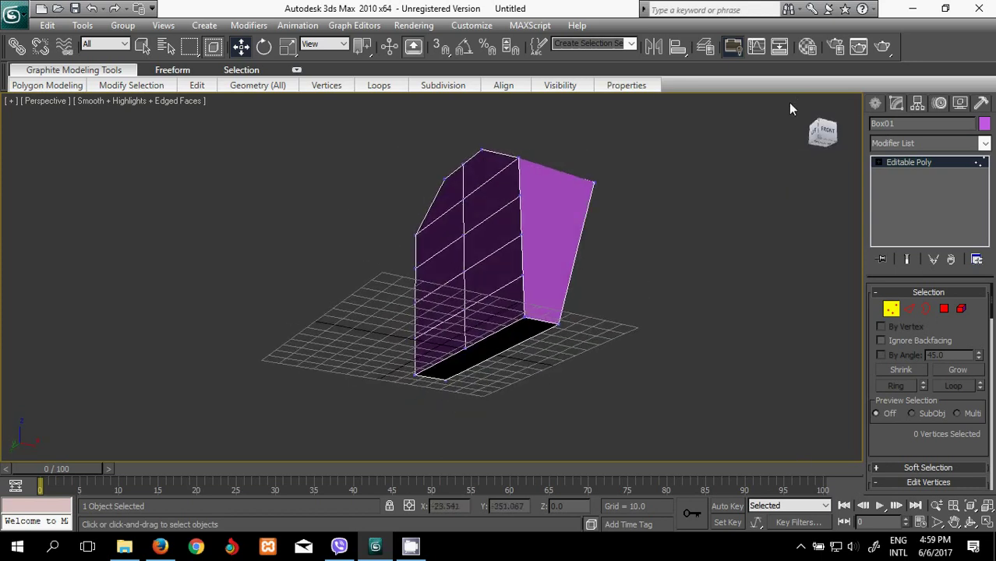
pyautogui.moveTo(828, 133)
pyautogui.mouseDown()
pyautogui.moveTo(849, 158)
pyautogui.moveTo(857, 127)
pyautogui.moveTo(862, 137)
pyautogui.mouseUp()
# - Delete the bottom face and scale the open bottom border inward
pyautogui.click(943, 309)
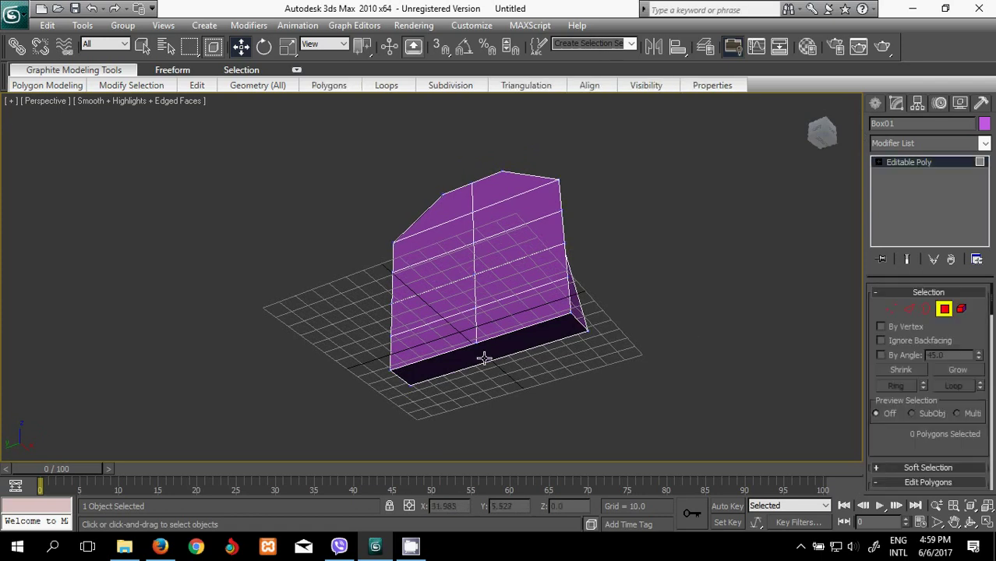
pyautogui.click(494, 350)
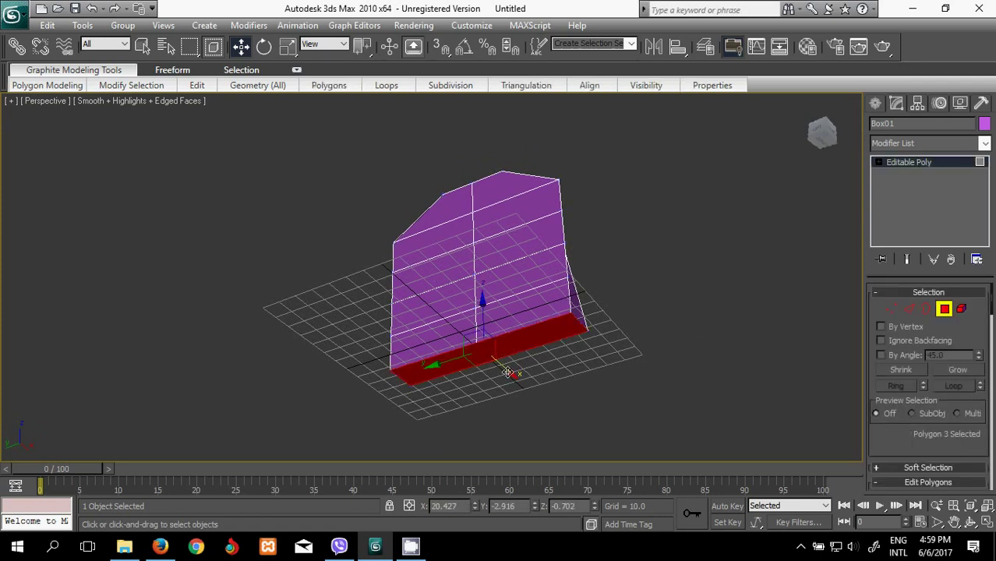
pyautogui.press('Delete')
pyautogui.click(925, 309)
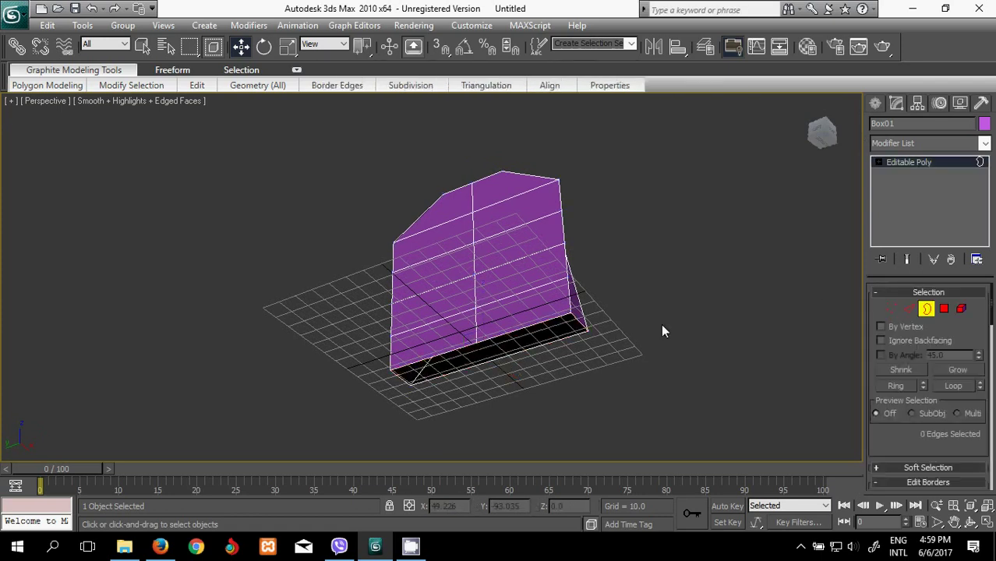
pyautogui.click(525, 340)
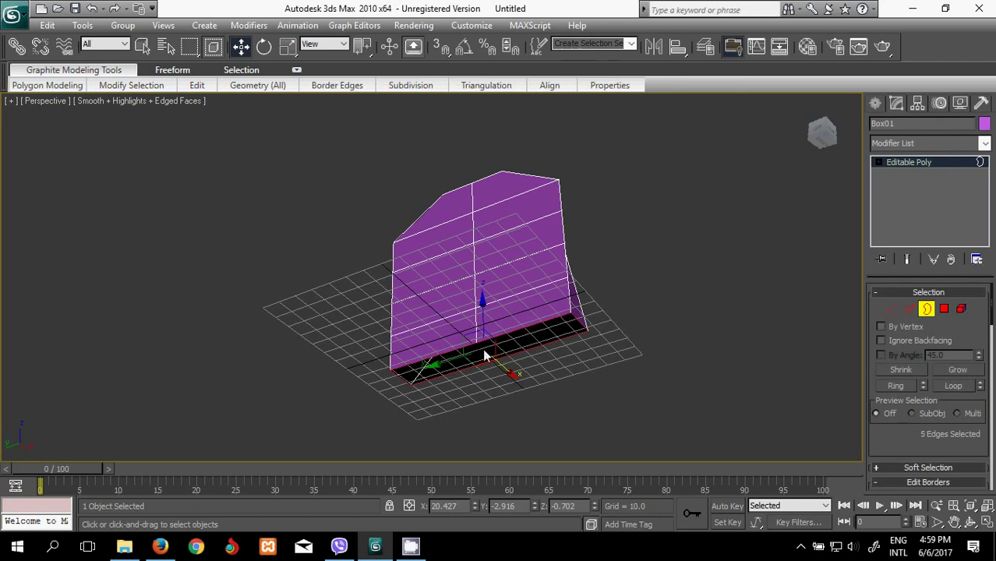
pyautogui.click(288, 46)
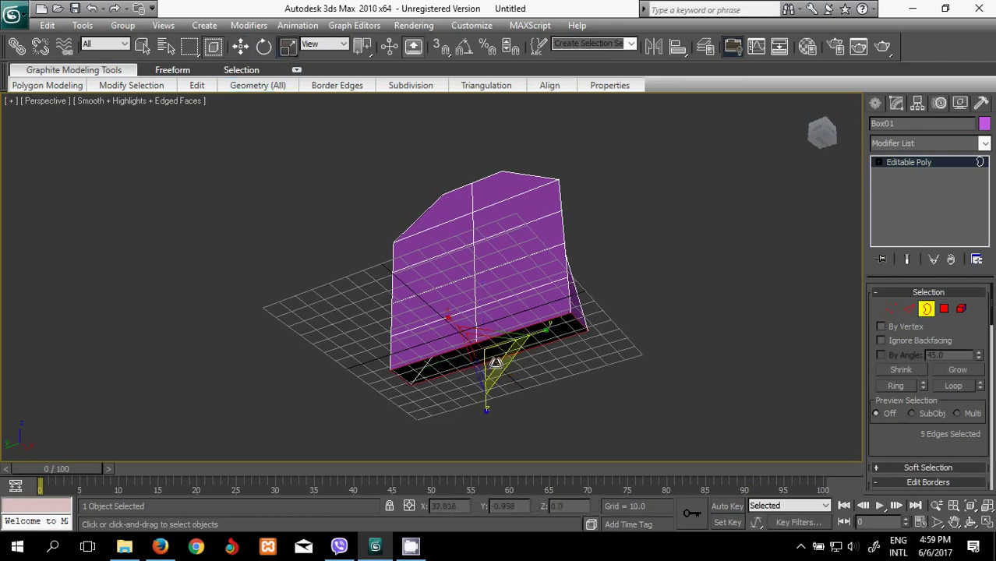
pyautogui.moveTo(496, 362); pyautogui.dragTo(494, 384)
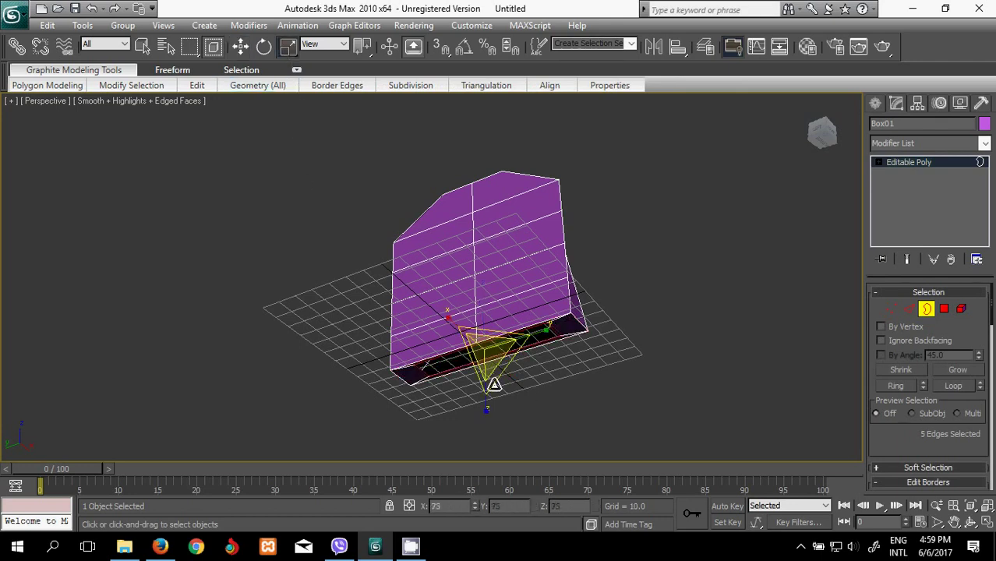
# - Pull the bottom border down along Z and shrink it further to narrow the base
pyautogui.click(240, 46)
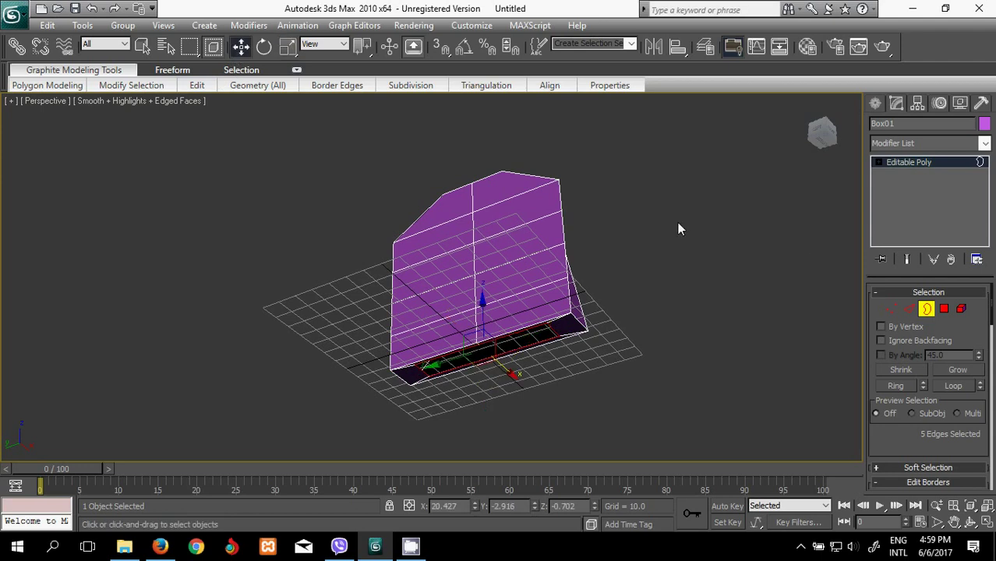
pyautogui.moveTo(819, 133)
pyautogui.mouseDown()
pyautogui.moveTo(816, 173)
pyautogui.moveTo(800, 170)
pyautogui.mouseUp()
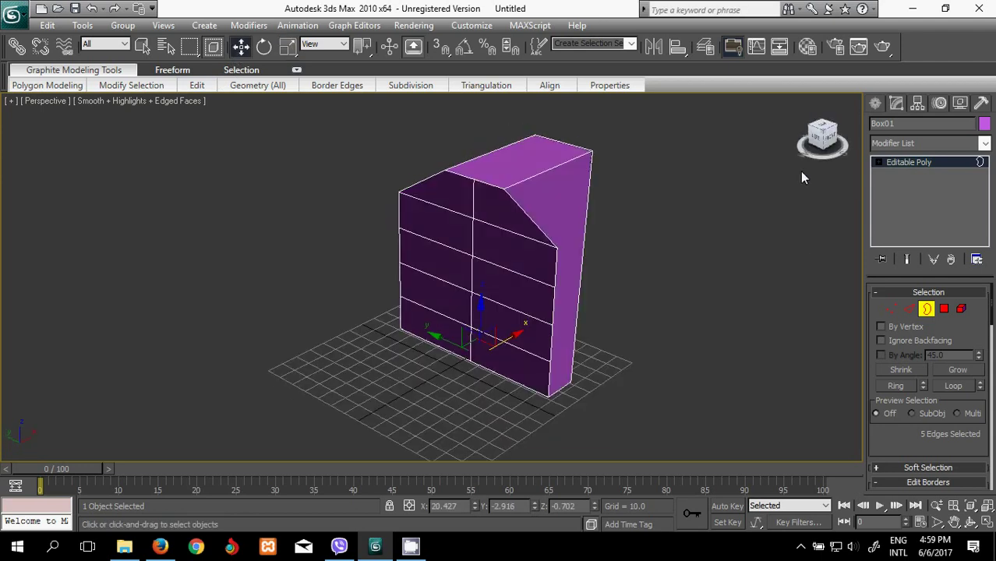
pyautogui.moveTo(480, 309); pyautogui.dragTo(481, 337)
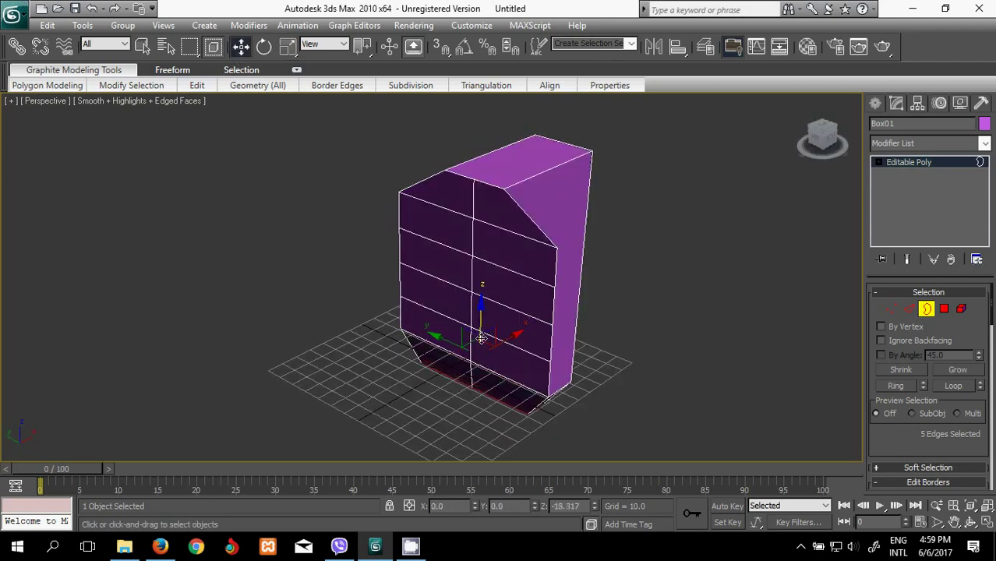
pyautogui.moveTo(813, 150)
pyautogui.mouseDown()
pyautogui.moveTo(799, 113)
pyautogui.moveTo(751, 100)
pyautogui.moveTo(761, 456)
pyautogui.moveTo(799, 458)
pyautogui.mouseUp()
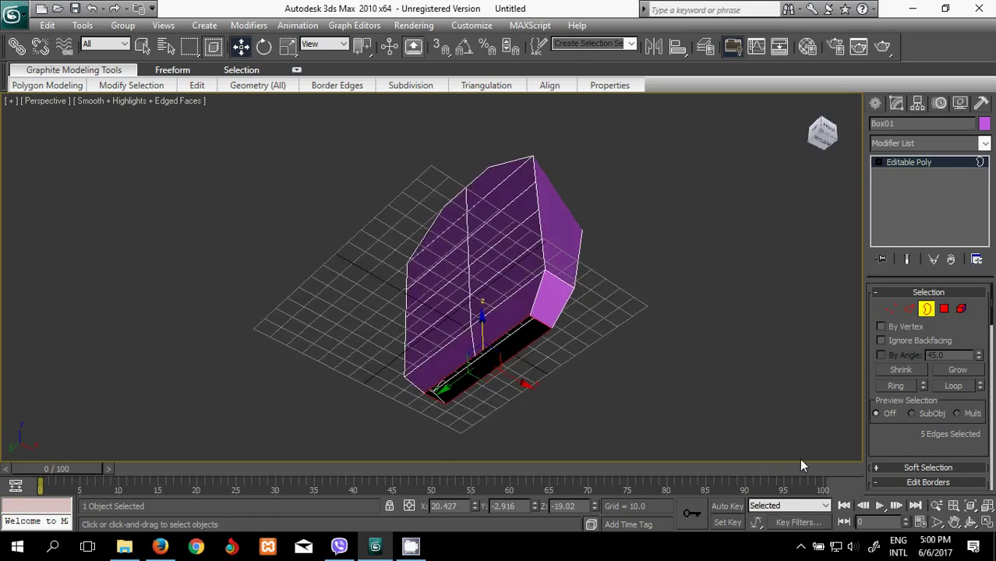
pyautogui.click(288, 46)
pyautogui.moveTo(479, 365); pyautogui.dragTo(497, 406)
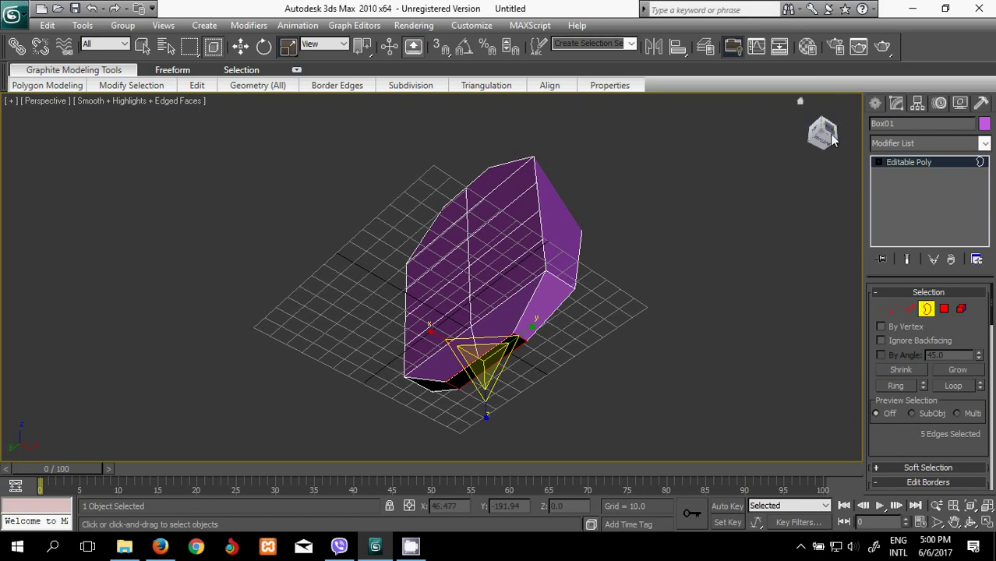
pyautogui.moveTo(822, 138)
pyautogui.mouseDown()
pyautogui.moveTo(857, 118)
pyautogui.moveTo(822, 132)
pyautogui.moveTo(574, 368)
pyautogui.mouseUp()
pyautogui.scroll(5, 573, 368)
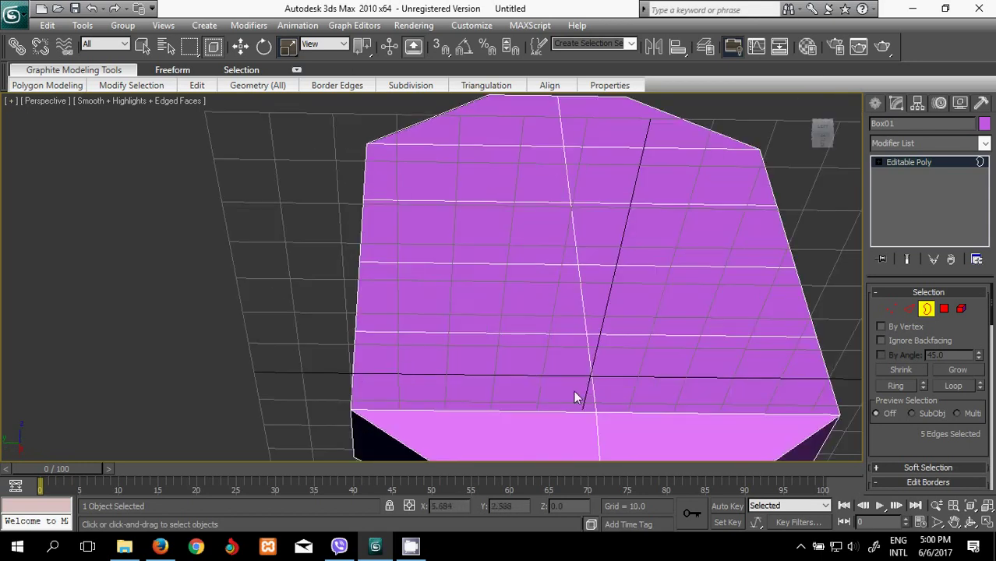
pyautogui.moveTo(573, 391); pyautogui.dragTo(578, 206, button='middle')
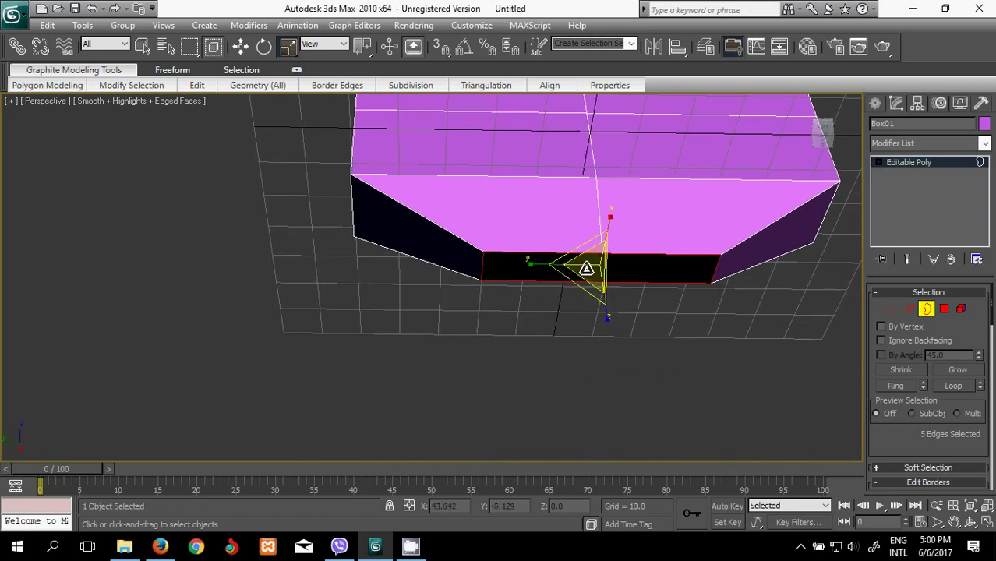
pyautogui.moveTo(590, 265); pyautogui.dragTo(592, 281)
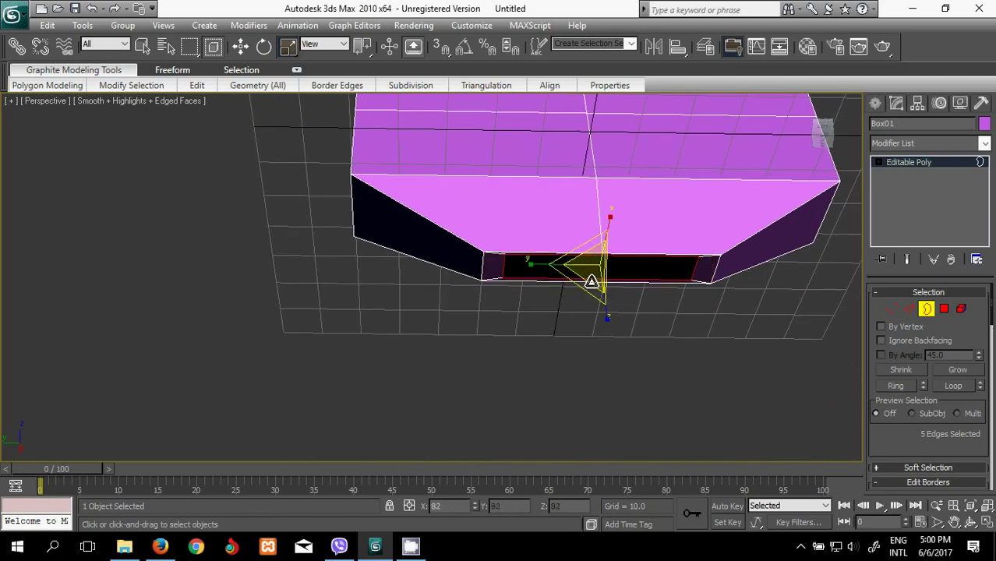
pyautogui.moveTo(583, 265)
pyautogui.mouseDown()
pyautogui.moveTo(592, 389)
pyautogui.moveTo(596, 362)
pyautogui.mouseUp()
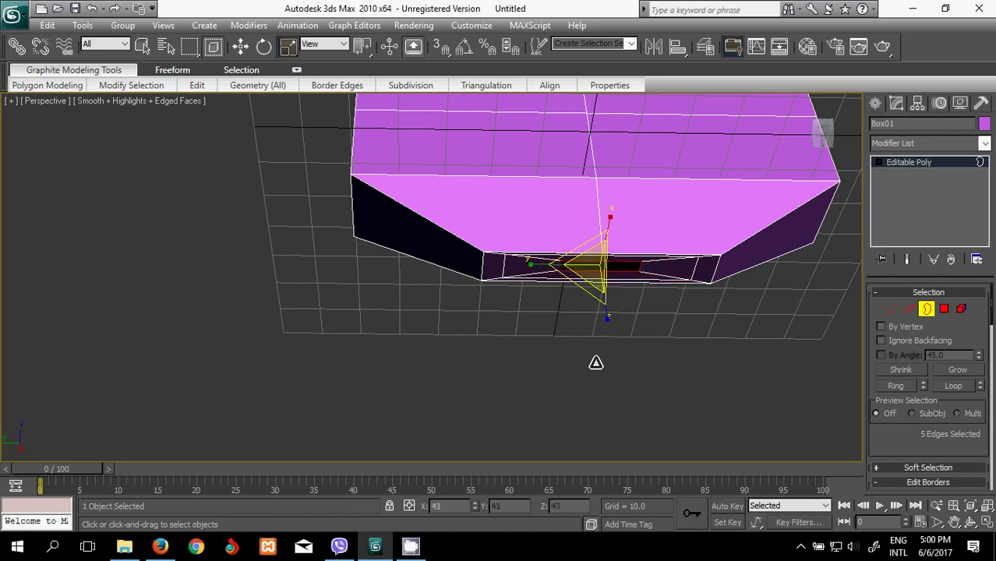
pyautogui.click(707, 340)
pyautogui.keyDown('alt'); pyautogui.moveTo(709, 336); pyautogui.dragTo(705, 360, button='middle'); pyautogui.keyUp('alt')
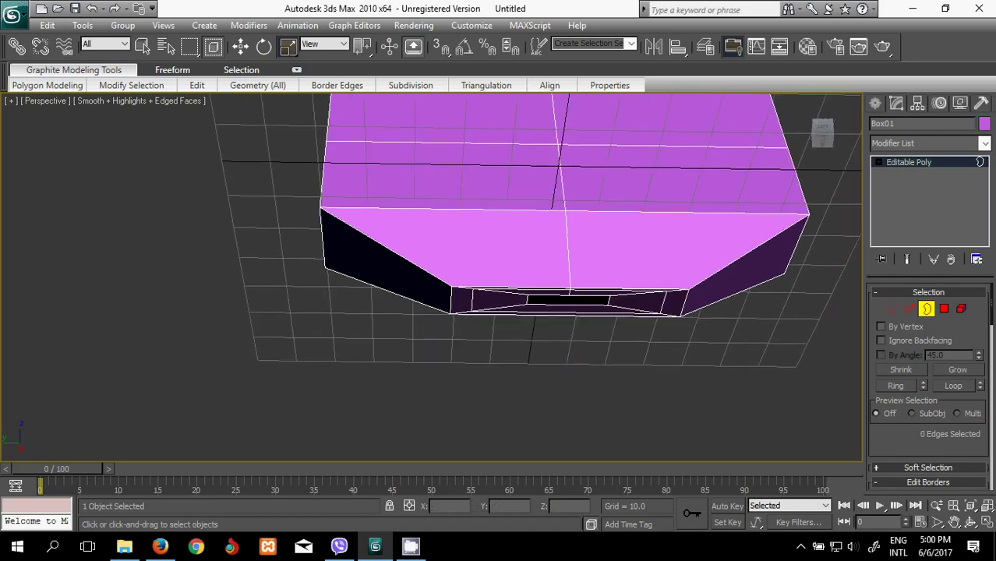
# - In Vertex mode, move the first two corner vertices of the base opening inward
pyautogui.click(896, 312)
pyautogui.moveTo(635, 333); pyautogui.dragTo(620, 329, button='middle')
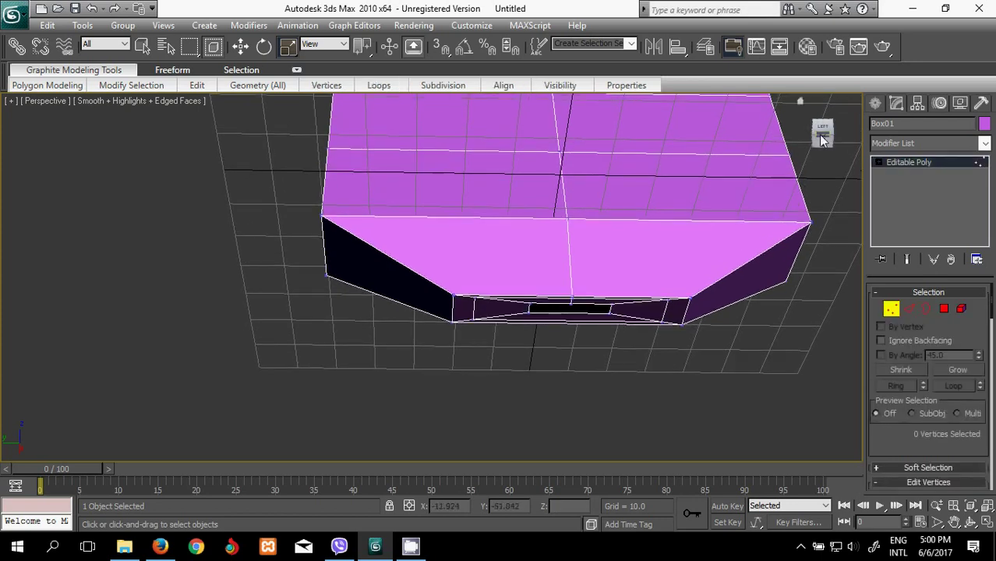
pyautogui.moveTo(799, 152)
pyautogui.keyDown('alt'); pyautogui.mouseDown(button='middle')
pyautogui.moveTo(600, 264)
pyautogui.moveTo(446, 326)
pyautogui.mouseUp(button='middle'); pyautogui.keyUp('alt')
pyautogui.scroll(3, 608, 258)
pyautogui.scroll(-2, 627, 245)
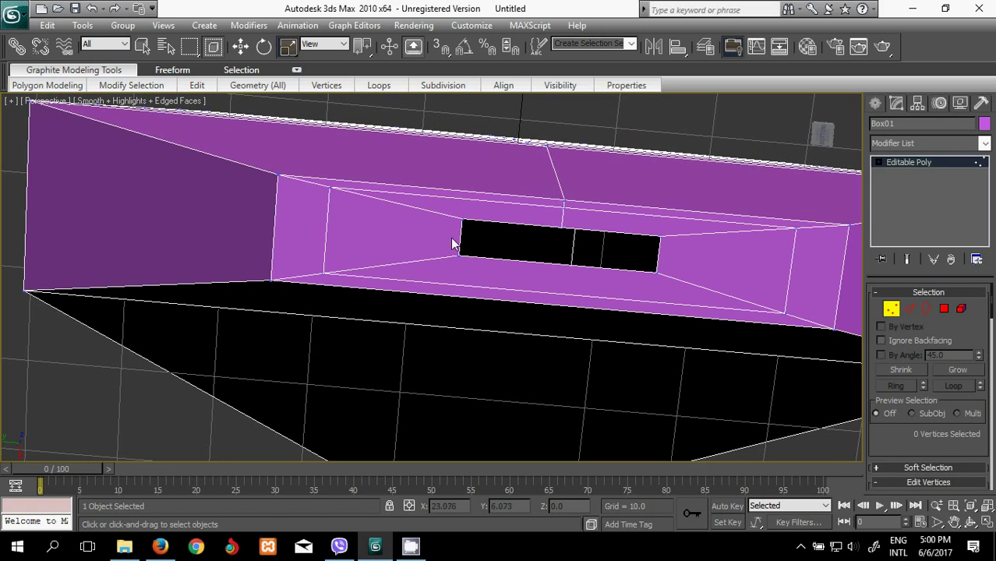
pyautogui.moveTo(483, 238); pyautogui.dragTo(480, 234)
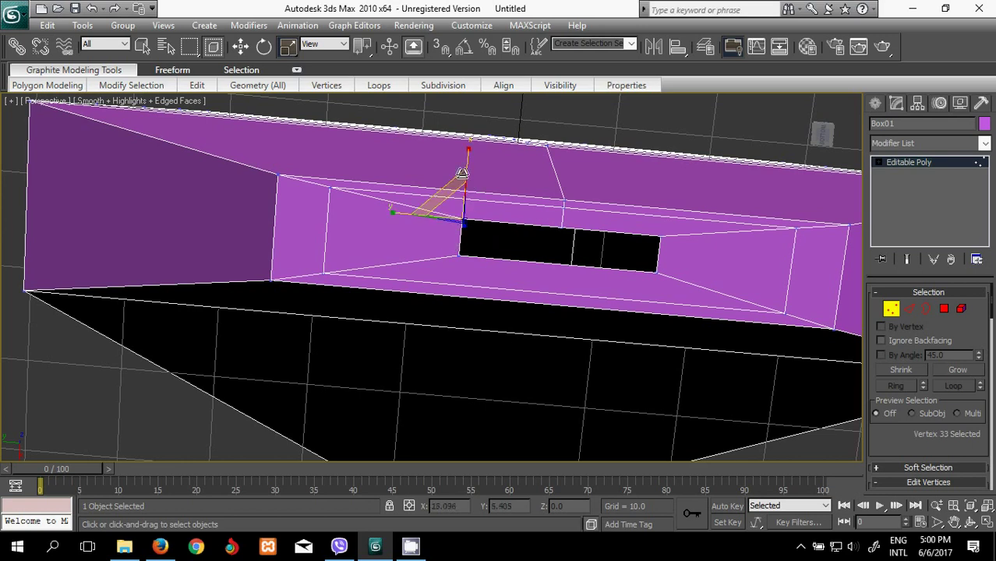
pyautogui.click(239, 47)
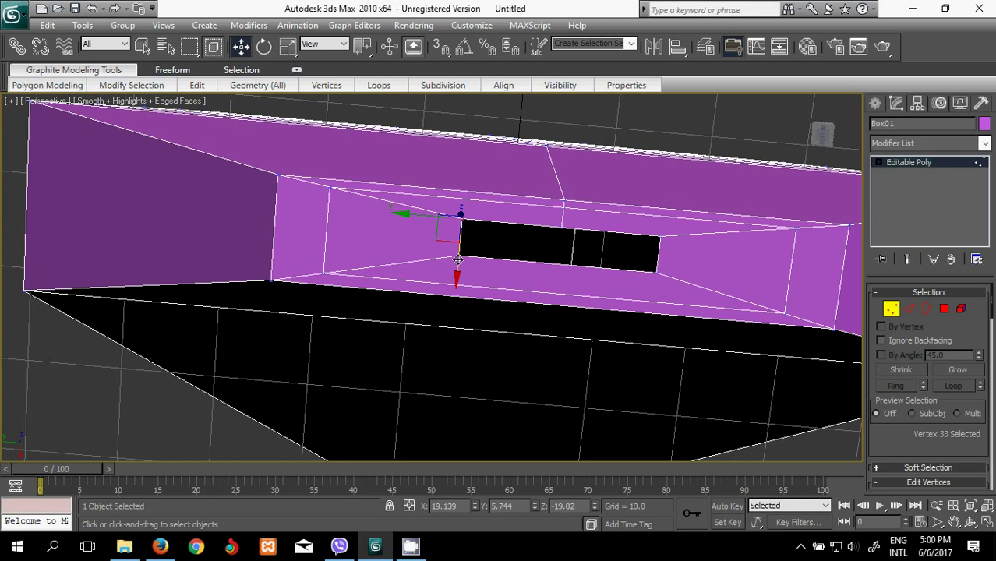
pyautogui.moveTo(457, 260)
pyautogui.mouseDown()
pyautogui.moveTo(459, 250)
pyautogui.moveTo(453, 258)
pyautogui.mouseUp()
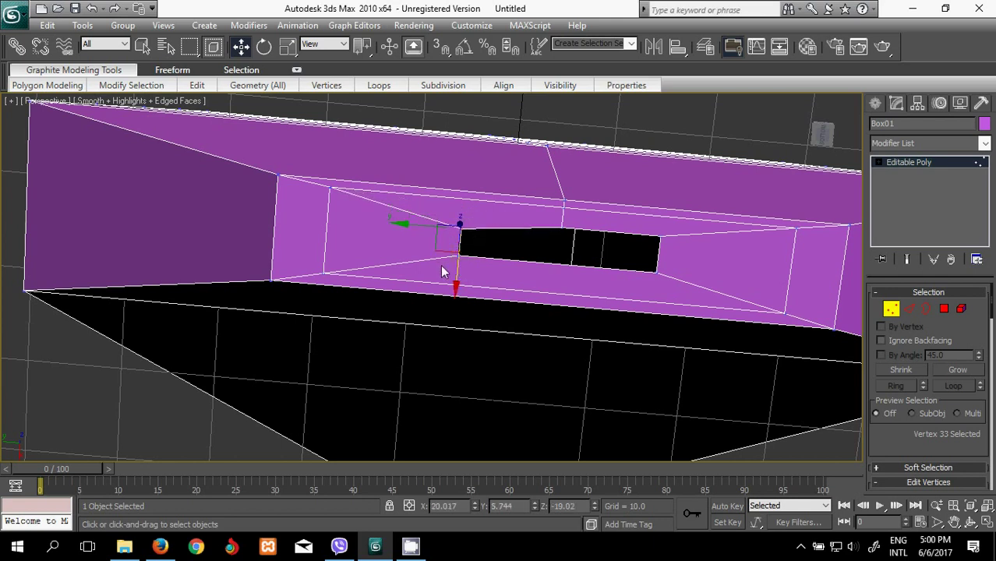
pyautogui.click(456, 257)
pyautogui.moveTo(445, 265)
pyautogui.mouseDown()
pyautogui.moveTo(486, 259)
pyautogui.moveTo(578, 278)
pyautogui.mouseUp()
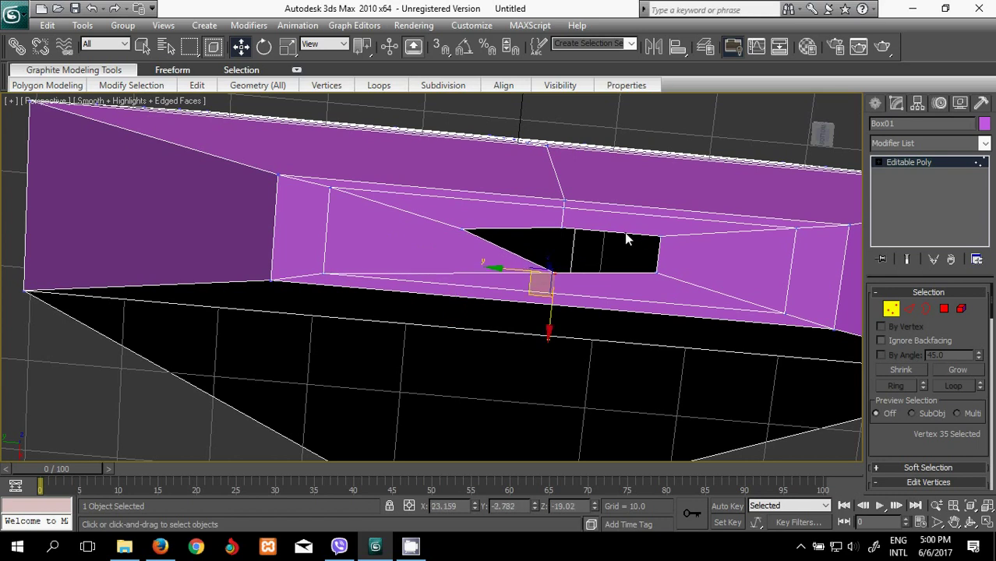
# - Slide the top-right, bottom-right and upper-left corner vertices inward to narrow the hole
pyautogui.click(661, 236)
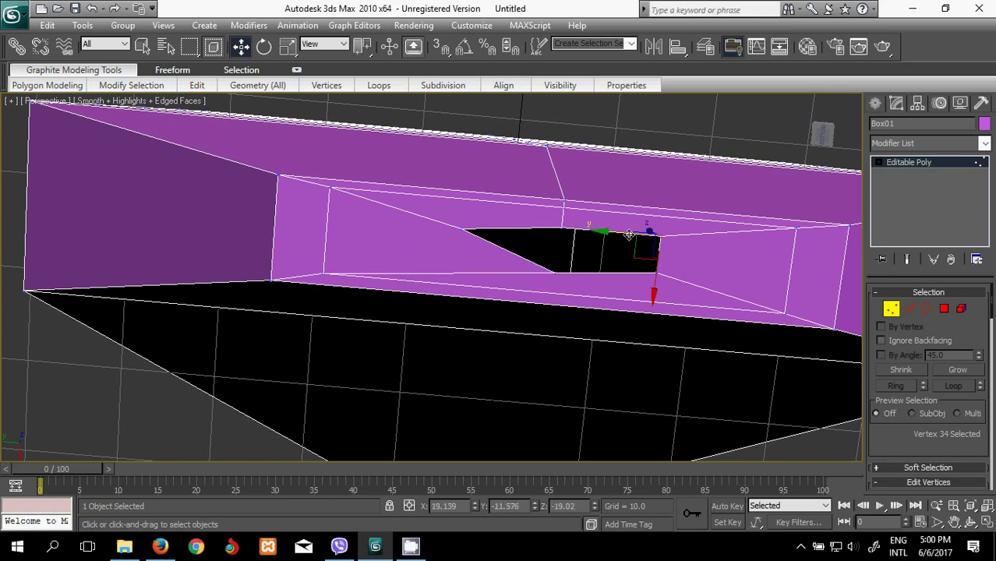
pyautogui.moveTo(630, 235); pyautogui.dragTo(592, 232)
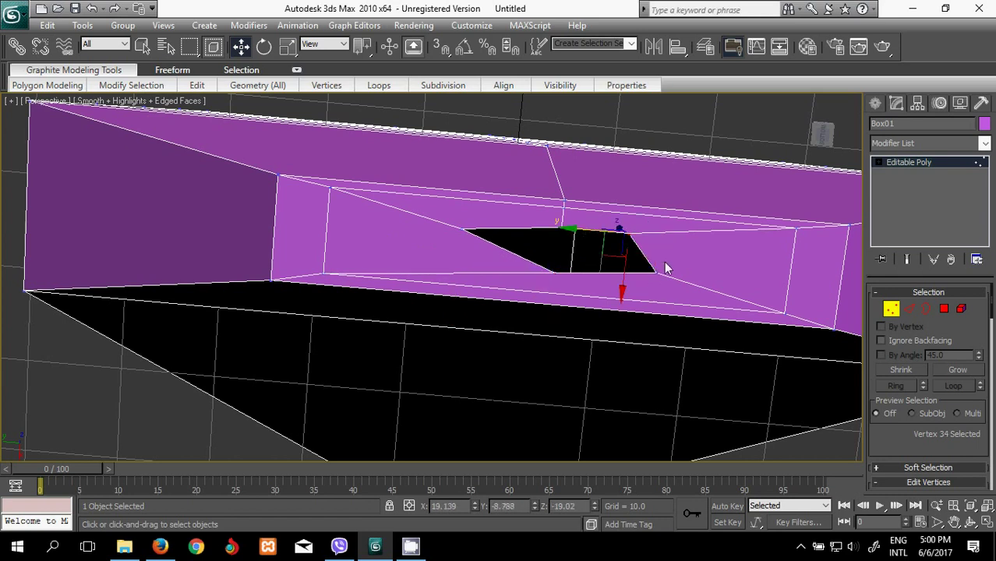
pyautogui.click(646, 284)
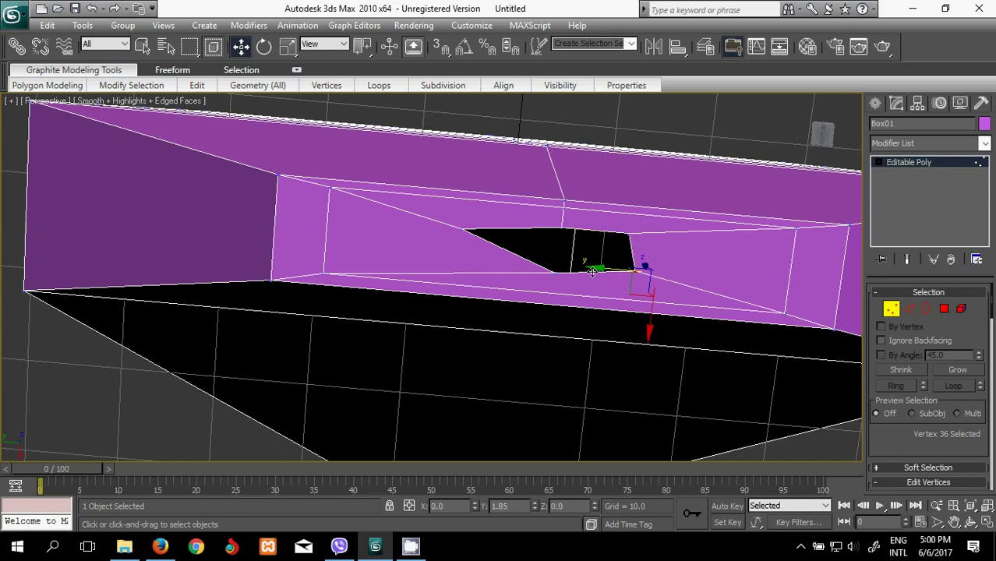
pyautogui.moveTo(616, 270); pyautogui.dragTo(553, 269)
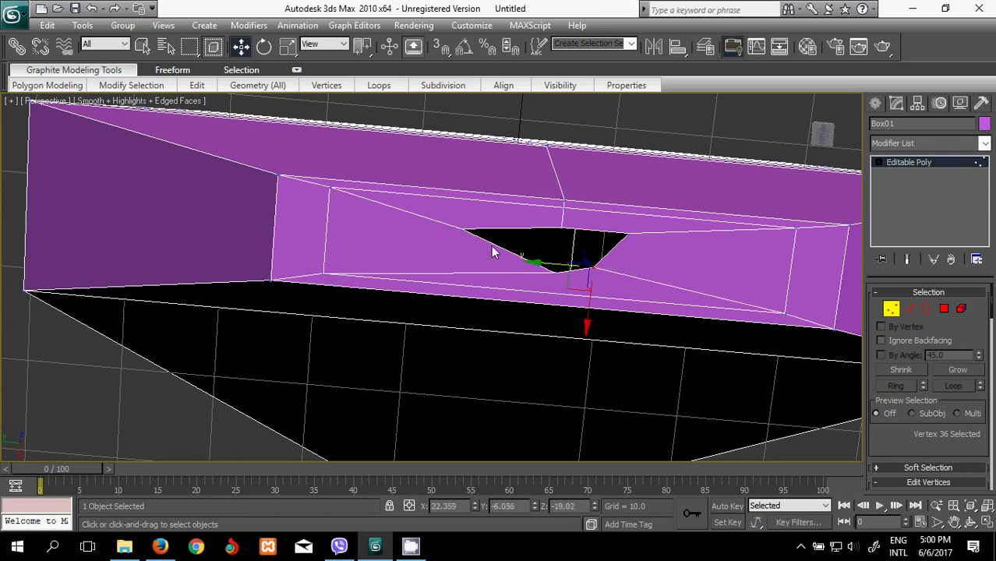
pyautogui.click(465, 230)
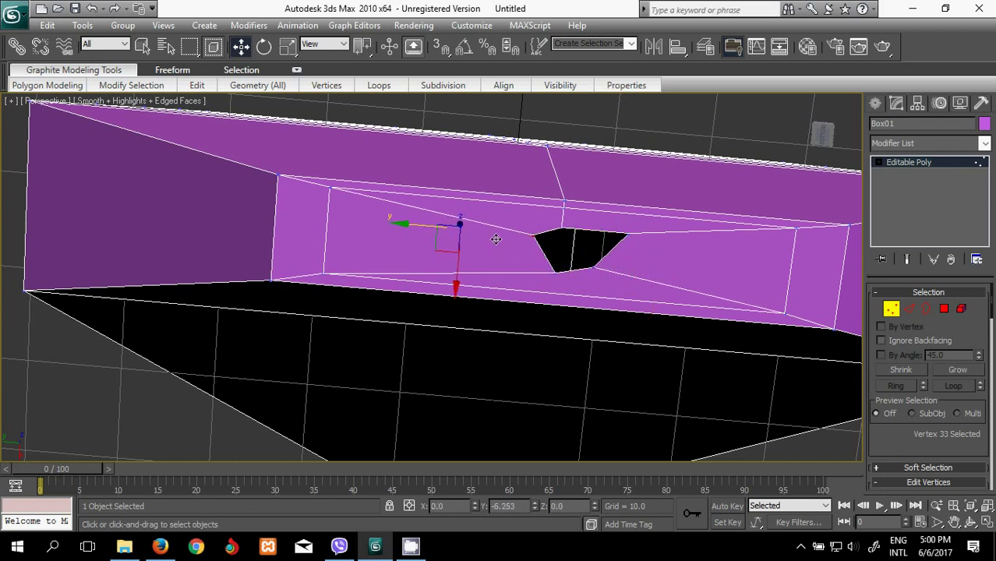
pyautogui.moveTo(494, 240)
pyautogui.mouseDown()
pyautogui.moveTo(591, 241)
pyautogui.moveTo(549, 235)
pyautogui.mouseUp()
pyautogui.click(622, 231)
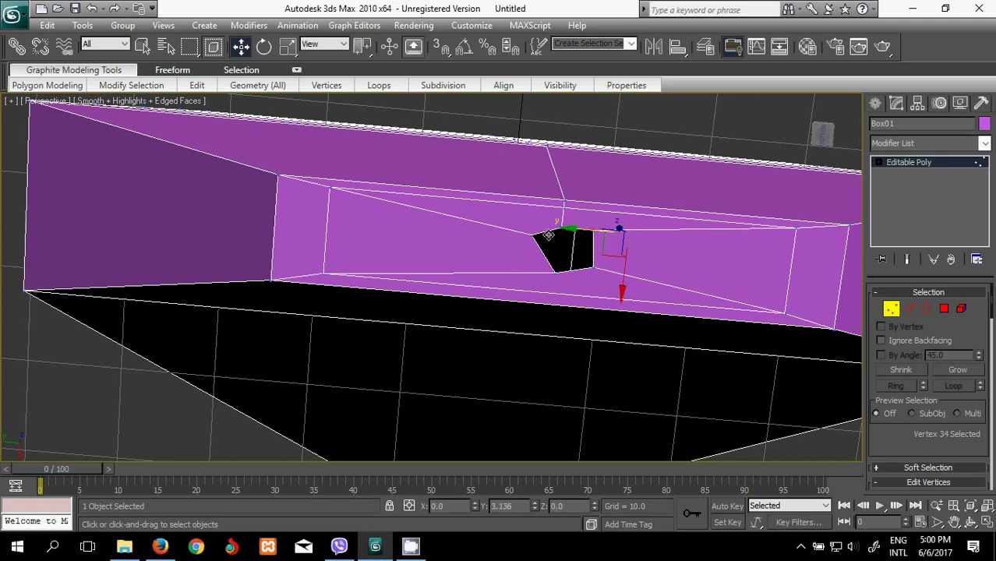
# - Select the small bottom hole's border and extrude a thin stem down from it
pyautogui.click(928, 309)
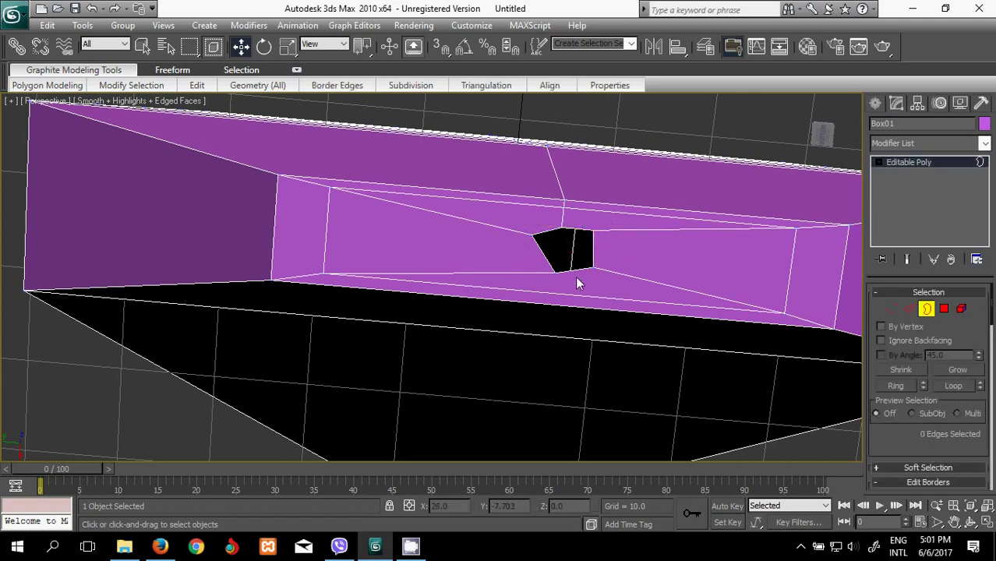
pyautogui.click(550, 262)
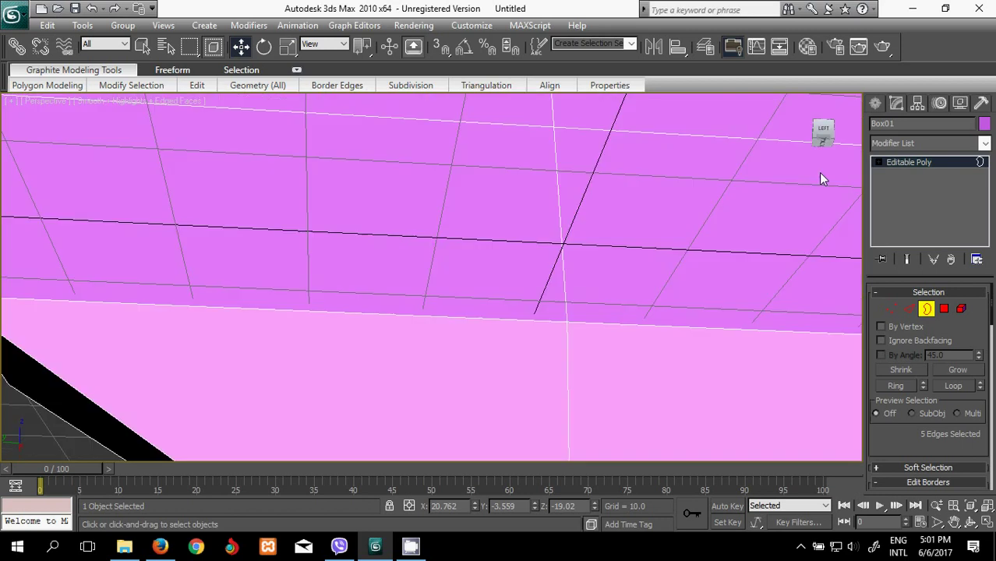
pyautogui.moveTo(820, 137); pyautogui.dragTo(819, 220)
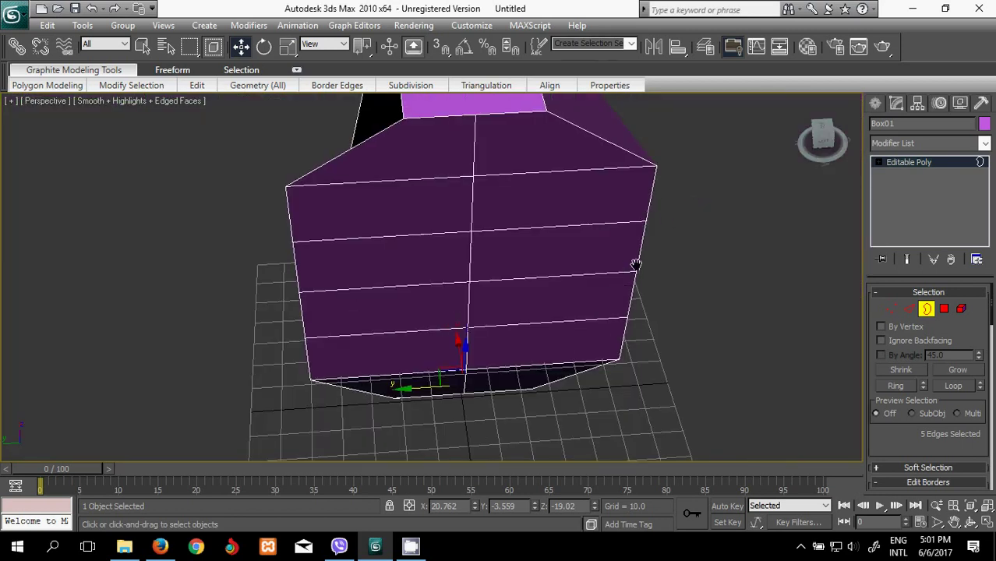
pyautogui.moveTo(636, 266); pyautogui.dragTo(610, 201, button='middle')
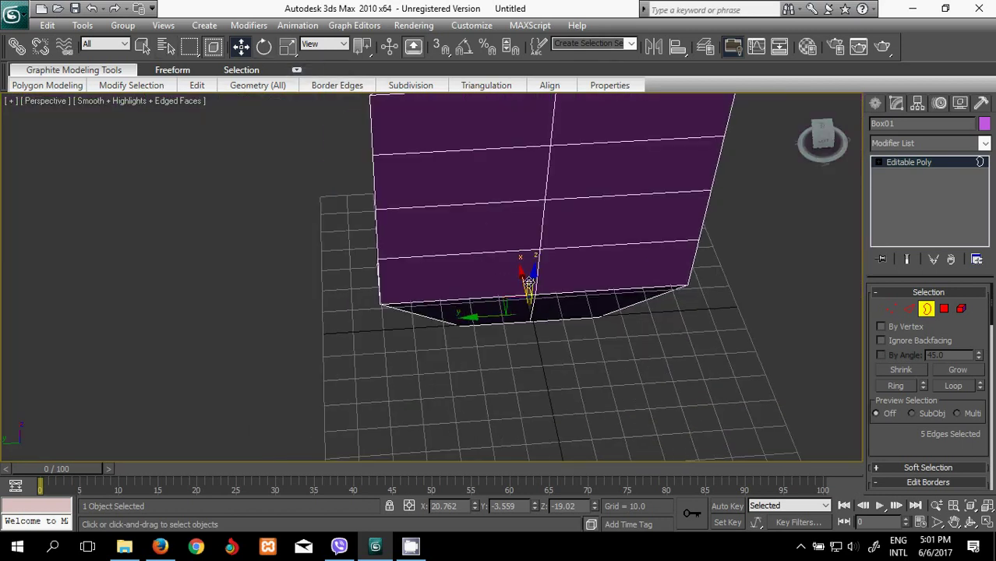
pyautogui.keyDown('shift'); pyautogui.moveTo(535, 279); pyautogui.dragTo(524, 332); pyautogui.keyUp('shift')
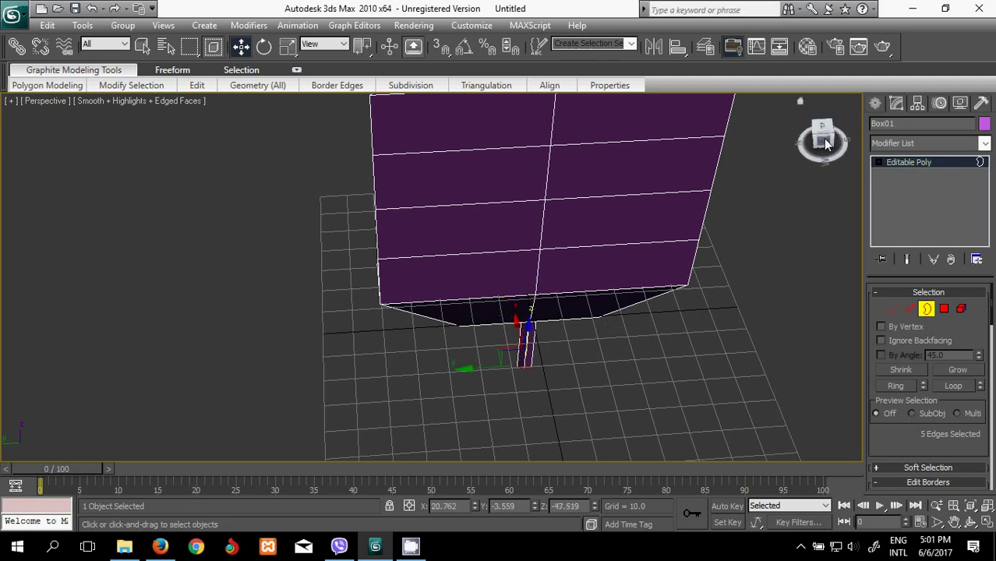
# - Clear the border selection, reframe the segmented front, and switch to Polygon sub-object mode
pyautogui.moveTo(822, 139); pyautogui.dragTo(62, 129)
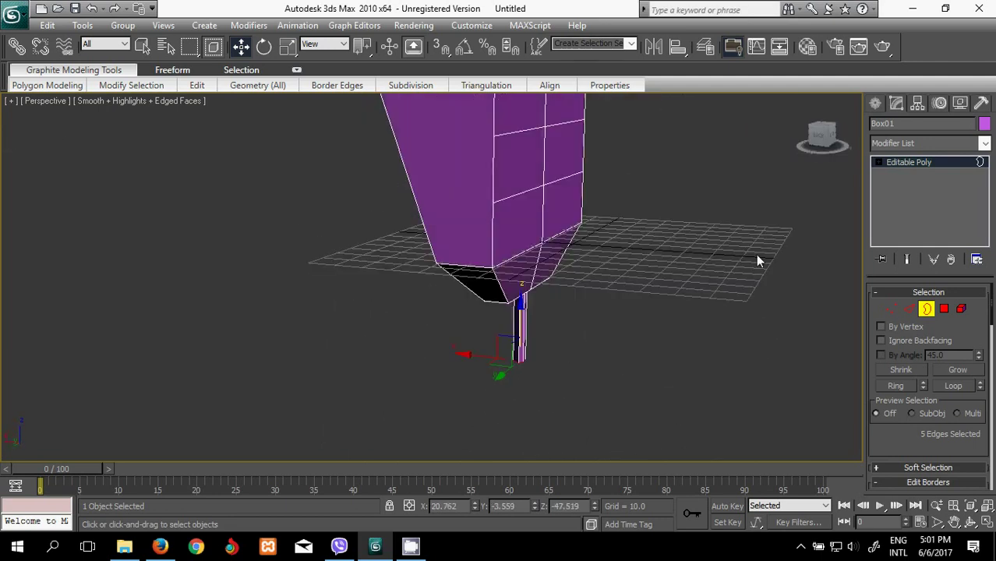
pyautogui.click(590, 345)
pyautogui.moveTo(823, 139)
pyautogui.mouseDown()
pyautogui.moveTo(22, 146)
pyautogui.moveTo(394, 386)
pyautogui.mouseUp()
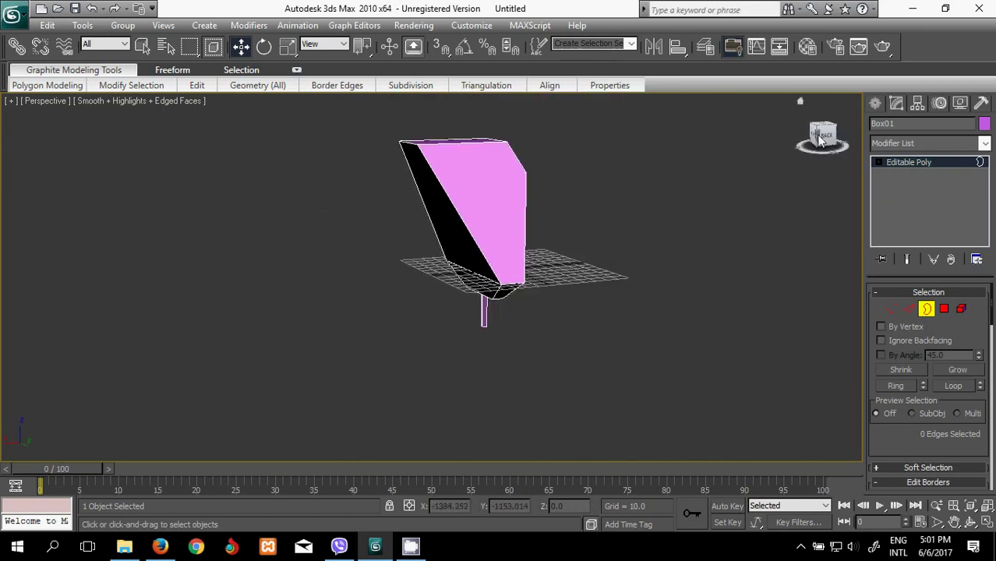
pyautogui.moveTo(819, 154)
pyautogui.mouseDown()
pyautogui.moveTo(857, 143)
pyautogui.moveTo(797, 161)
pyautogui.mouseUp()
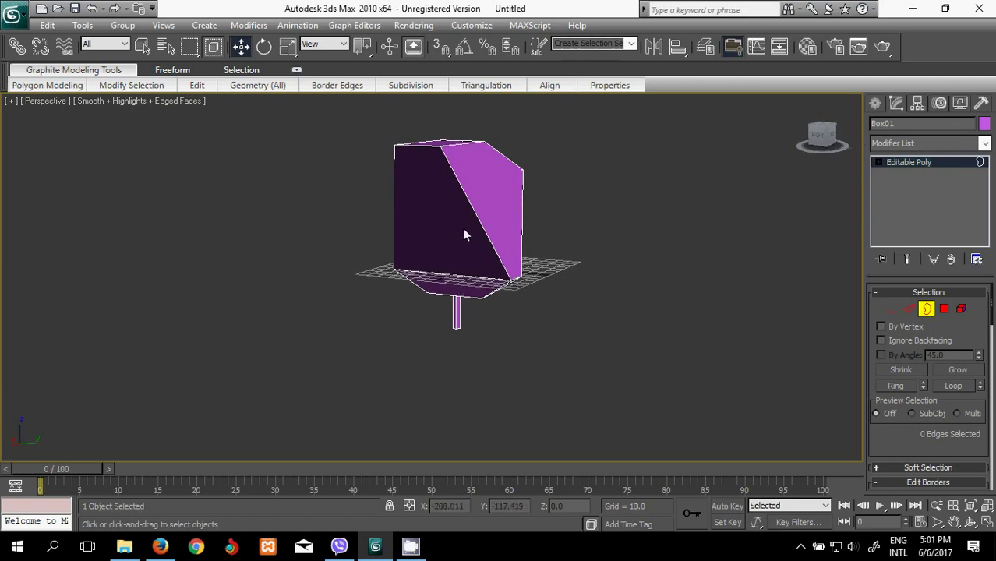
pyautogui.moveTo(823, 137)
pyautogui.mouseDown()
pyautogui.moveTo(600, 144)
pyautogui.moveTo(630, 144)
pyautogui.mouseUp()
pyautogui.moveTo(706, 240); pyautogui.dragTo(712, 232, button='middle')
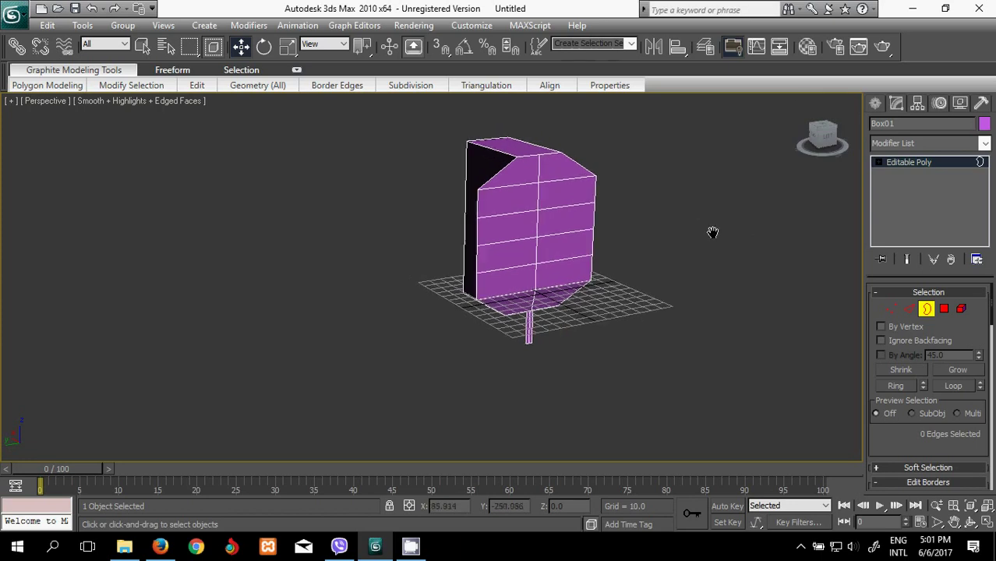
pyautogui.scroll(1, 701, 242)
pyautogui.scroll(3, 696, 250)
pyautogui.scroll(-3, 694, 234)
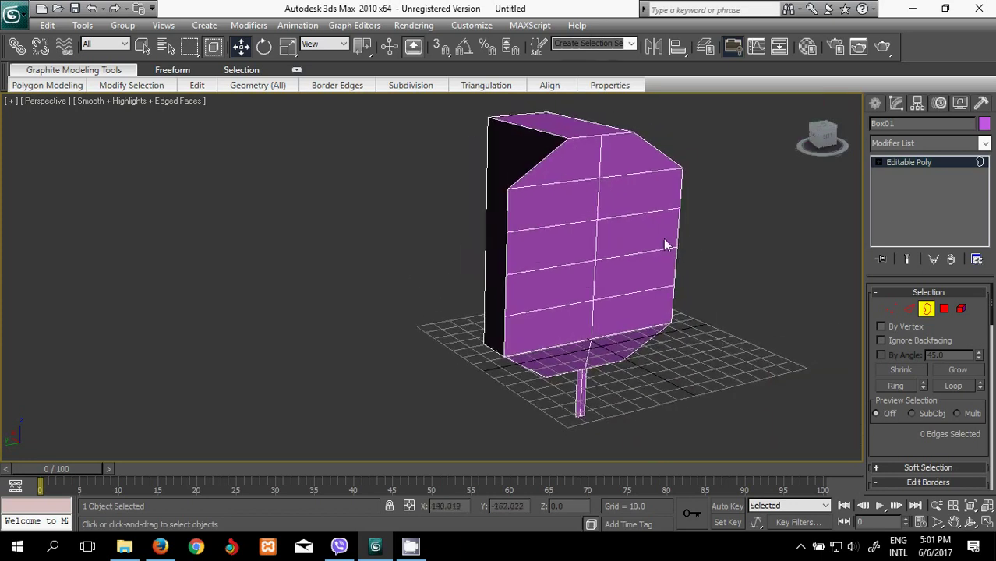
pyautogui.click(944, 309)
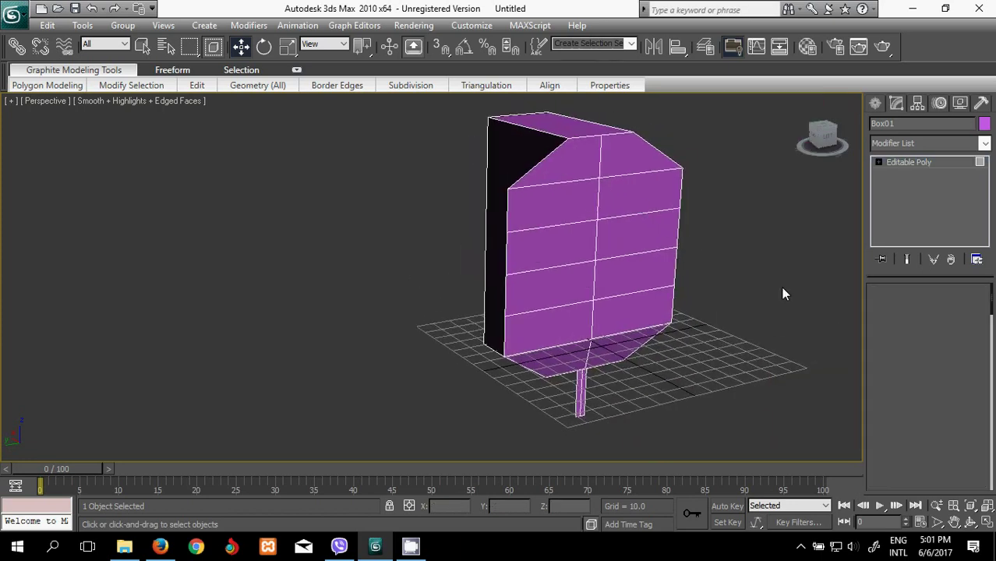
# - Delete two upper front faces and shrink the hole's border into a narrow slot
pyautogui.click(632, 200)
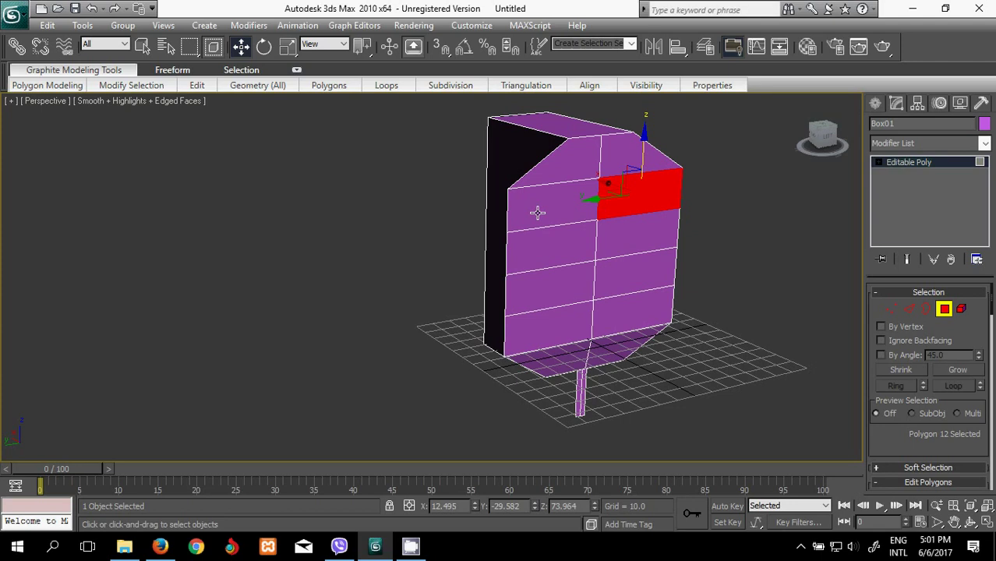
pyautogui.keyDown('ctrl'); pyautogui.click(538, 212); pyautogui.keyUp('ctrl')
pyautogui.press('Delete')
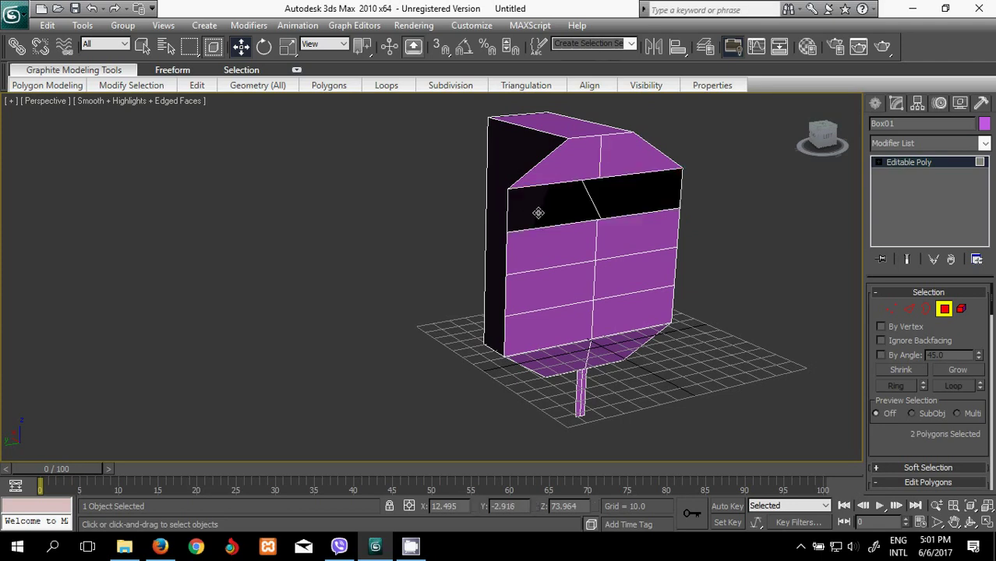
pyautogui.click(926, 308)
pyautogui.click(613, 180)
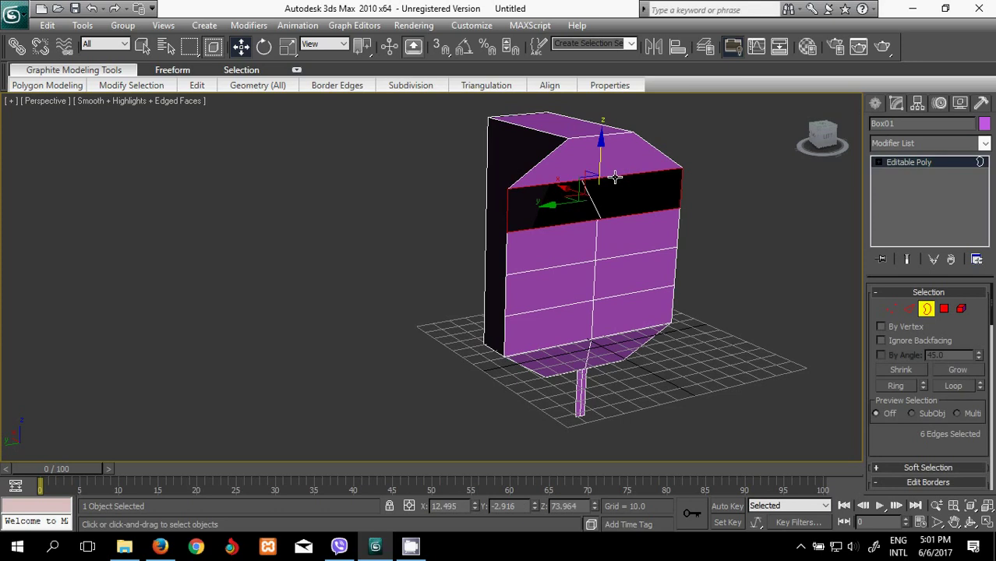
pyautogui.click(288, 47)
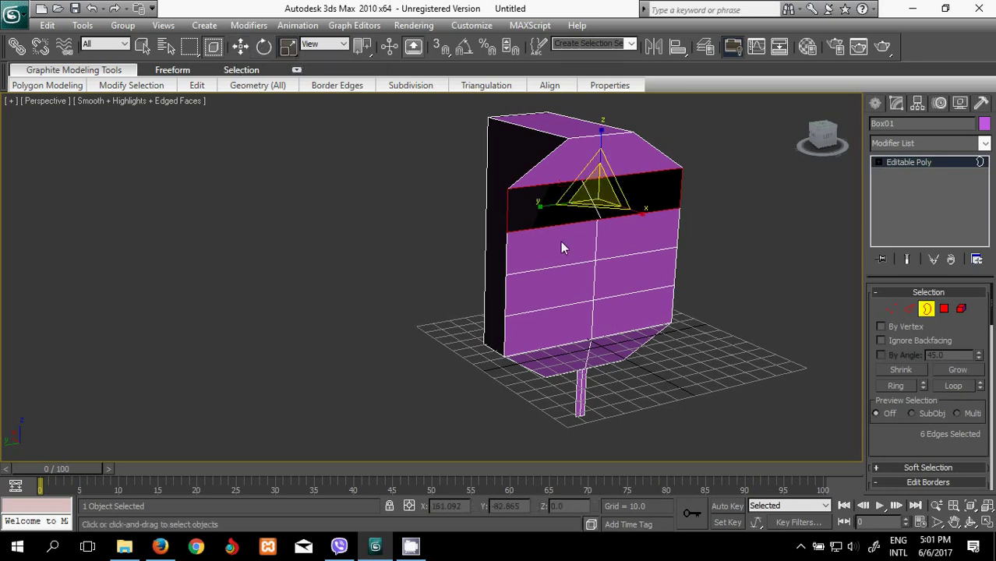
pyautogui.moveTo(606, 190); pyautogui.dragTo(666, 381)
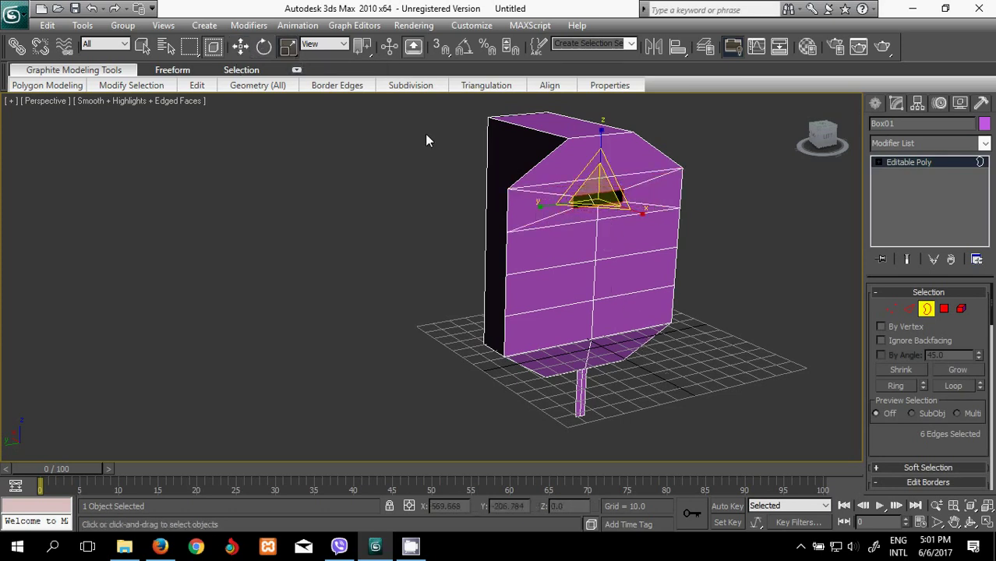
# - Pull the slot border outward into a prong slab and cap its open end
pyautogui.click(241, 49)
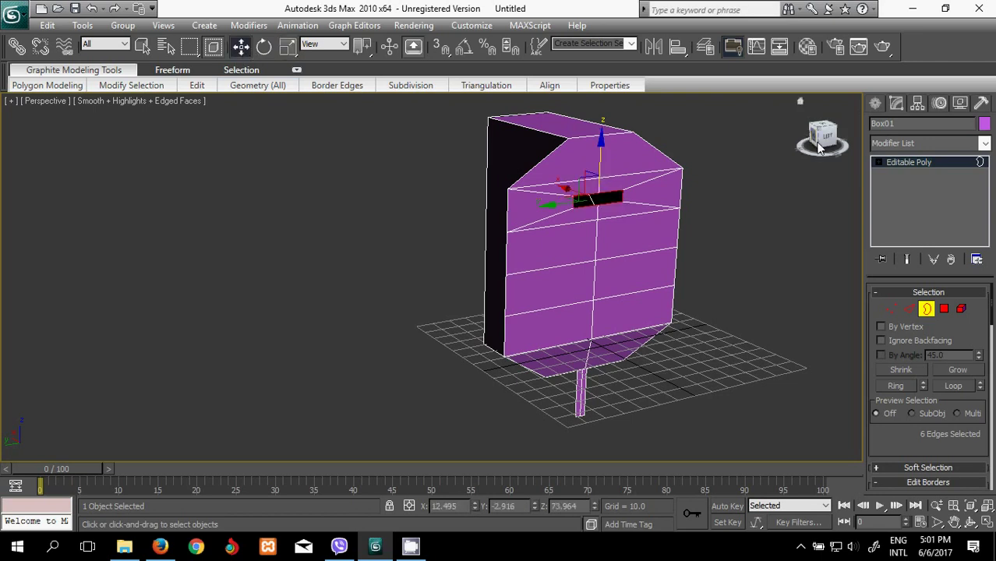
pyautogui.moveTo(827, 134); pyautogui.dragTo(806, 150)
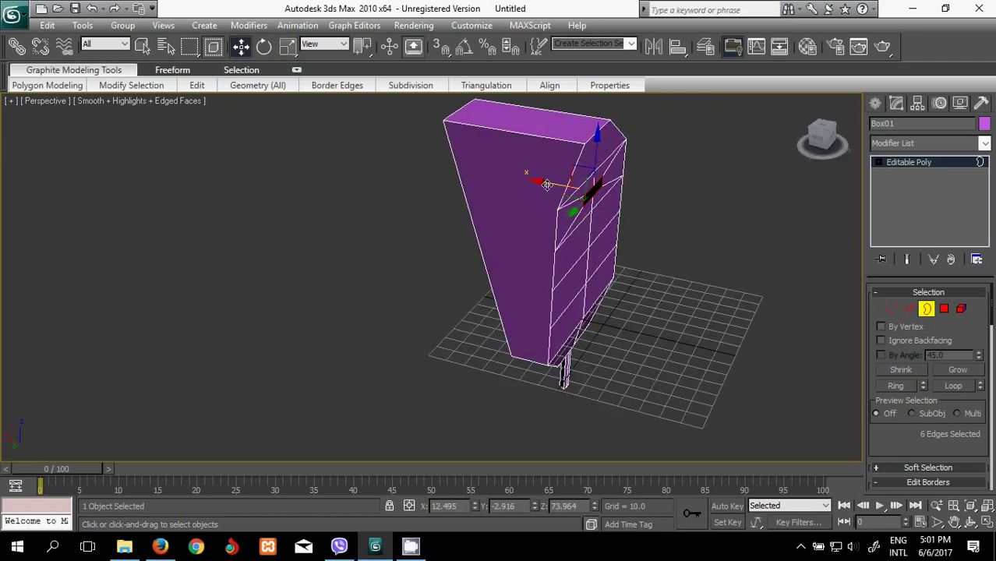
pyautogui.keyDown('shift'); pyautogui.moveTo(577, 182); pyautogui.dragTo(621, 202); pyautogui.keyUp('shift')
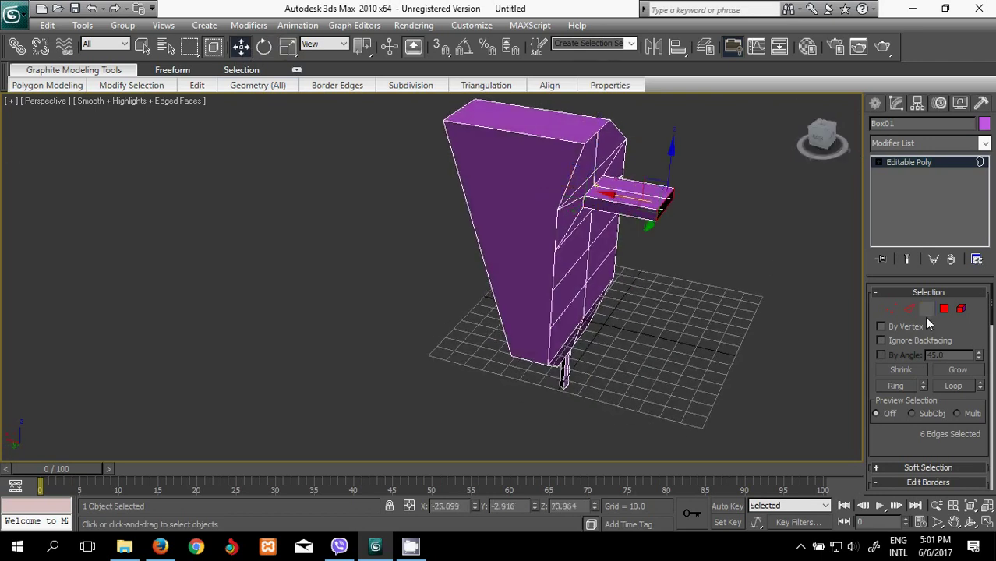
pyautogui.scroll(-4, 992, 321)
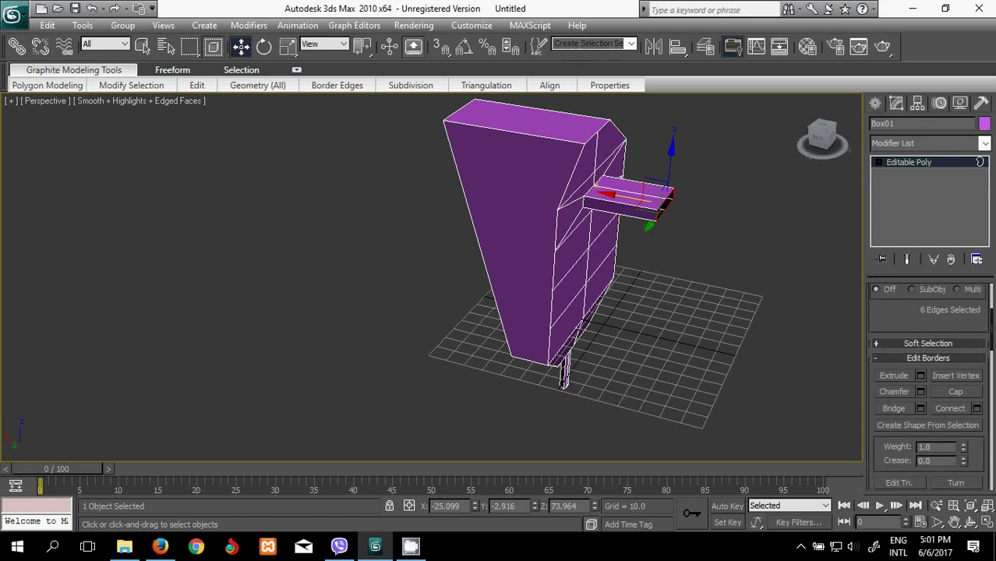
pyautogui.click(956, 361)
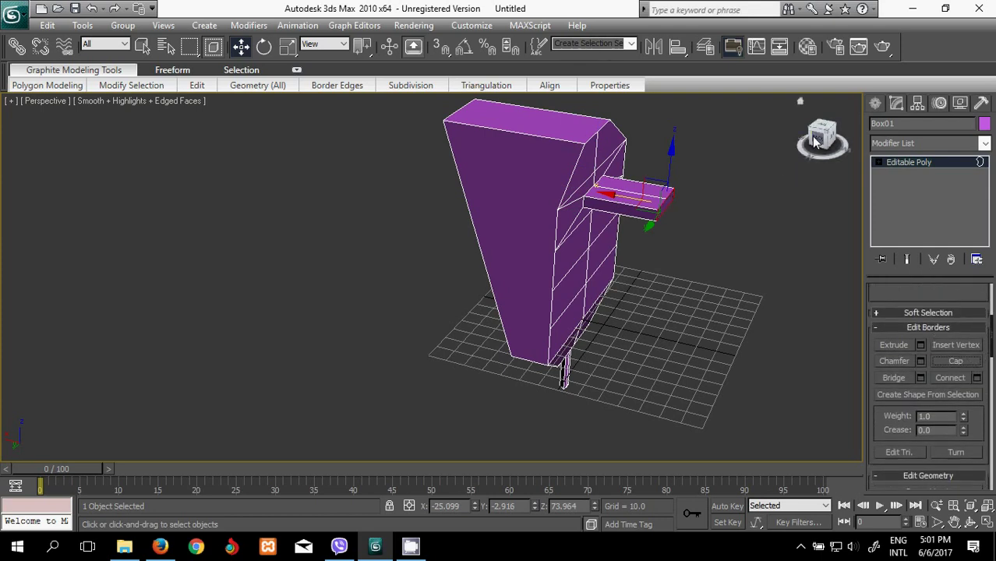
pyautogui.keyDown('alt'); pyautogui.moveTo(783, 161); pyautogui.dragTo(756, 124, button='middle'); pyautogui.keyUp('alt')
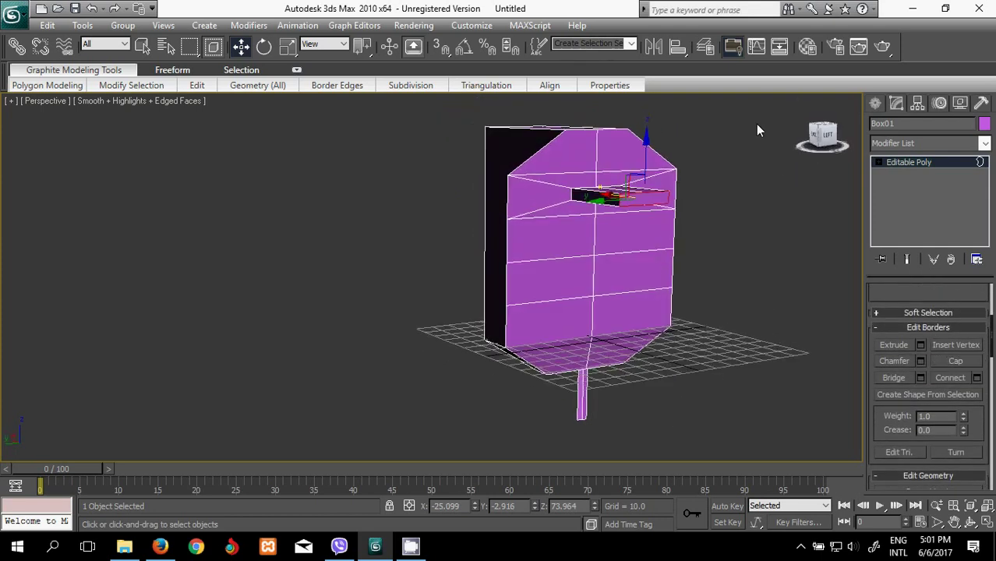
# - Delete the lower-left front face of the box in Polygon mode
pyautogui.click(880, 163)
pyautogui.click(905, 209)
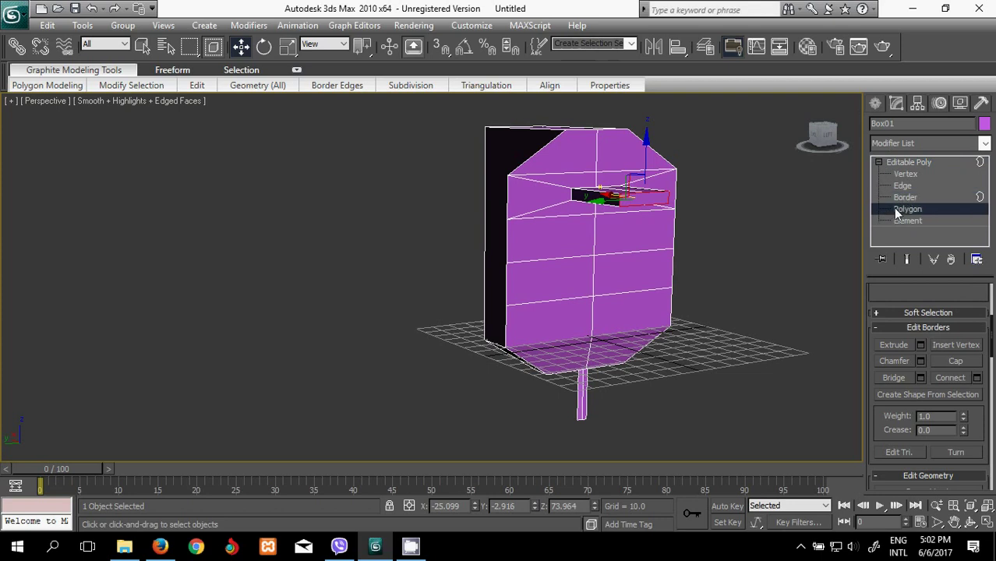
pyautogui.click(564, 284)
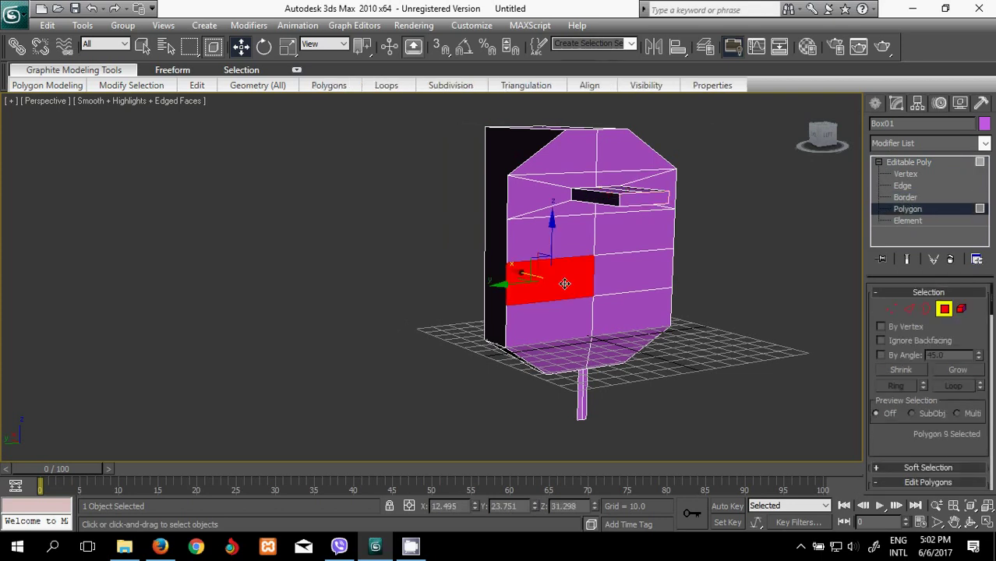
pyautogui.keyDown('ctrl'); pyautogui.click(630, 278); pyautogui.keyUp('ctrl')
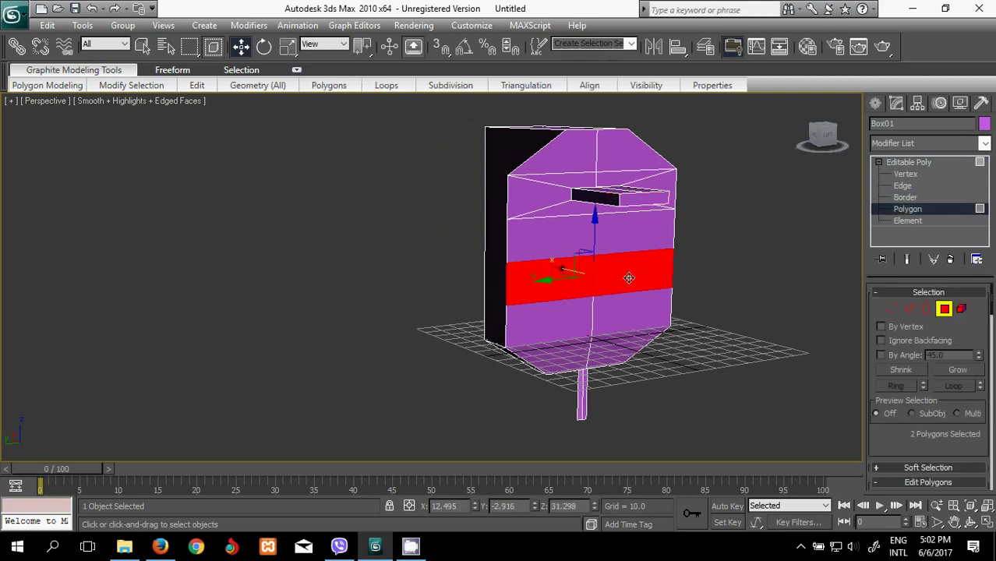
pyautogui.click(542, 283)
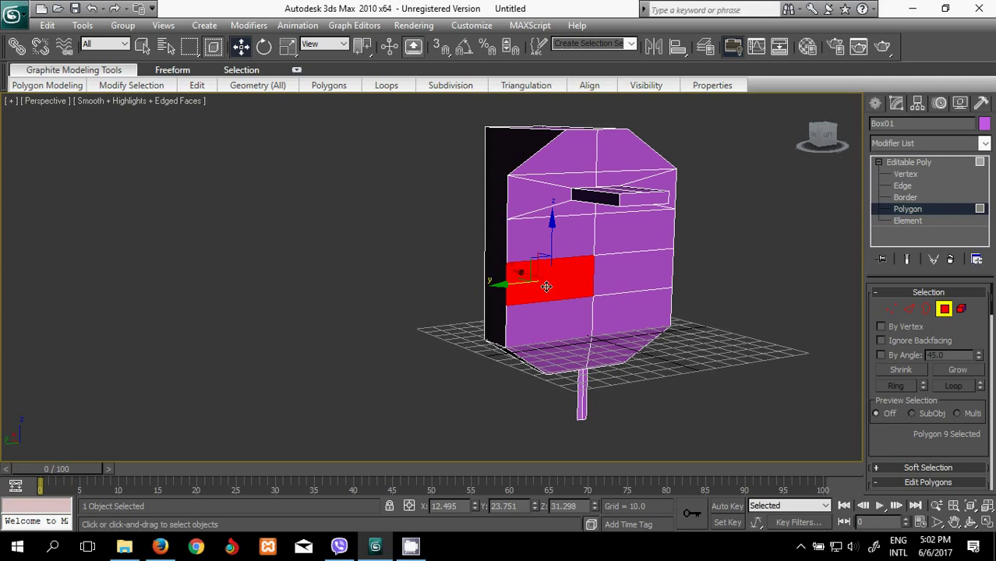
pyautogui.press('Delete')
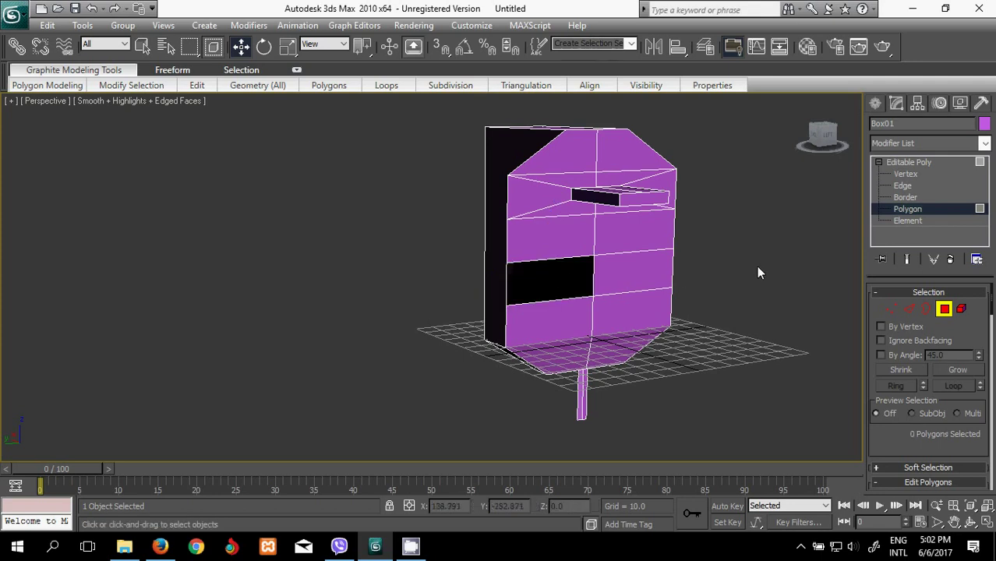
# - Shrink the lower opening's border to 60% and pull it outward into a second prong slab
pyautogui.click(906, 198)
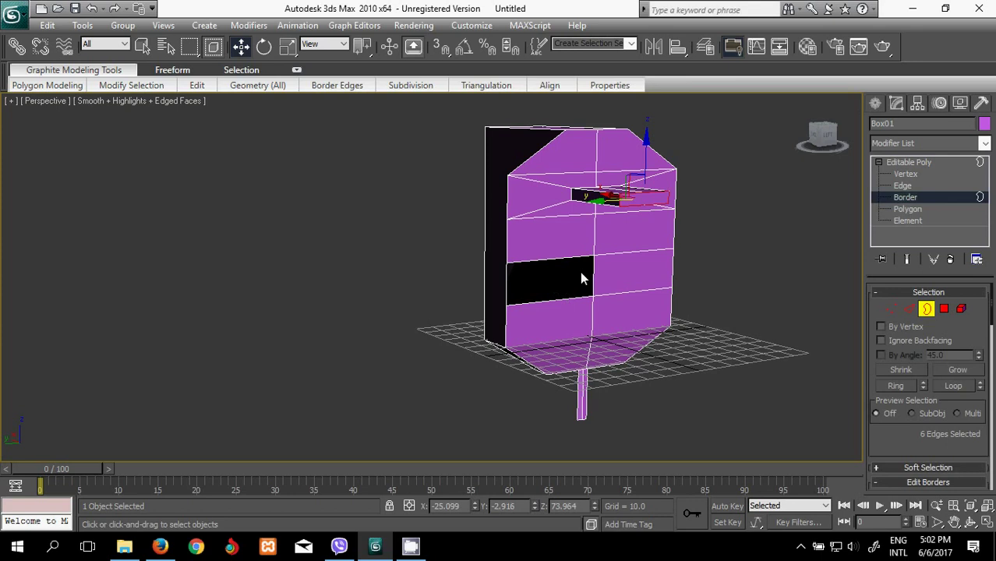
pyautogui.click(591, 275)
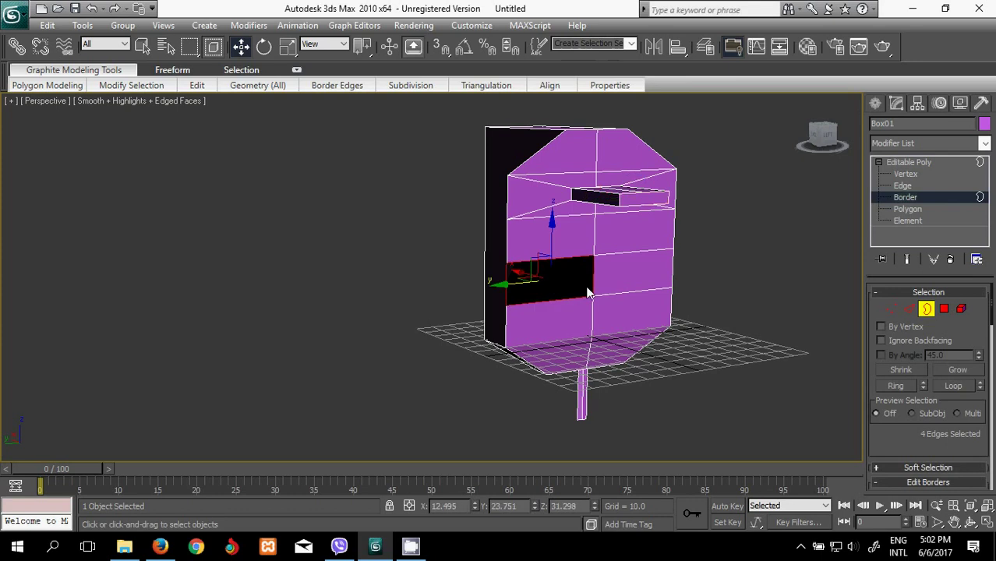
pyautogui.click(288, 46)
pyautogui.moveTo(547, 270)
pyautogui.mouseDown()
pyautogui.moveTo(559, 321)
pyautogui.moveTo(568, 302)
pyautogui.moveTo(575, 358)
pyautogui.moveTo(557, 330)
pyautogui.mouseUp()
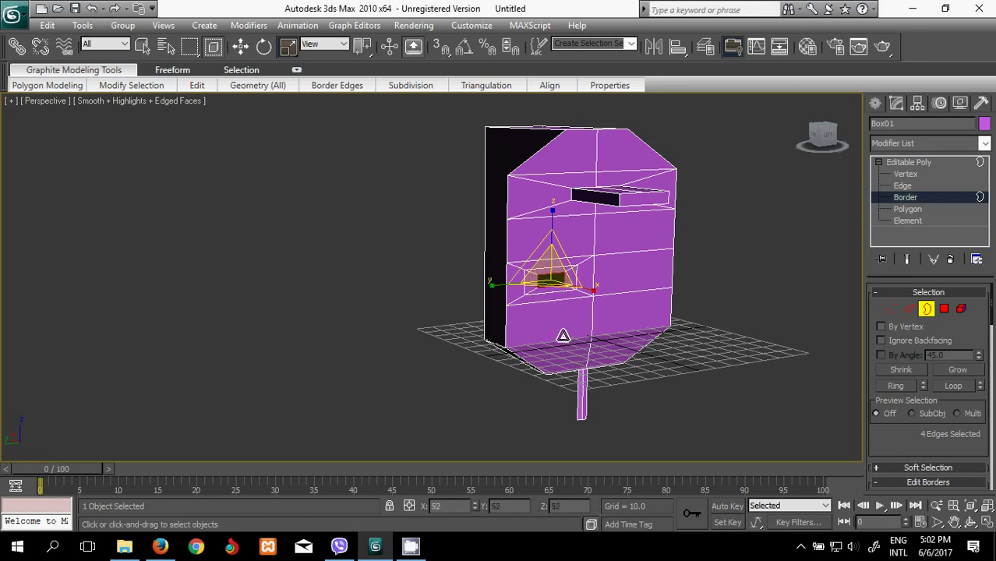
pyautogui.click(240, 46)
pyautogui.moveTo(818, 141); pyautogui.dragTo(839, 152)
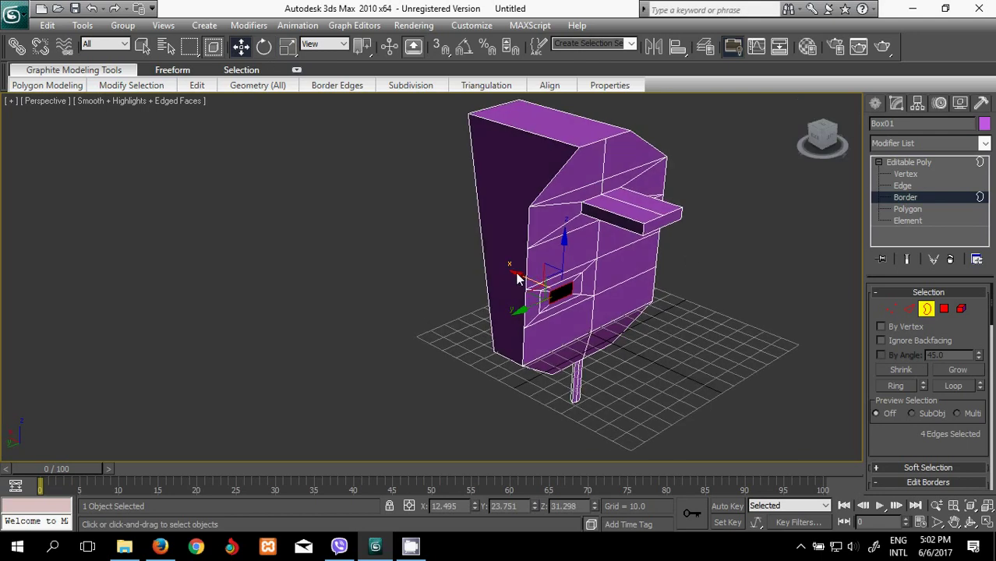
pyautogui.keyDown('shift'); pyautogui.moveTo(516, 271); pyautogui.dragTo(565, 318); pyautogui.keyUp('shift')
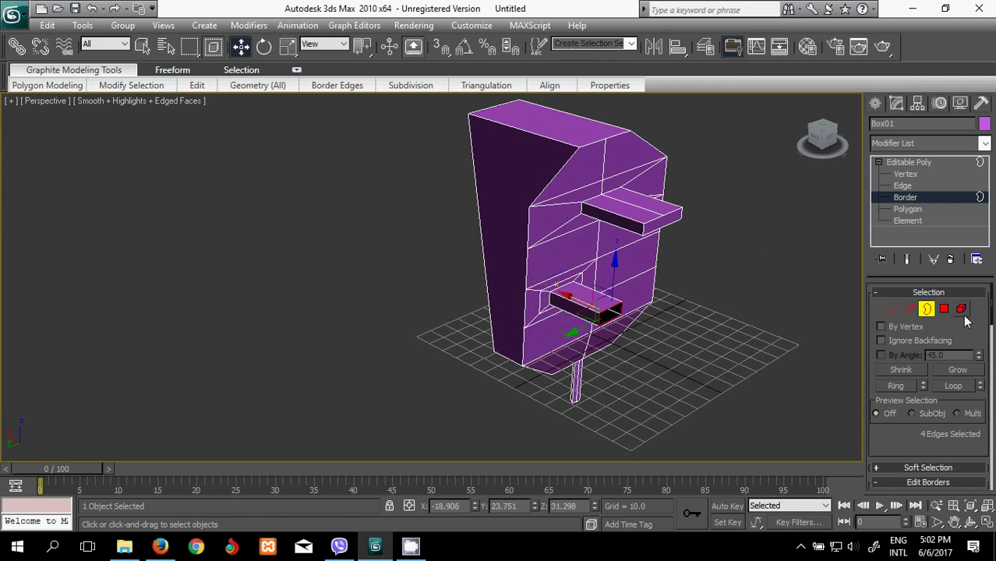
pyautogui.moveTo(992, 311); pyautogui.dragTo(993, 355)
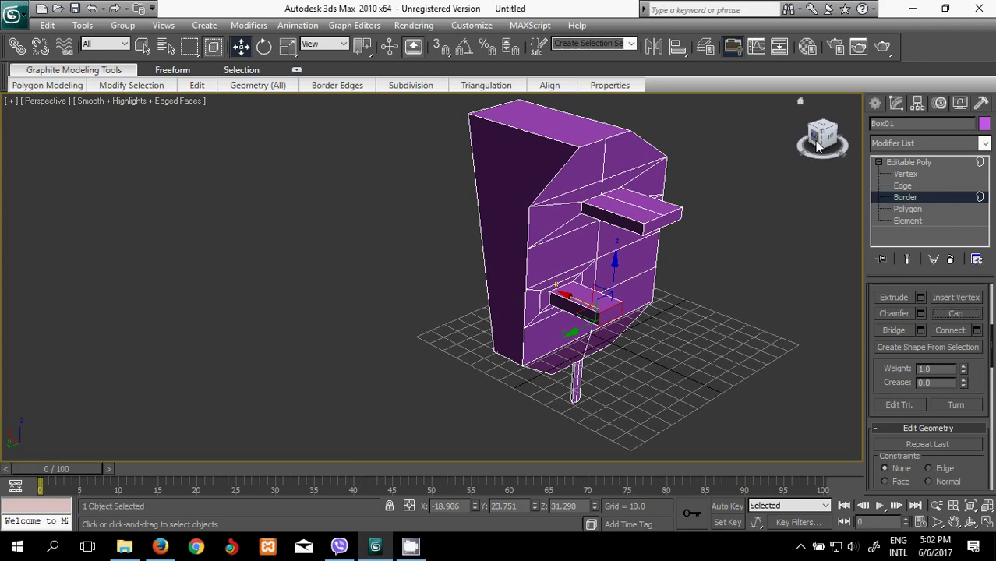
pyautogui.moveTo(823, 136); pyautogui.dragTo(695, 140)
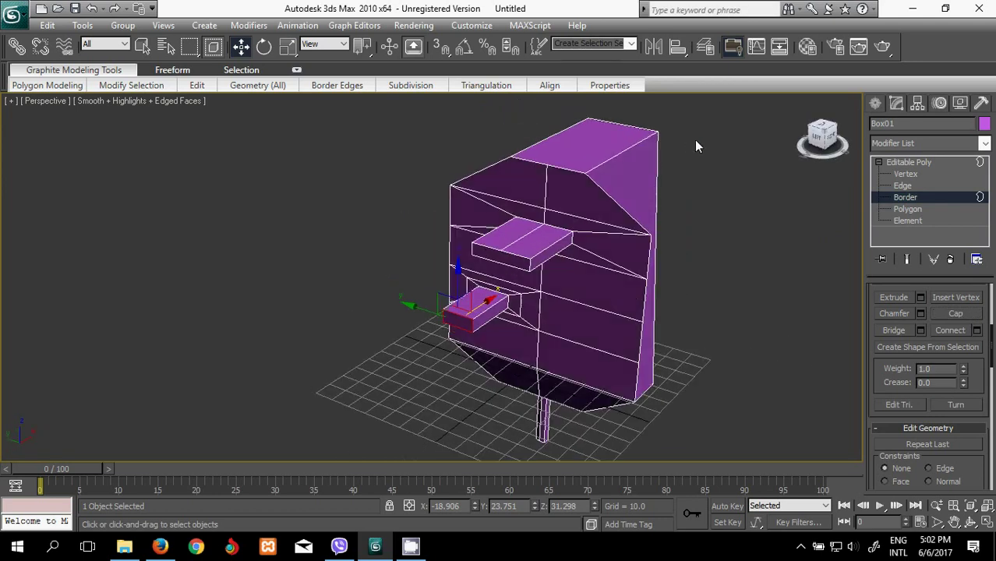
# - Delete the lower-right front face and shrink the new hole's border to a smaller opening
pyautogui.click(908, 209)
pyautogui.click(563, 327)
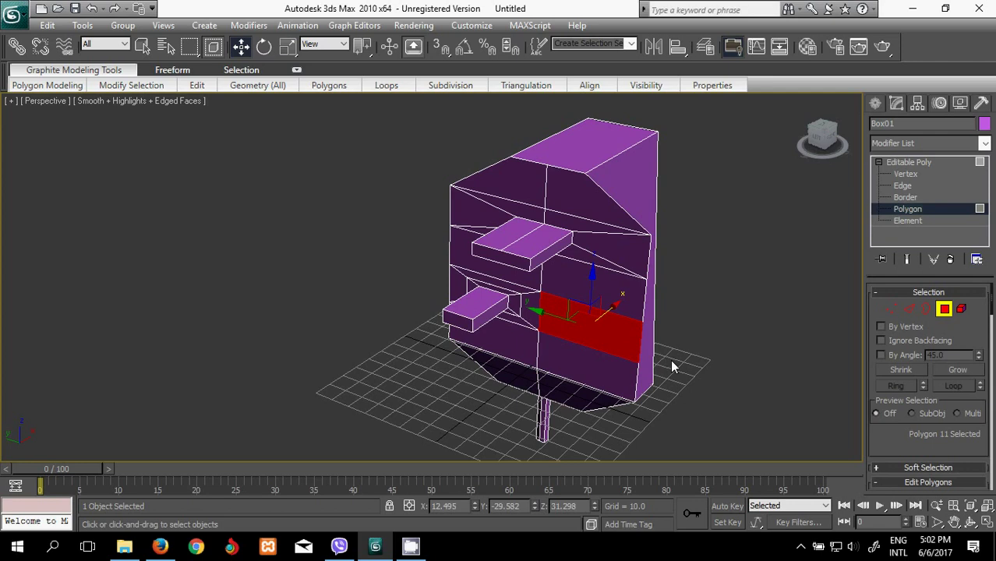
pyautogui.press('Delete')
pyautogui.click(907, 197)
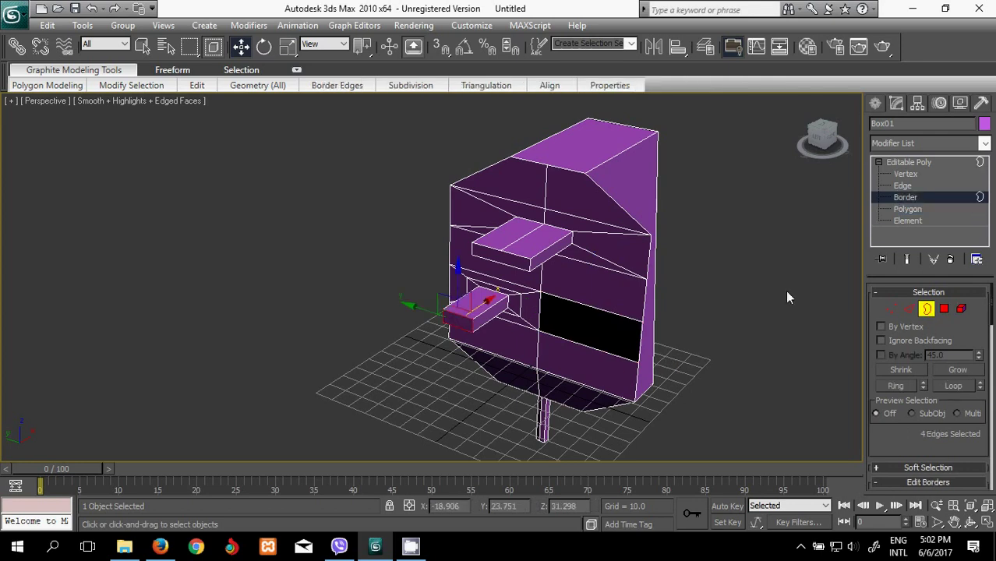
pyautogui.click(632, 332)
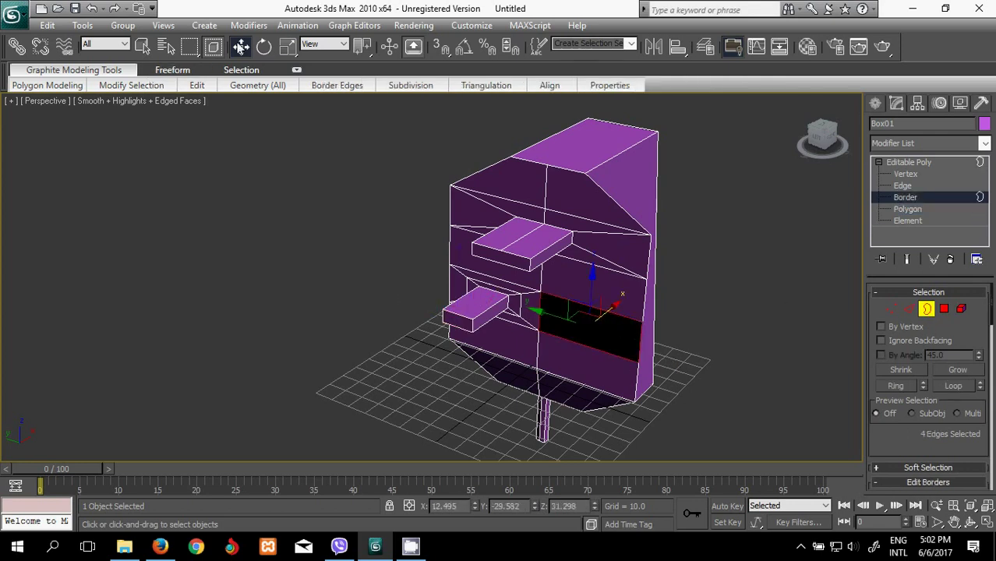
pyautogui.click(288, 48)
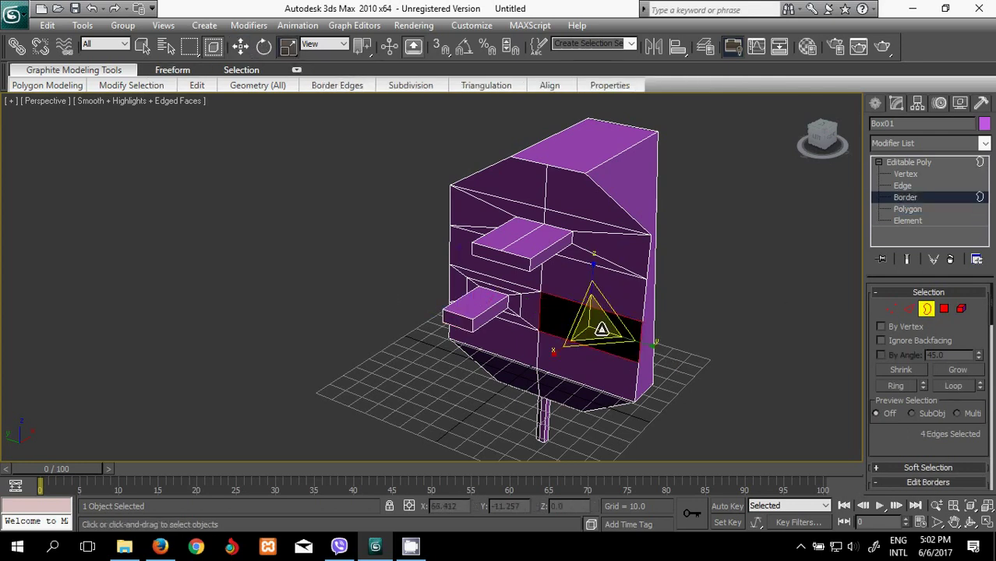
pyautogui.moveTo(602, 329)
pyautogui.mouseDown()
pyautogui.moveTo(621, 424)
pyautogui.moveTo(602, 388)
pyautogui.mouseUp()
pyautogui.moveTo(601, 385); pyautogui.dragTo(607, 379)
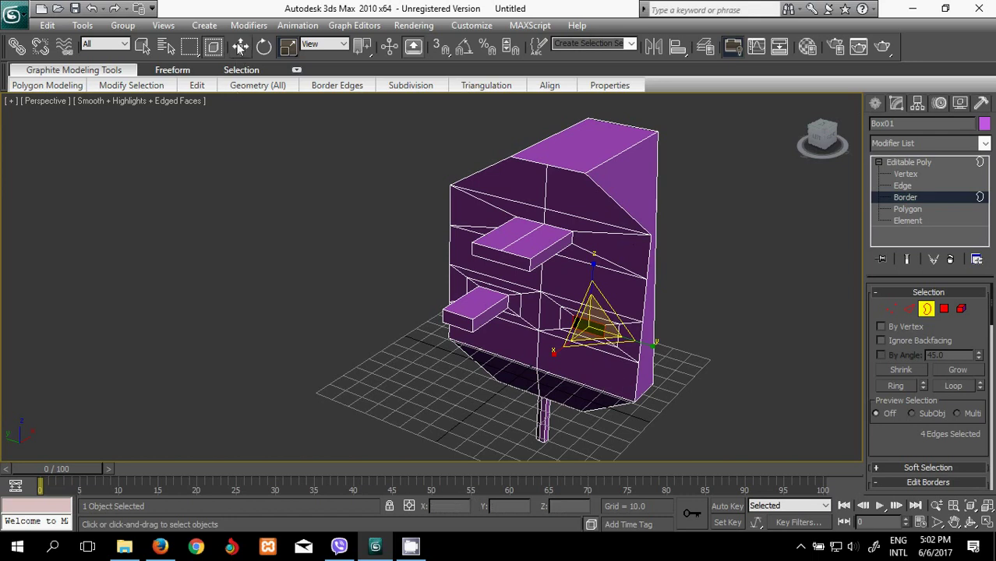
# - Pull the shrunken border outward into a third prong slab
pyautogui.press('w')
pyautogui.moveTo(818, 147); pyautogui.dragTo(767, 138)
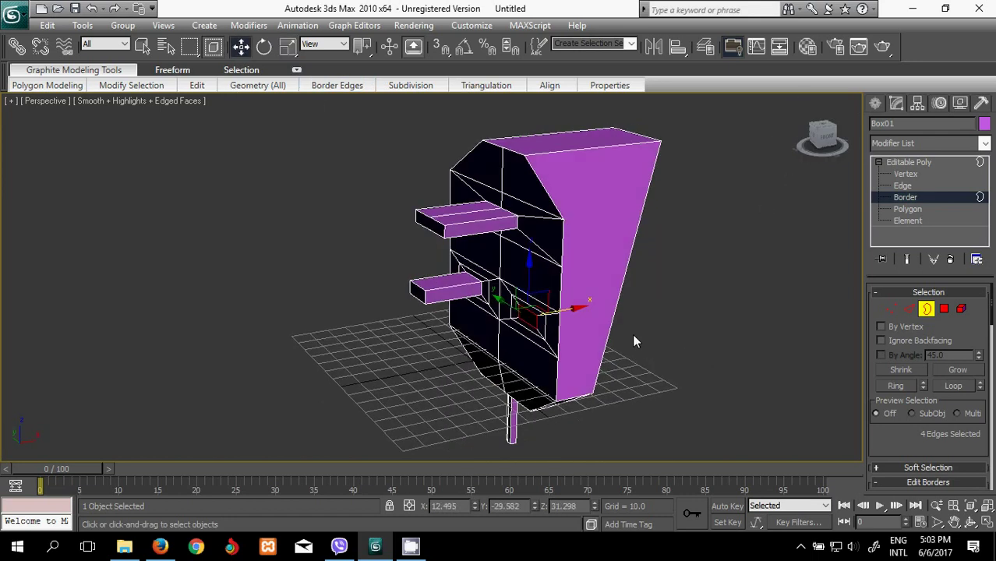
pyautogui.keyDown('shift'); pyautogui.moveTo(574, 306); pyautogui.dragTo(520, 322); pyautogui.keyUp('shift')
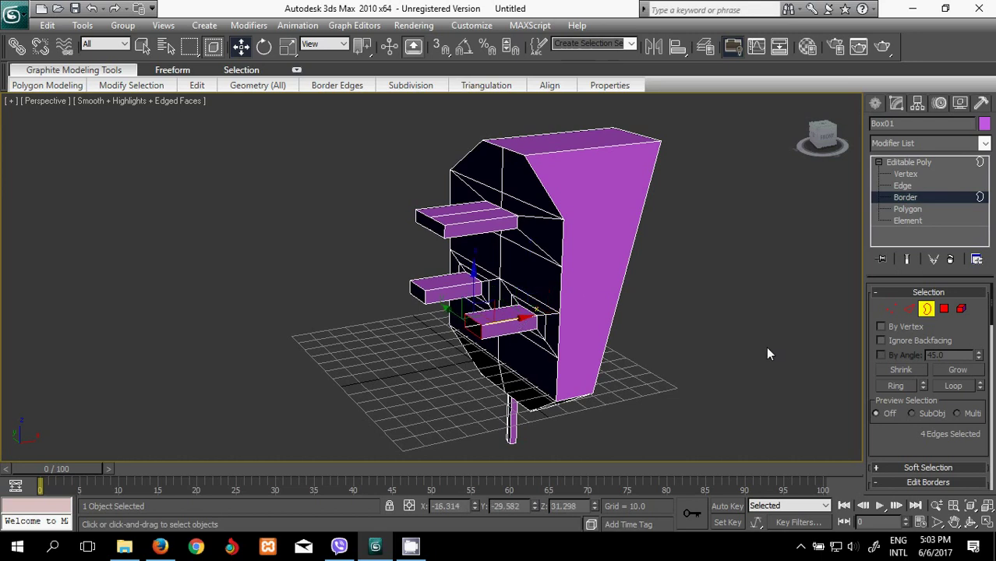
# - In the four-view layout, nudge the border beside the lowest prong slightly left along X
pyautogui.click(987, 523)
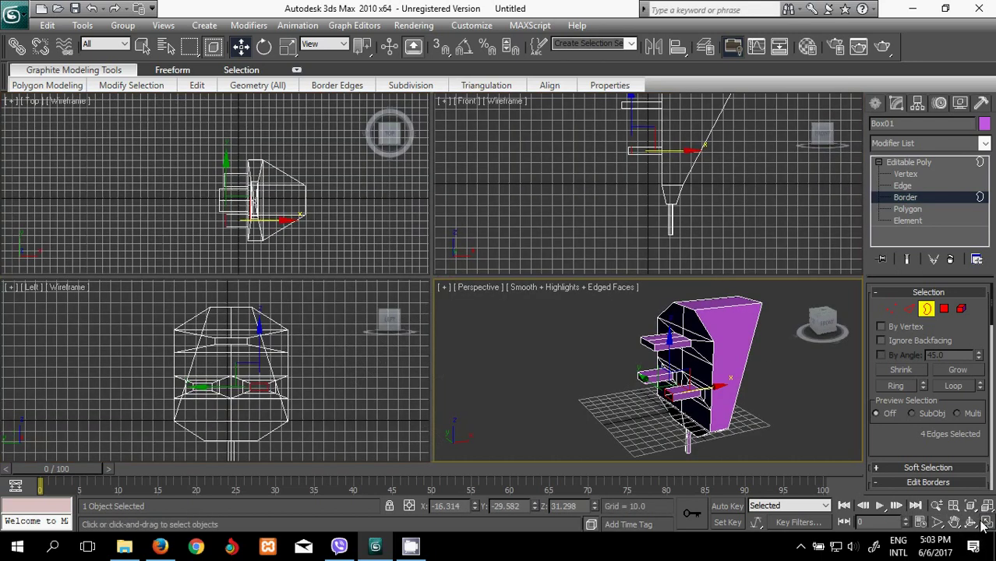
pyautogui.moveTo(655, 218); pyautogui.dragTo(612, 237, button='middle')
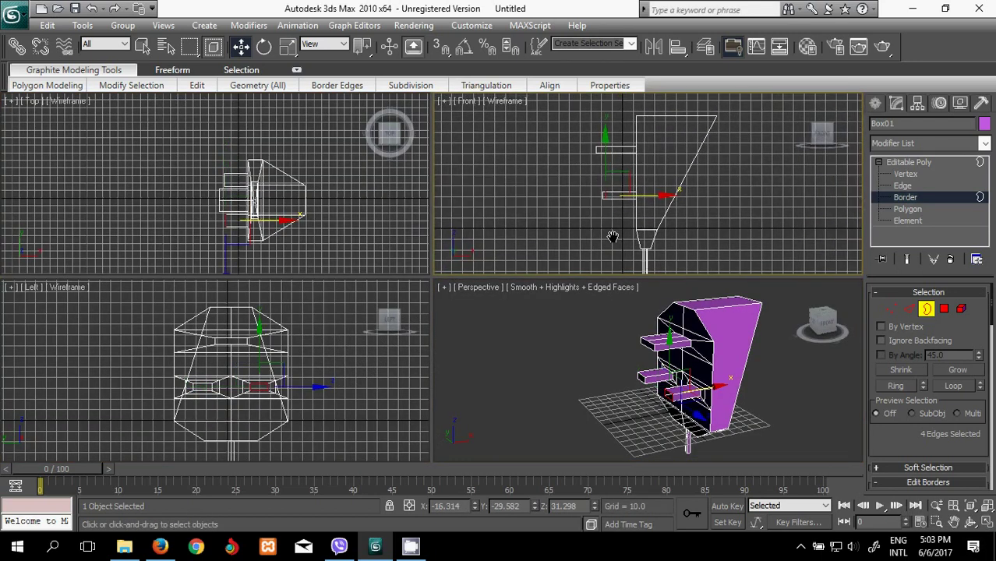
pyautogui.scroll(4, 369, 242)
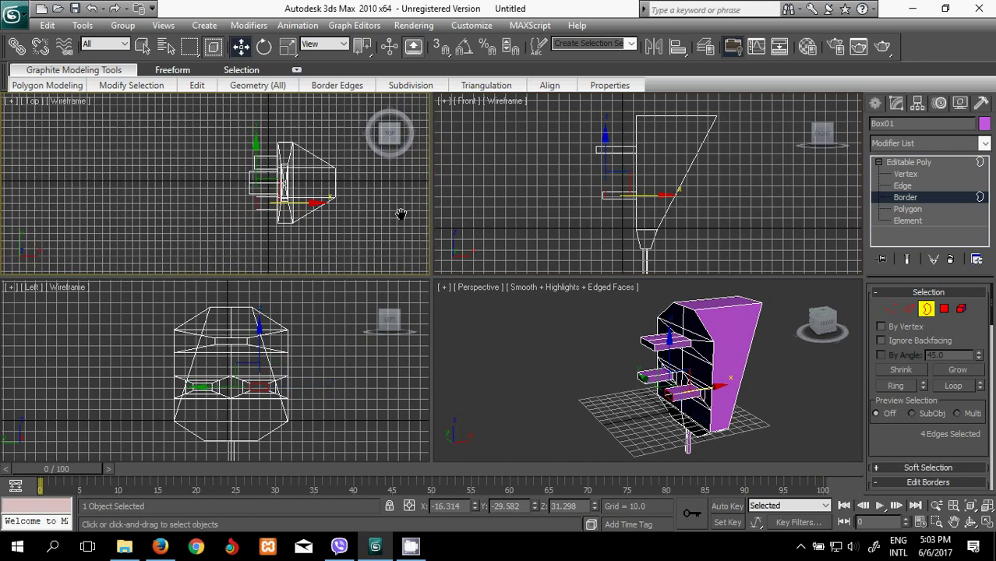
pyautogui.moveTo(328, 218); pyautogui.dragTo(289, 207, button='middle')
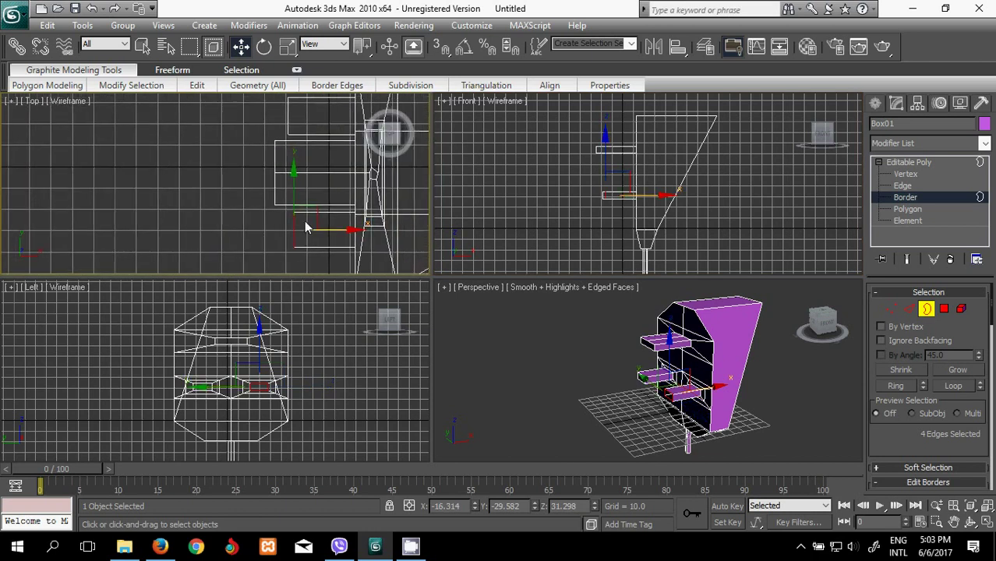
pyautogui.moveTo(331, 230); pyautogui.dragTo(323, 232)
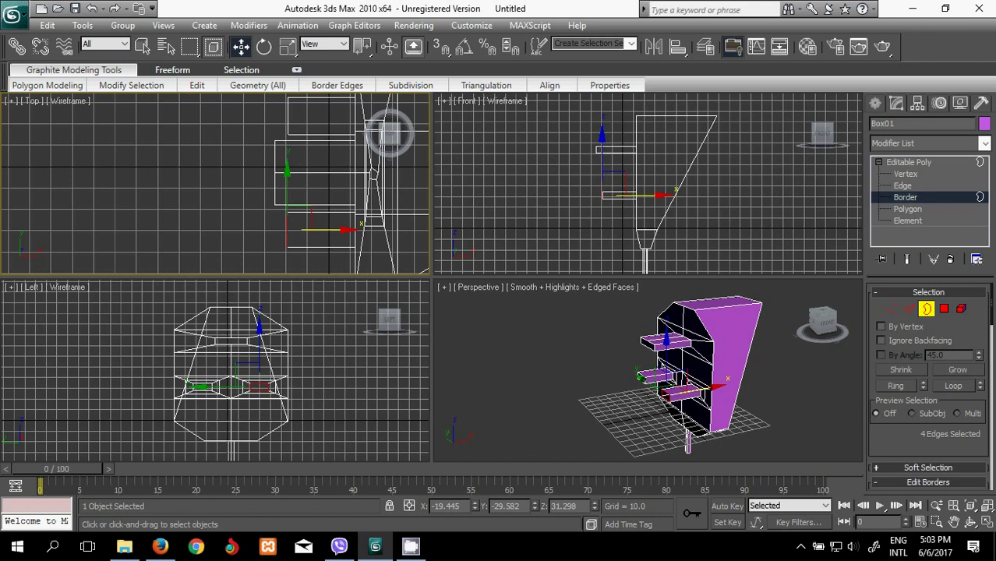
pyautogui.scroll(-5, 929, 387)
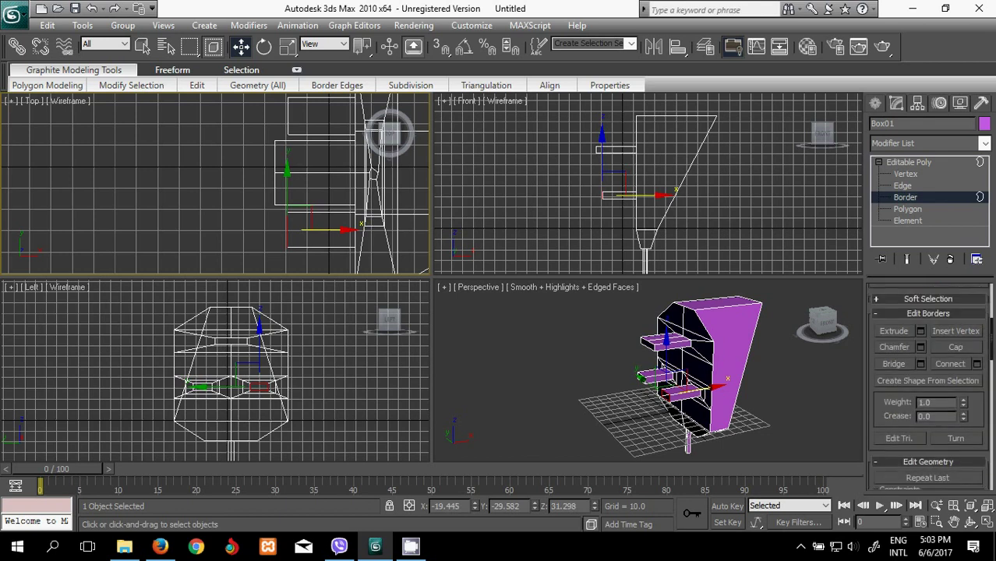
pyautogui.click(531, 379)
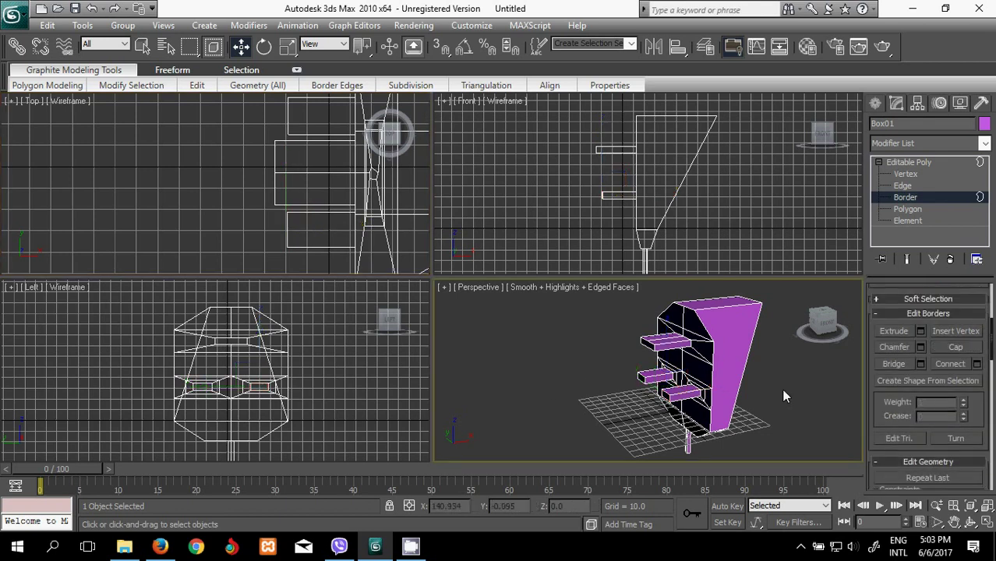
pyautogui.moveTo(824, 335)
pyautogui.mouseDown()
pyautogui.moveTo(849, 340)
pyautogui.moveTo(481, 335)
pyautogui.moveTo(524, 331)
pyautogui.moveTo(460, 340)
pyautogui.moveTo(745, 432)
pyautogui.moveTo(760, 424)
pyautogui.mouseUp()
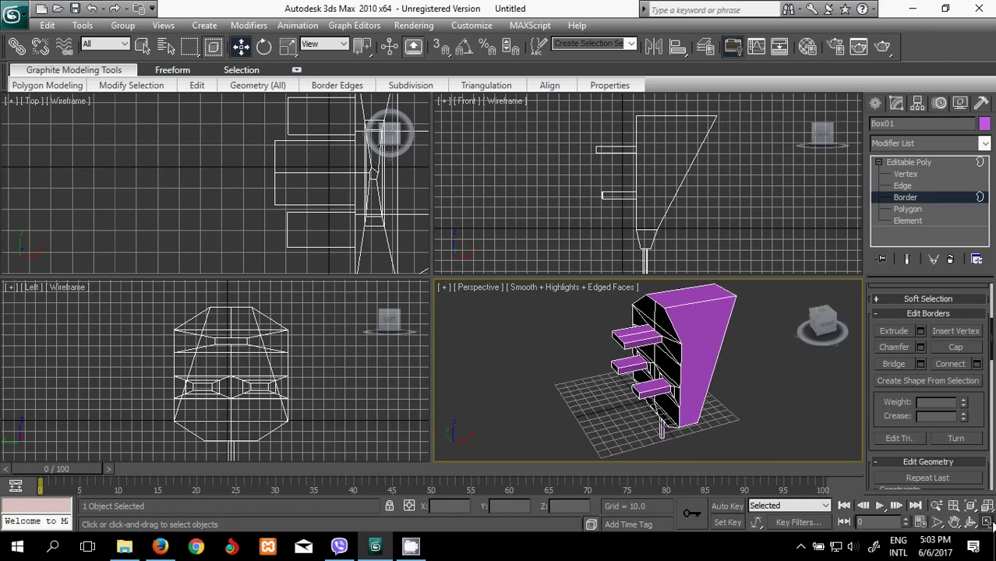
# - Inspect the body's underside full-screen, selecting its open bottom borders, then go to the Create panel
pyautogui.click(987, 525)
pyautogui.scroll(-3, 606, 393)
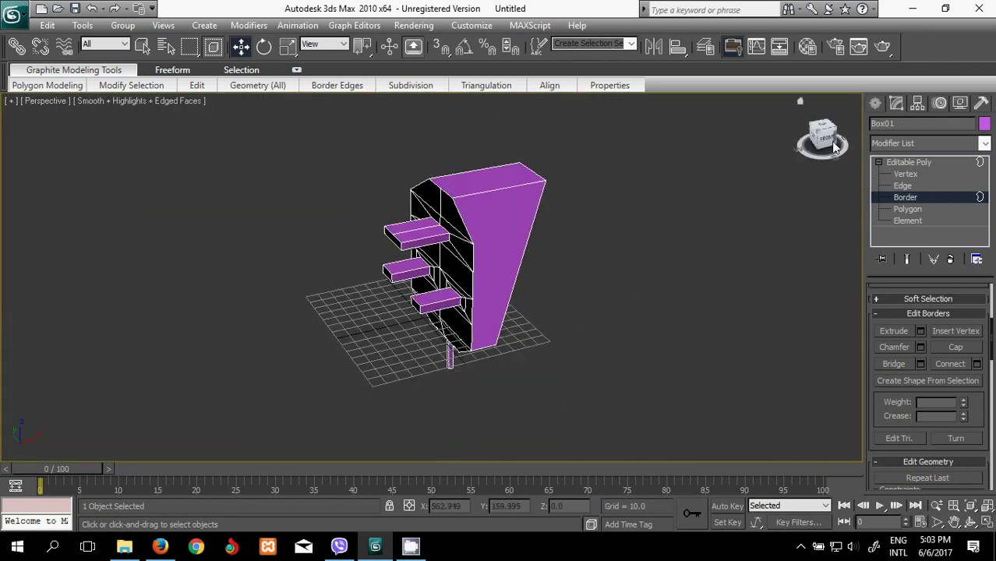
pyautogui.moveTo(836, 146); pyautogui.dragTo(712, 143)
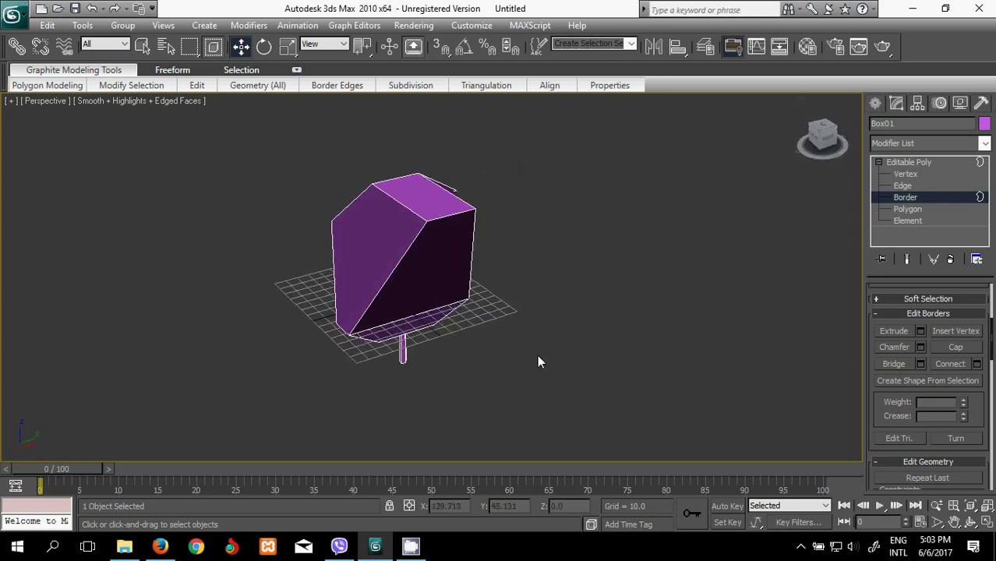
pyautogui.moveTo(538, 356); pyautogui.dragTo(641, 353, button='middle')
pyautogui.moveTo(436, 204); pyautogui.dragTo(711, 373)
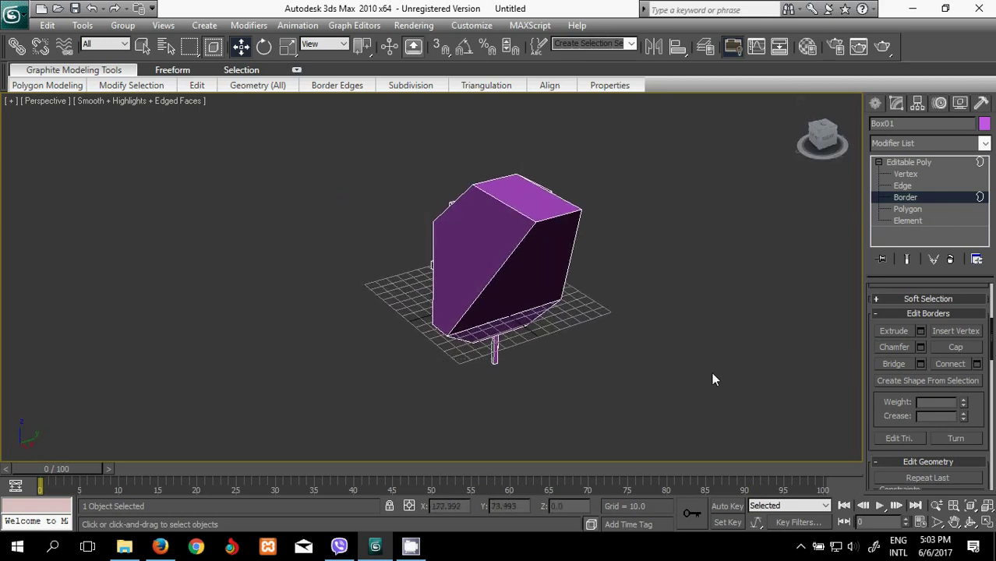
pyautogui.click(498, 262)
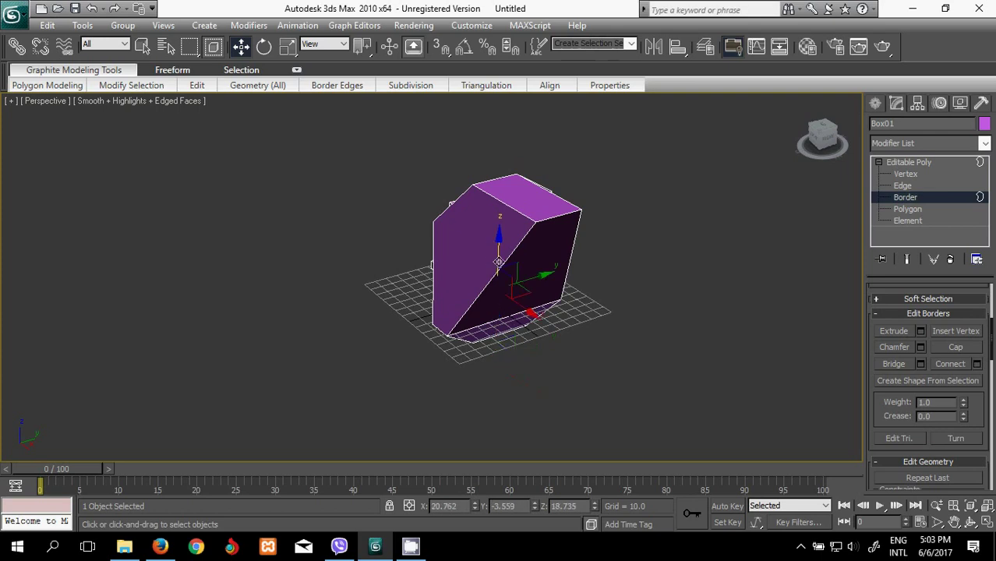
pyautogui.click(566, 364)
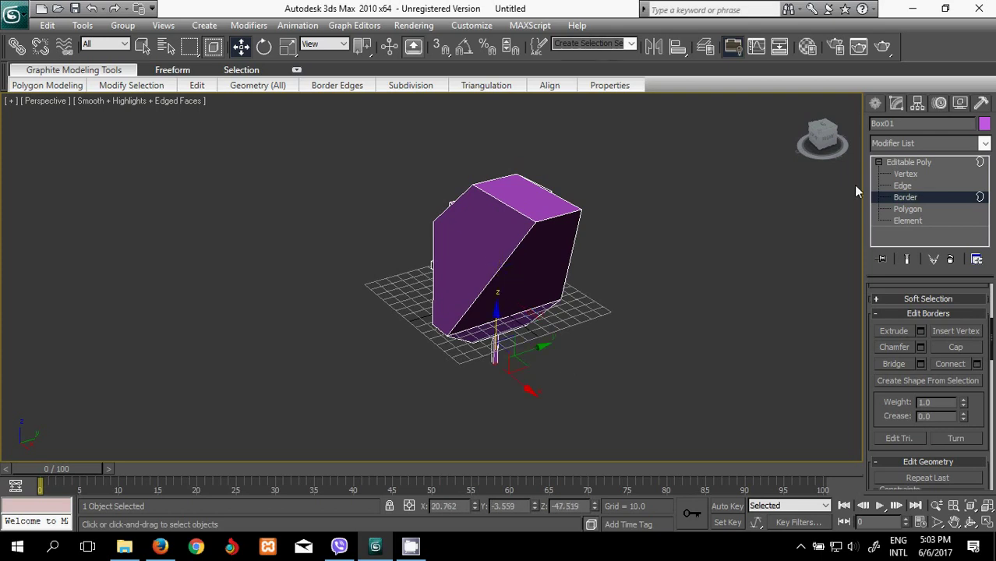
pyautogui.click(872, 103)
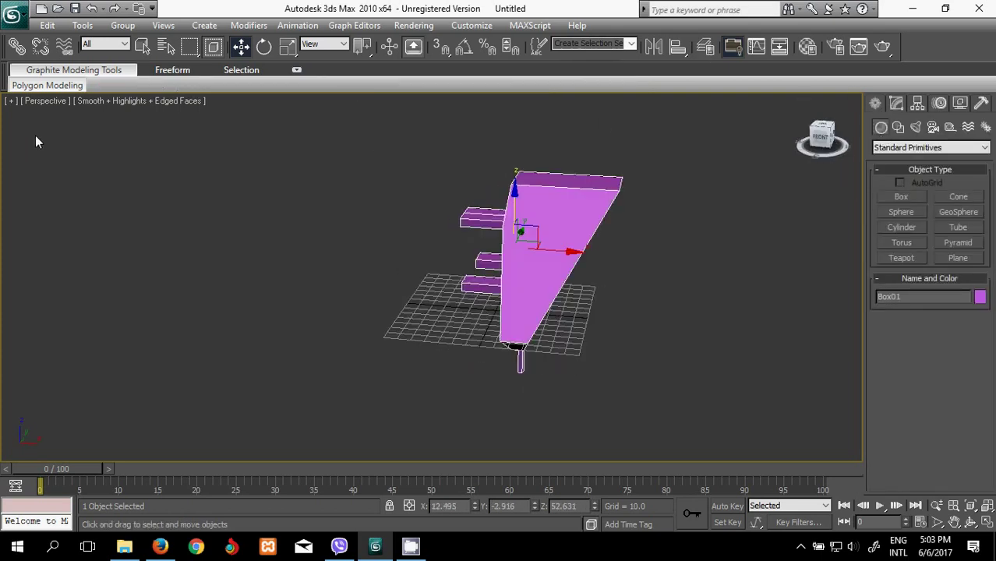
# - Deselect everything, reposition the view, and restore the four-view layout
pyautogui.keyDown('alt'); pyautogui.moveTo(35, 142); pyautogui.dragTo(92, 141, button='middle'); pyautogui.keyUp('alt')
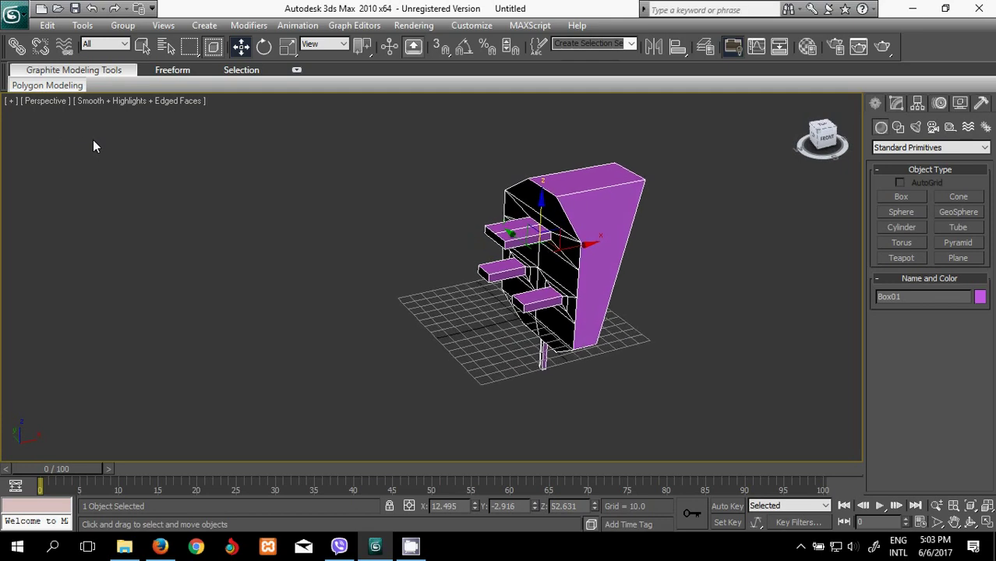
pyautogui.click(678, 290)
pyautogui.moveTo(678, 293); pyautogui.dragTo(649, 285, button='middle')
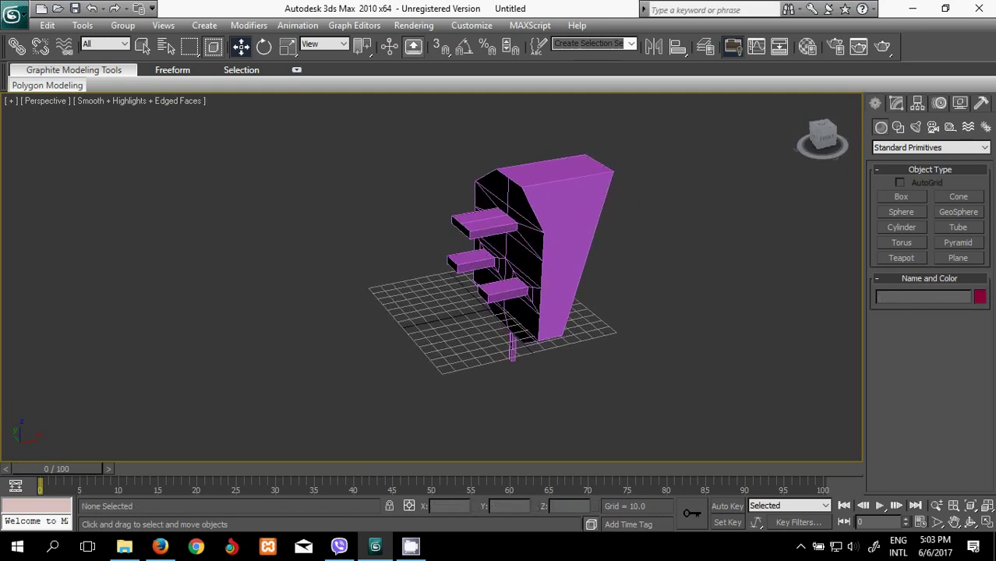
pyautogui.click(987, 524)
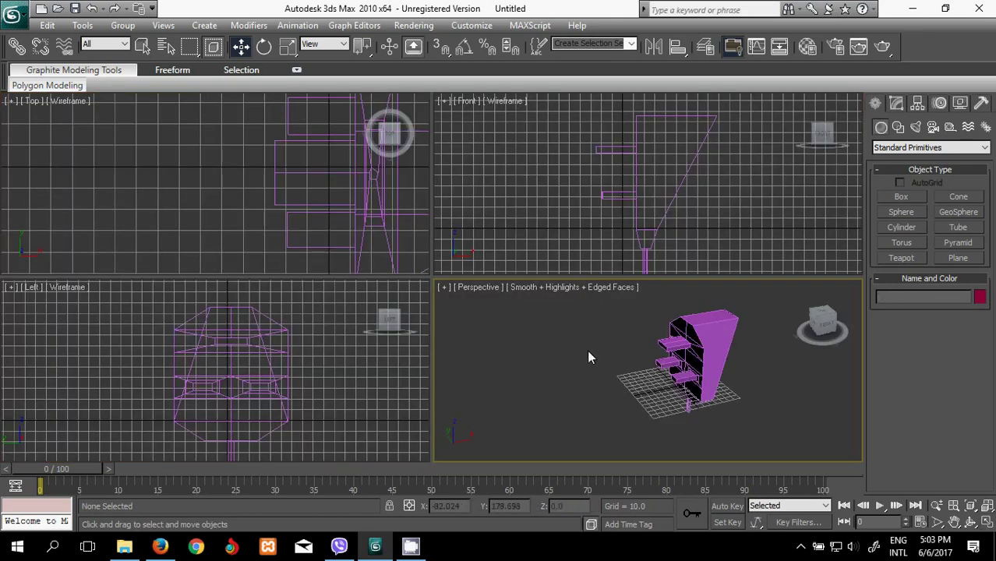
# - Select Box01 and raise it along Z to 418.8, reframing the views around it
pyautogui.click(702, 340)
pyautogui.scroll(-2, 615, 409)
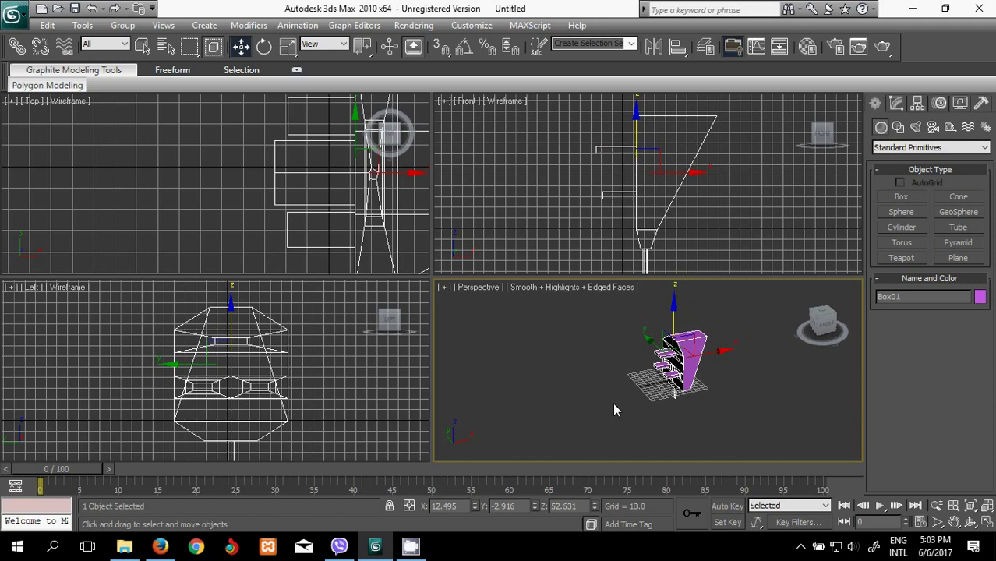
pyautogui.scroll(-2, 613, 404)
pyautogui.scroll(-1, 613, 398)
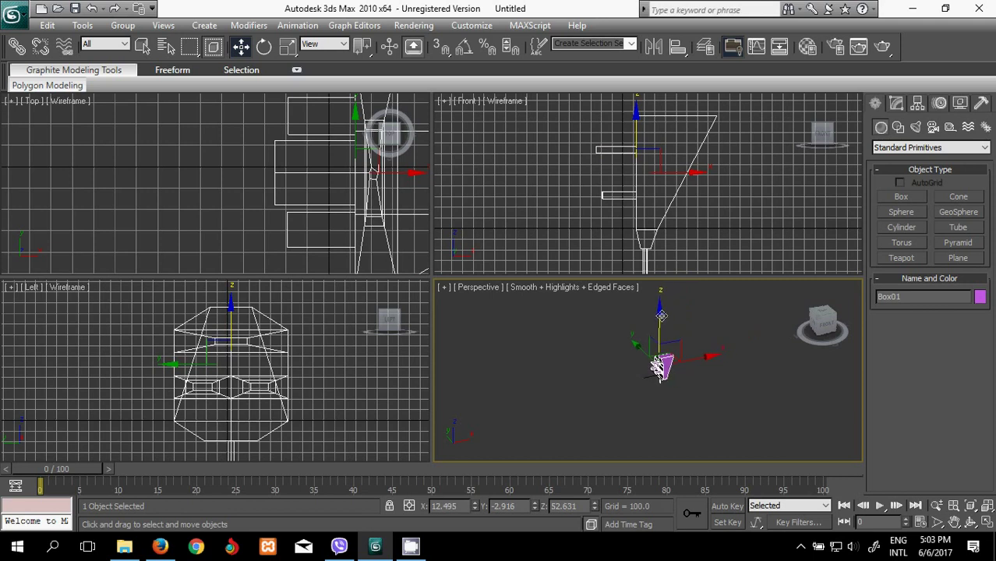
pyautogui.moveTo(662, 315); pyautogui.dragTo(662, 246)
pyautogui.moveTo(633, 351); pyautogui.dragTo(628, 380, button='middle')
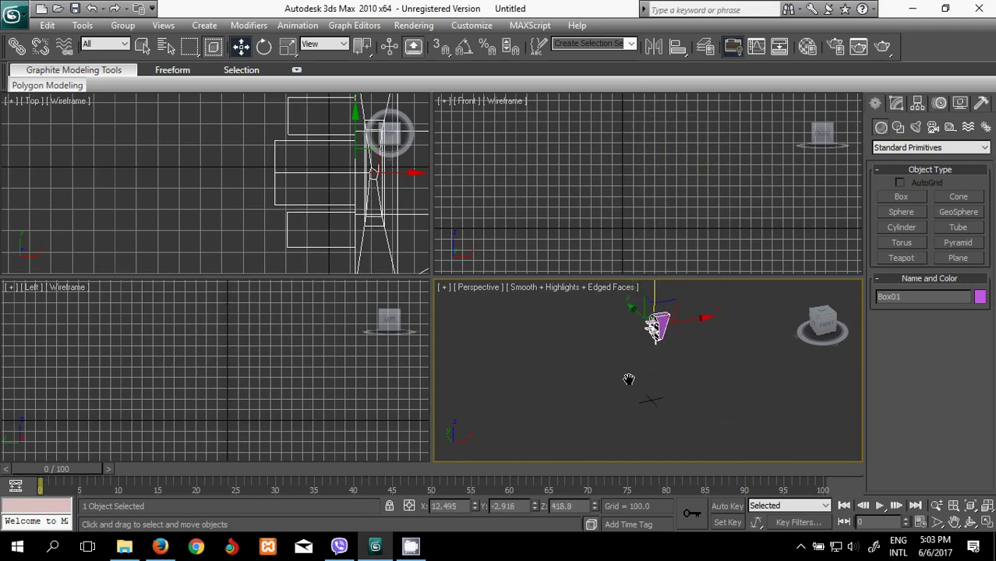
pyautogui.scroll(-3, 583, 191)
pyautogui.scroll(-1, 646, 181)
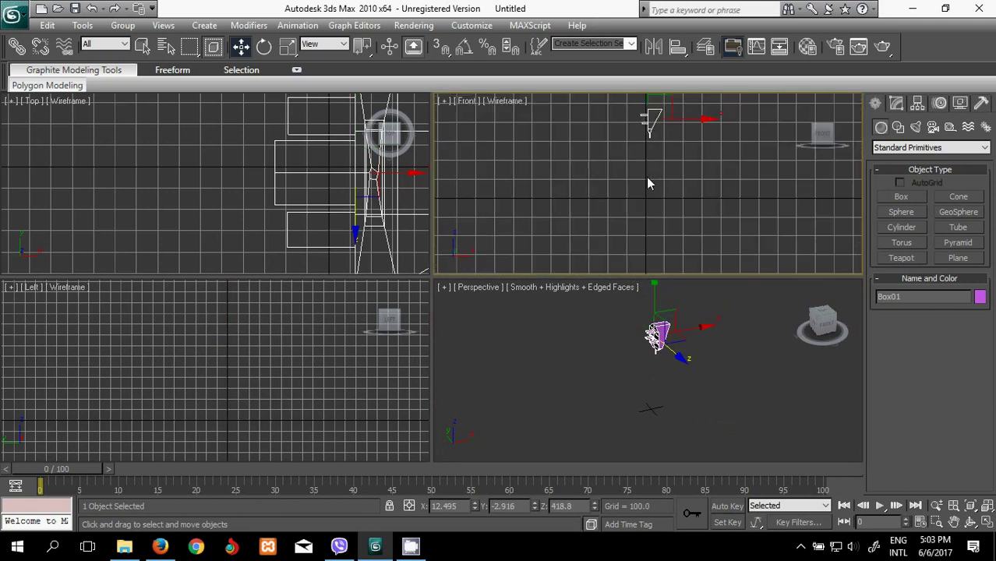
pyautogui.moveTo(648, 184)
pyautogui.mouseDown(button='middle')
pyautogui.moveTo(632, 220)
pyautogui.moveTo(652, 156)
pyautogui.mouseUp(button='middle')
pyautogui.scroll(2, 632, 221)
pyautogui.scroll(1, 632, 220)
pyautogui.scroll(1, 630, 226)
pyautogui.scroll(-2, 632, 226)
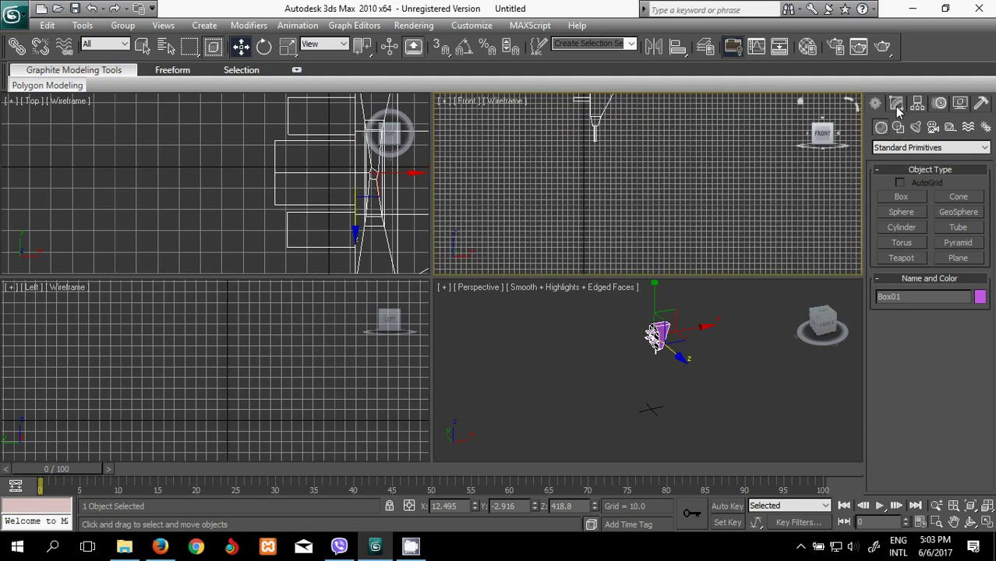
# - Draw Line01 in the Front view, curving down from the plug and out to the right
pyautogui.click(898, 128)
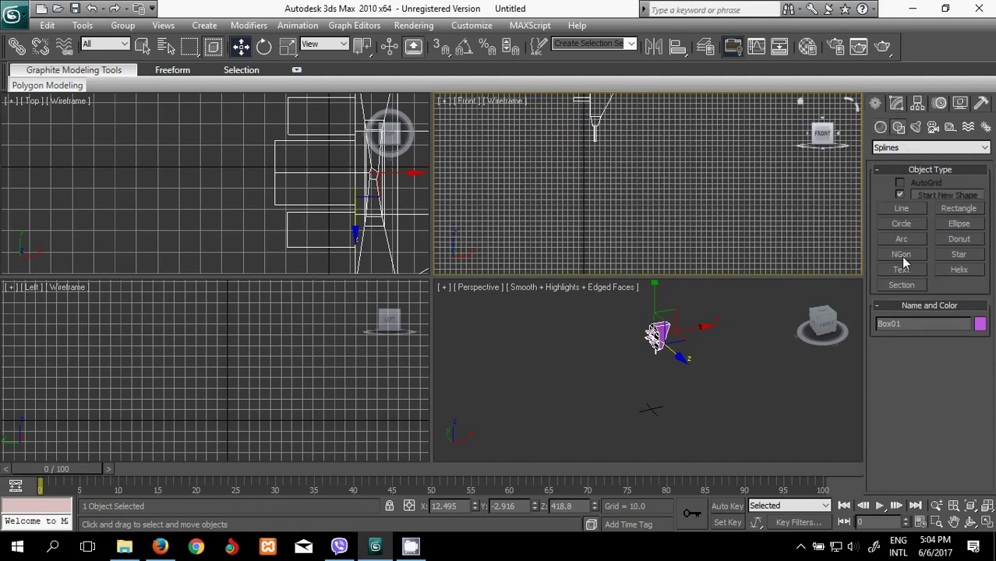
pyautogui.click(902, 209)
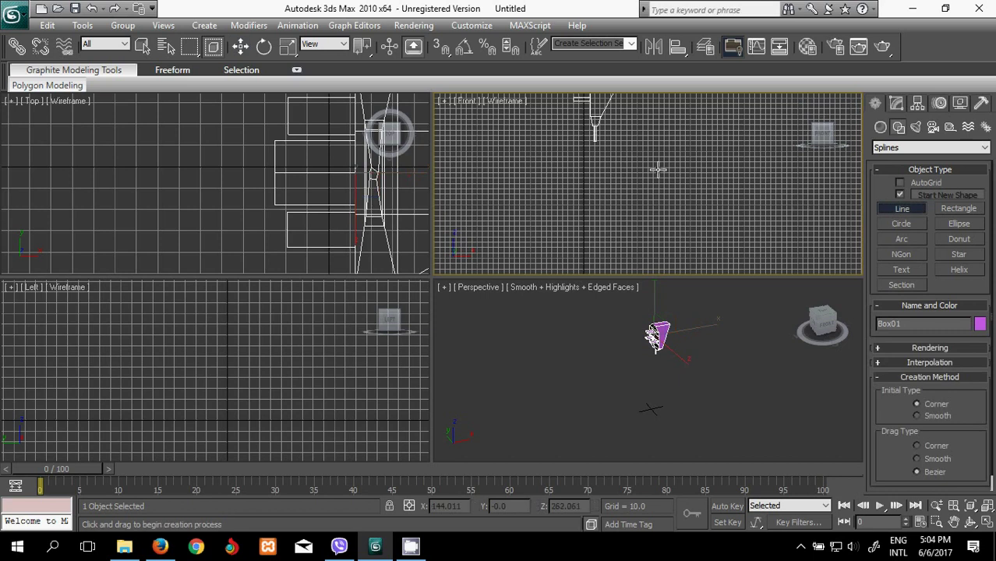
pyautogui.click(595, 139)
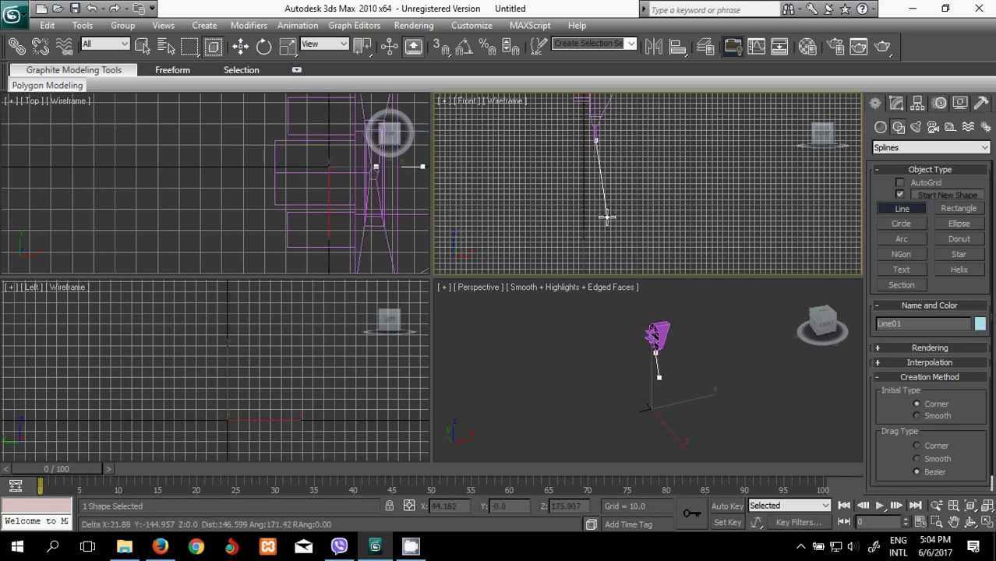
pyautogui.moveTo(608, 218)
pyautogui.mouseDown()
pyautogui.moveTo(664, 232)
pyautogui.moveTo(644, 247)
pyautogui.mouseUp()
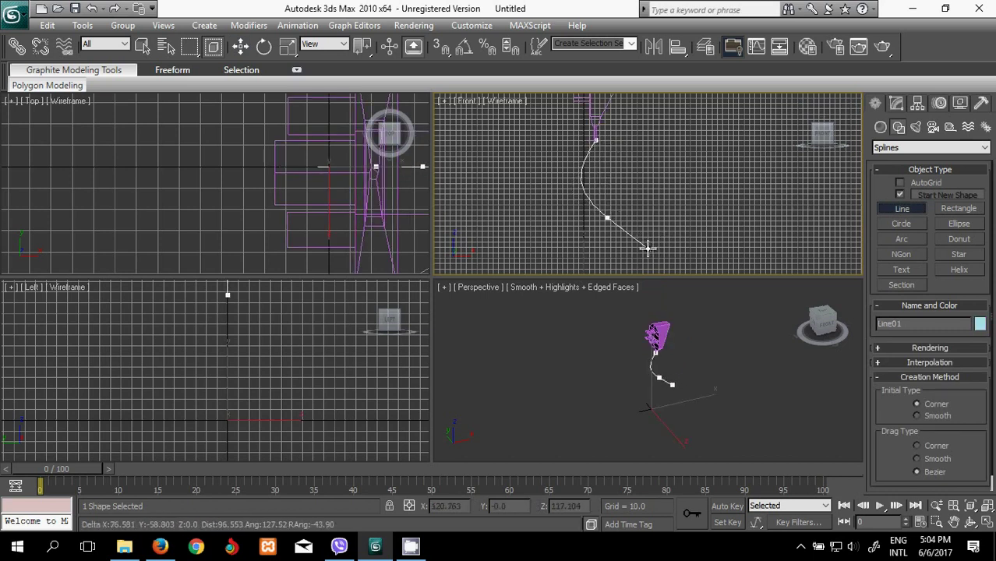
pyautogui.click(772, 250)
pyautogui.rightClick(772, 250)
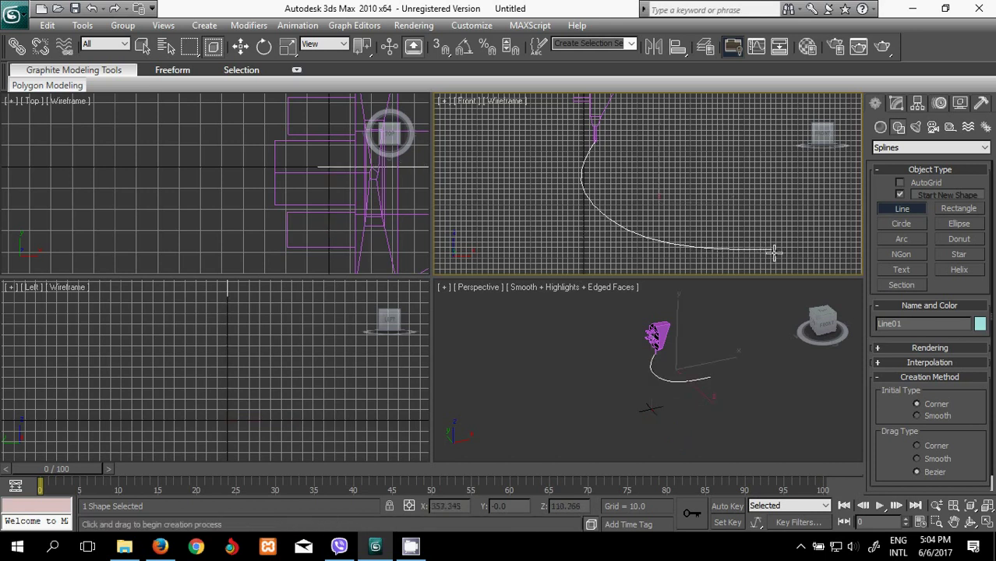
pyautogui.click(240, 46)
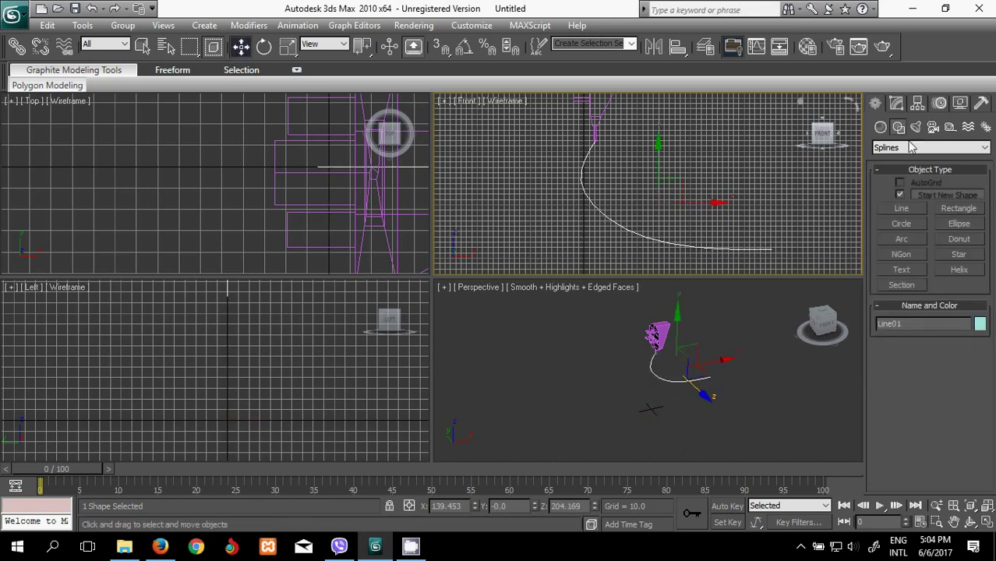
# - Enable viewport rendering for Line01 so it displays as a thick cable
pyautogui.click(896, 103)
pyautogui.click(884, 294)
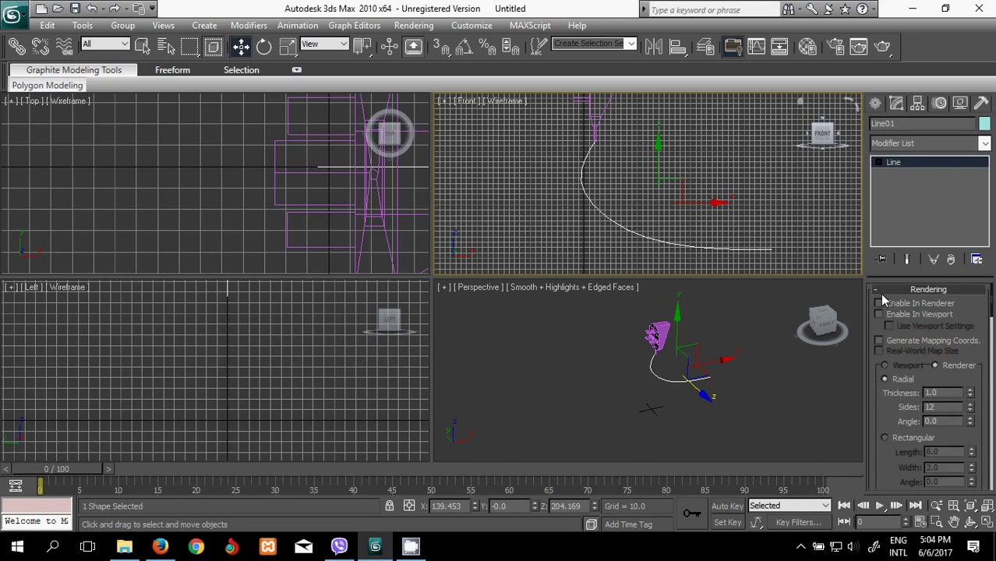
pyautogui.click(879, 313)
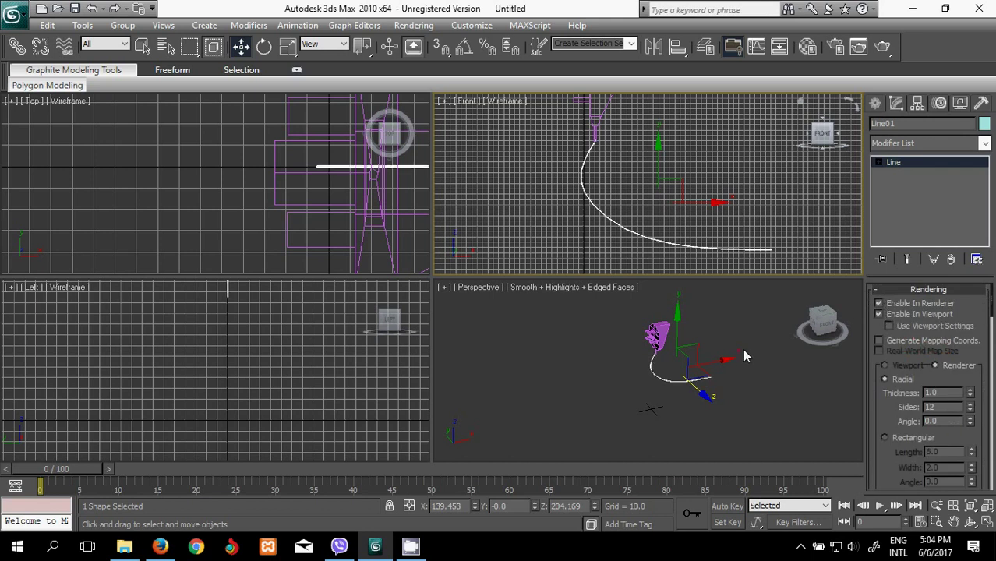
# - In Vertex mode, pull a curve vertex right to reshape the cable's bend
pyautogui.click(879, 161)
pyautogui.click(905, 174)
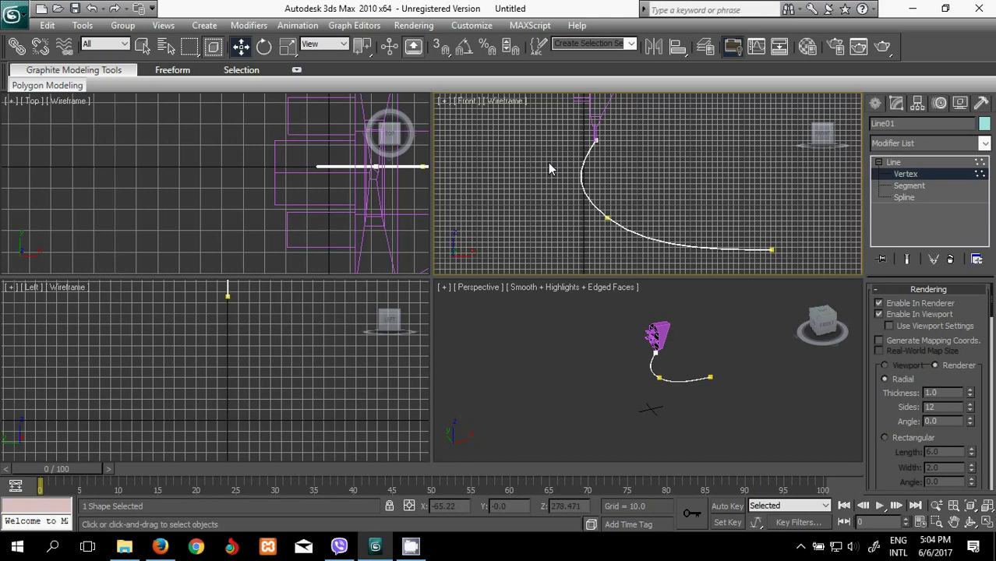
pyautogui.click(607, 218)
pyautogui.moveTo(640, 218); pyautogui.dragTo(682, 217)
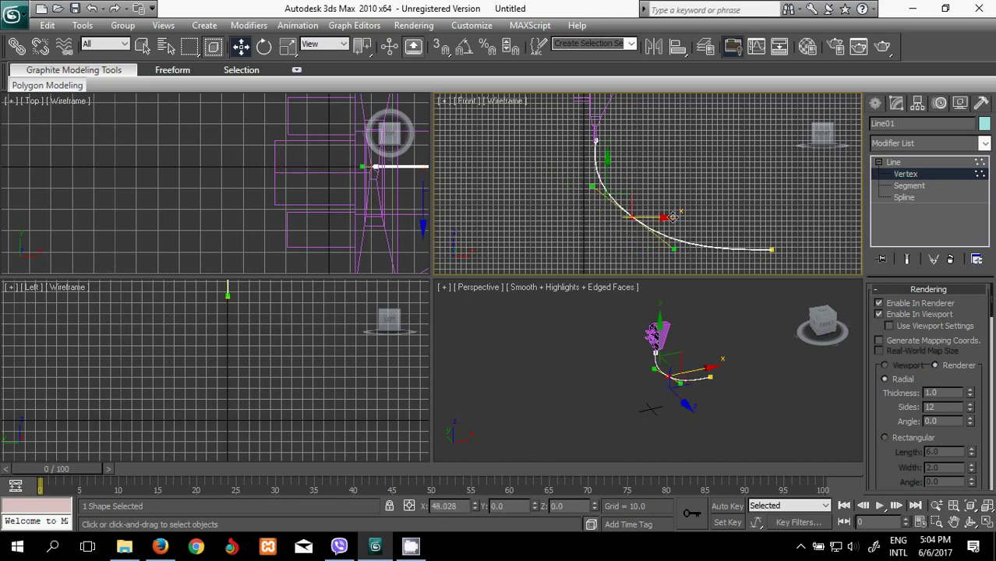
pyautogui.scroll(2, 659, 162)
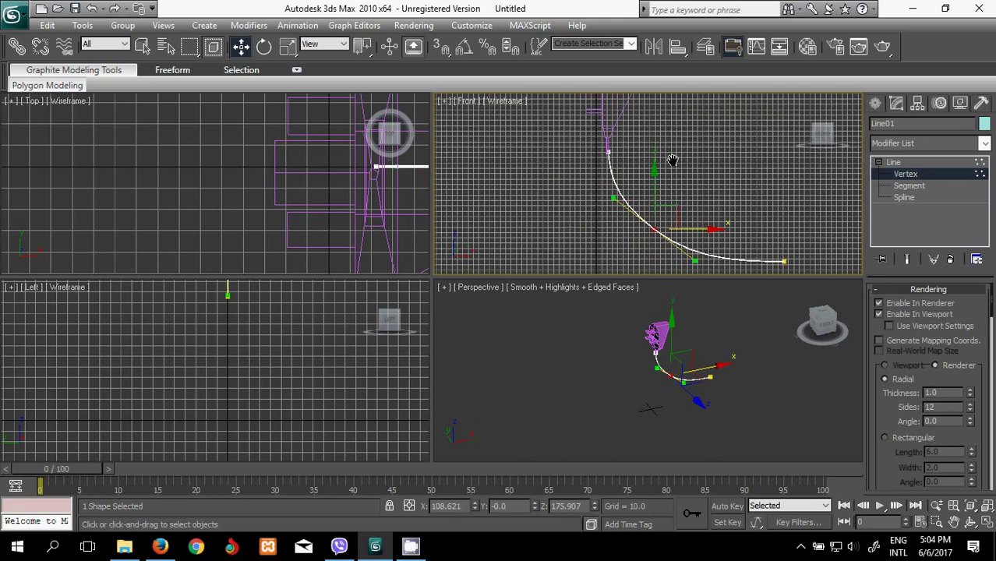
pyautogui.scroll(2, 655, 167)
pyautogui.scroll(-2, 619, 158)
pyautogui.scroll(-2, 667, 238)
pyautogui.scroll(-2, 643, 216)
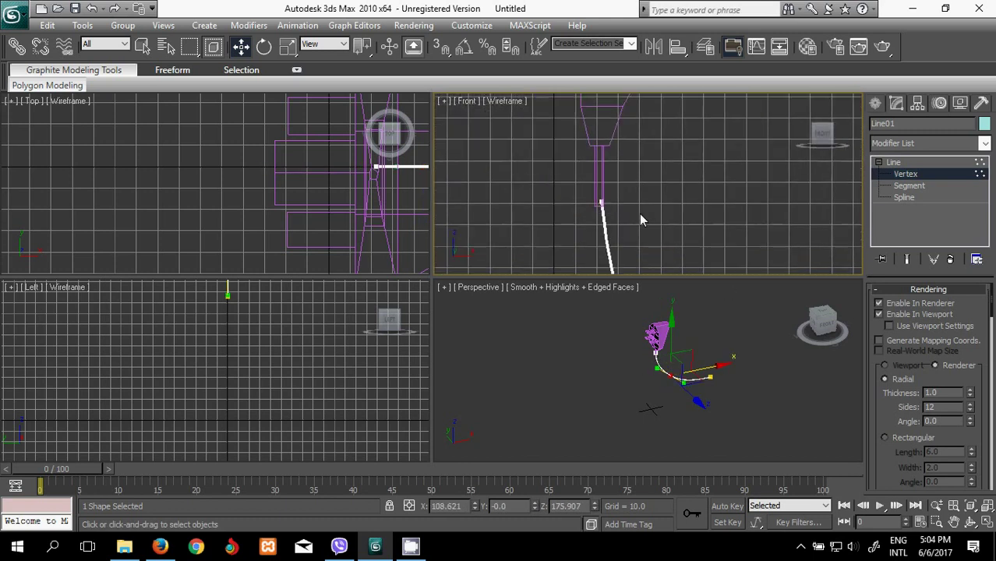
# - Align the cable's top end vertex under the plug body using the Top view
pyautogui.moveTo(631, 191)
pyautogui.mouseDown()
pyautogui.moveTo(605, 225)
pyautogui.moveTo(646, 202)
pyautogui.mouseUp()
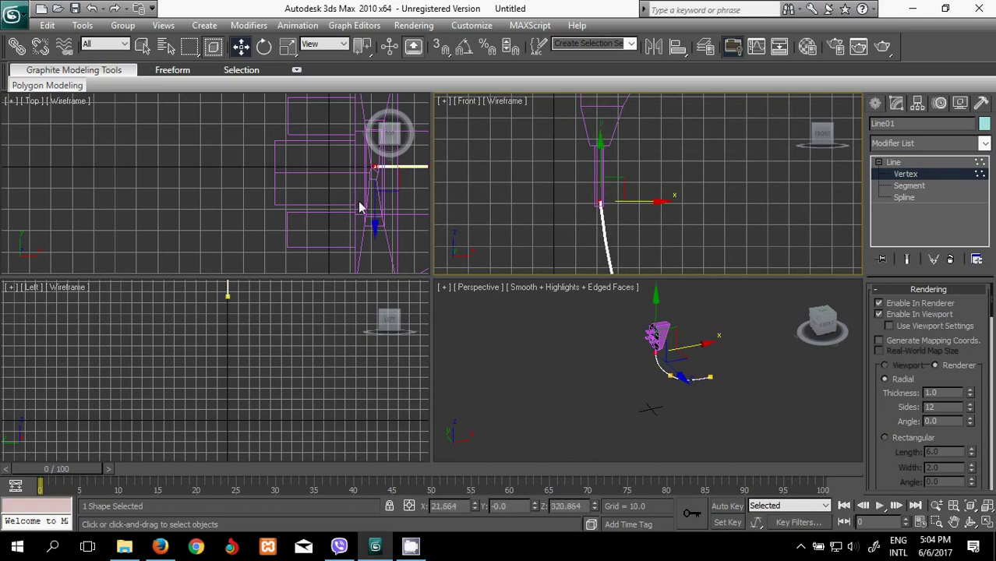
pyautogui.moveTo(361, 208); pyautogui.dragTo(319, 246, button='middle')
pyautogui.moveTo(333, 150); pyautogui.dragTo(334, 154)
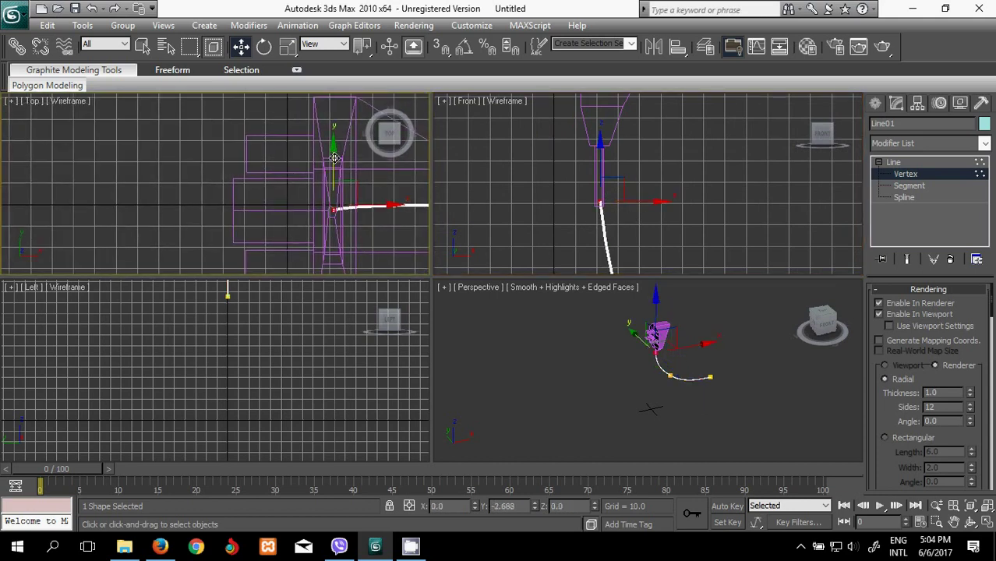
pyautogui.scroll(-2, 352, 240)
pyautogui.scroll(-2, 351, 239)
pyautogui.moveTo(351, 238); pyautogui.dragTo(333, 226, button='middle')
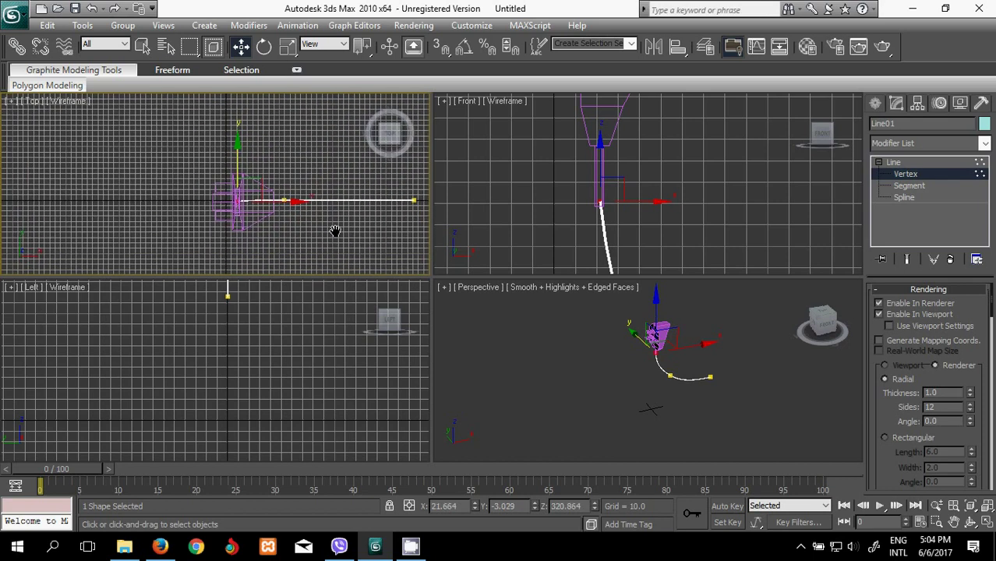
pyautogui.moveTo(641, 375); pyautogui.dragTo(628, 355, button='middle')
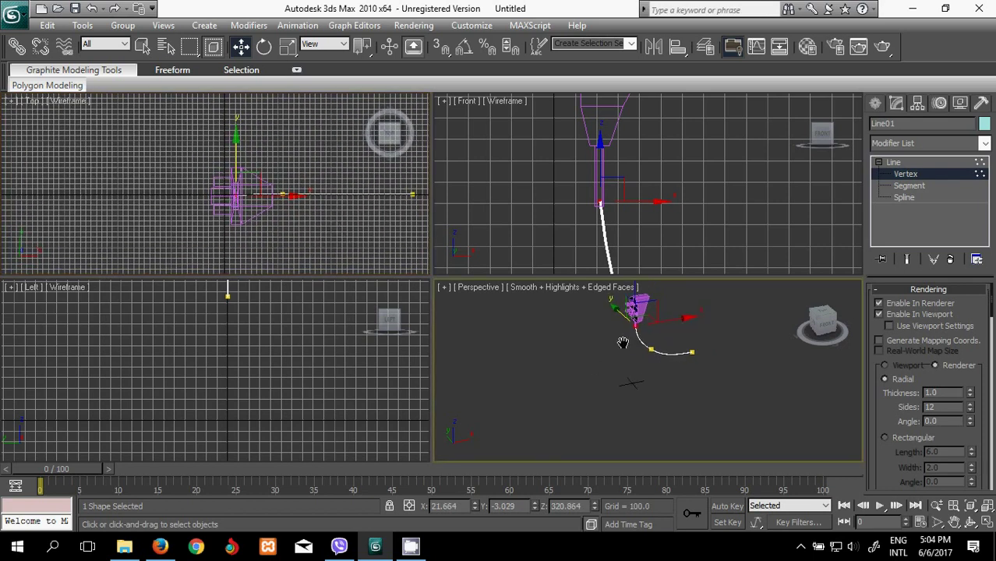
# - Maximize the Perspective view and switch the cable's rendering cross-section to Rectangular
pyautogui.click(988, 523)
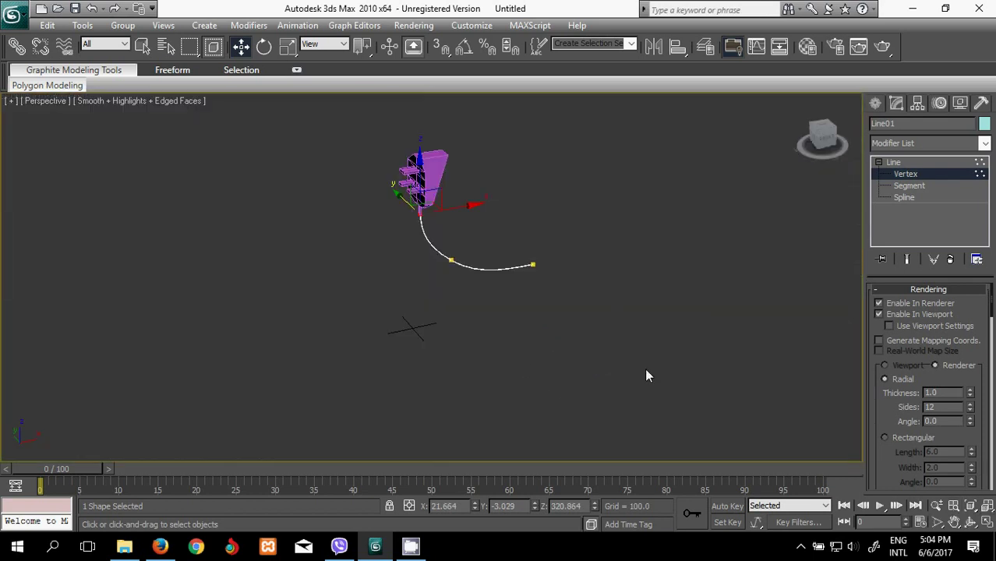
pyautogui.keyDown('alt'); pyautogui.moveTo(775, 177); pyautogui.dragTo(621, 231, button='middle'); pyautogui.keyUp('alt')
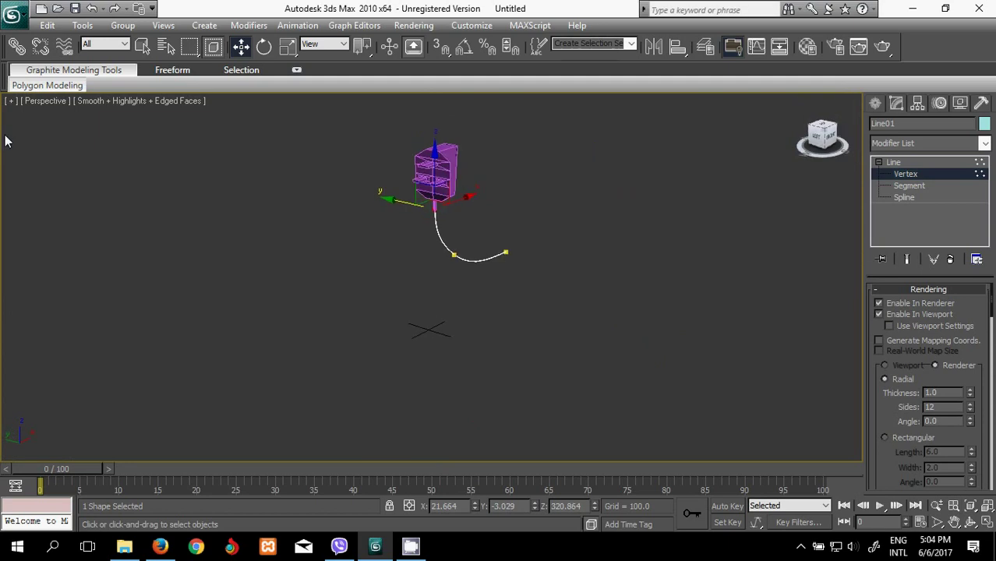
pyautogui.scroll(3, 623, 231)
pyautogui.moveTo(623, 156)
pyautogui.mouseDown(button='middle')
pyautogui.moveTo(616, 236)
pyautogui.moveTo(590, 218)
pyautogui.mouseUp(button='middle')
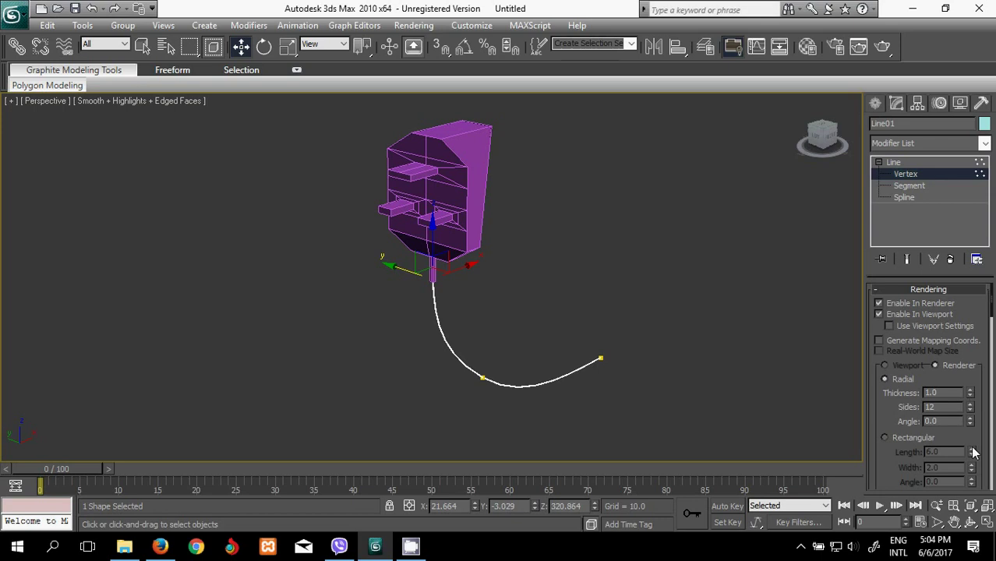
pyautogui.click(898, 442)
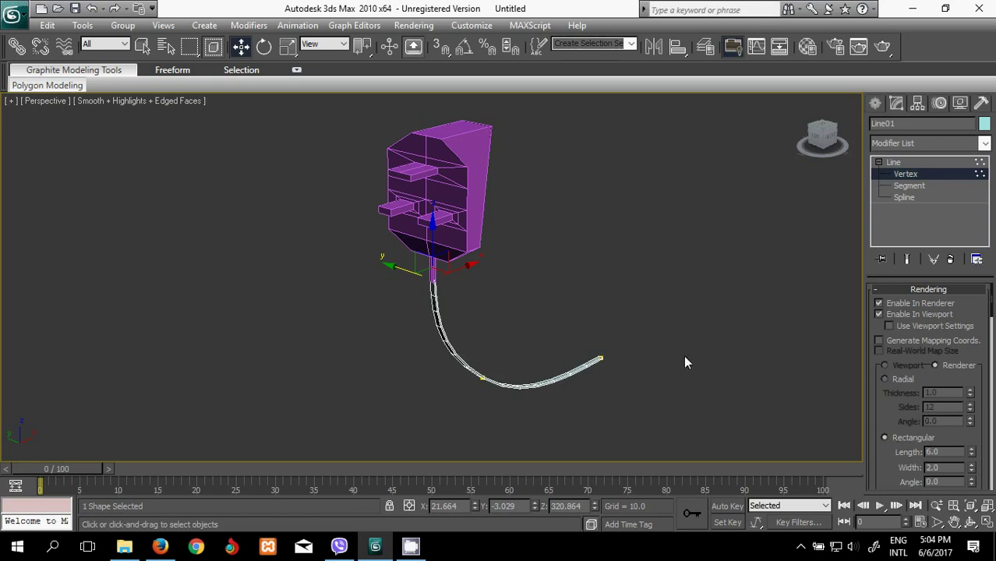
pyautogui.scroll(-1, 690, 371)
pyautogui.scroll(-1, 697, 379)
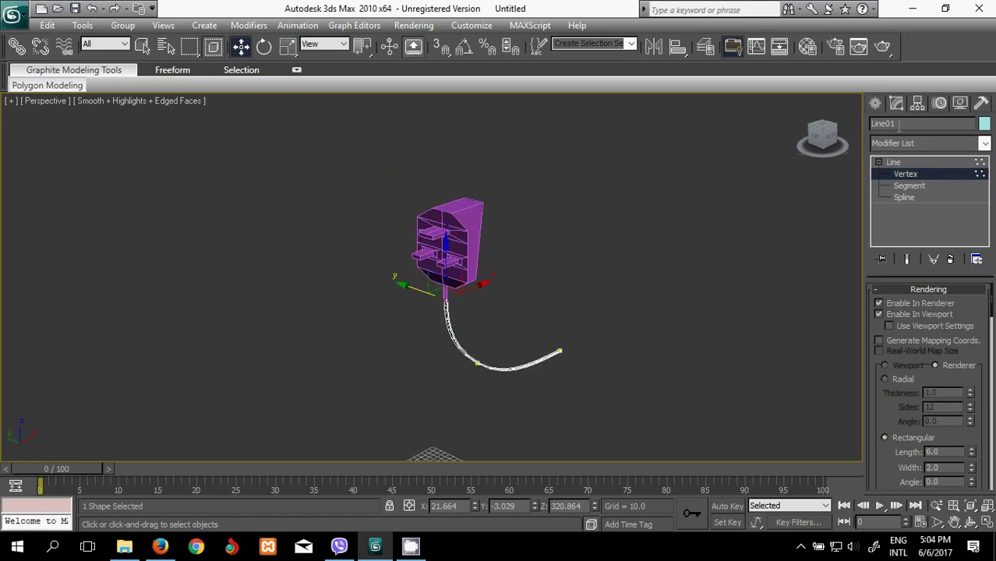
# - Box-select the plug and cable and lower them together along Z toward the grid
pyautogui.click(877, 103)
pyautogui.click(671, 316)
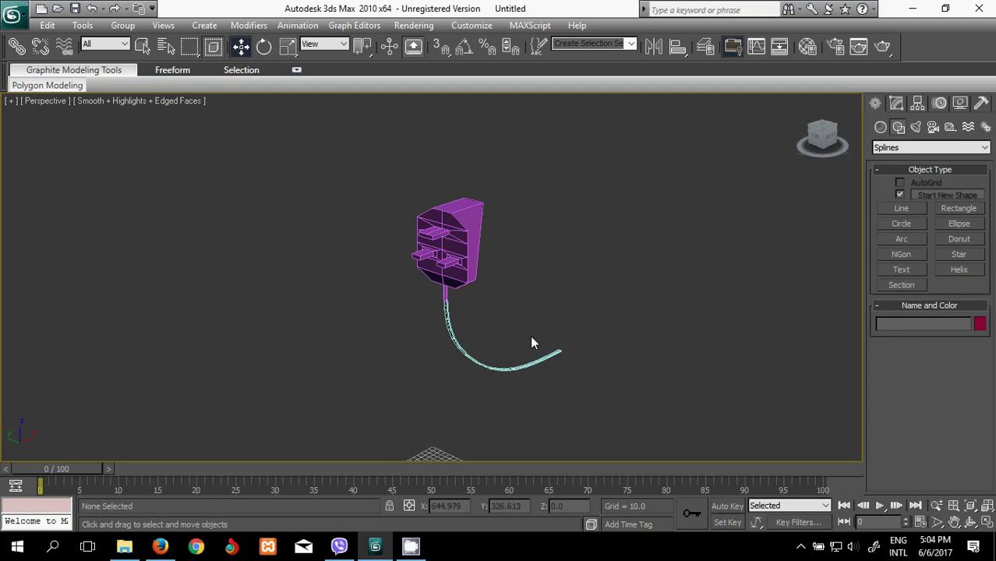
pyautogui.moveTo(361, 164); pyautogui.dragTo(609, 419)
pyautogui.moveTo(613, 408); pyautogui.dragTo(666, 321, button='middle')
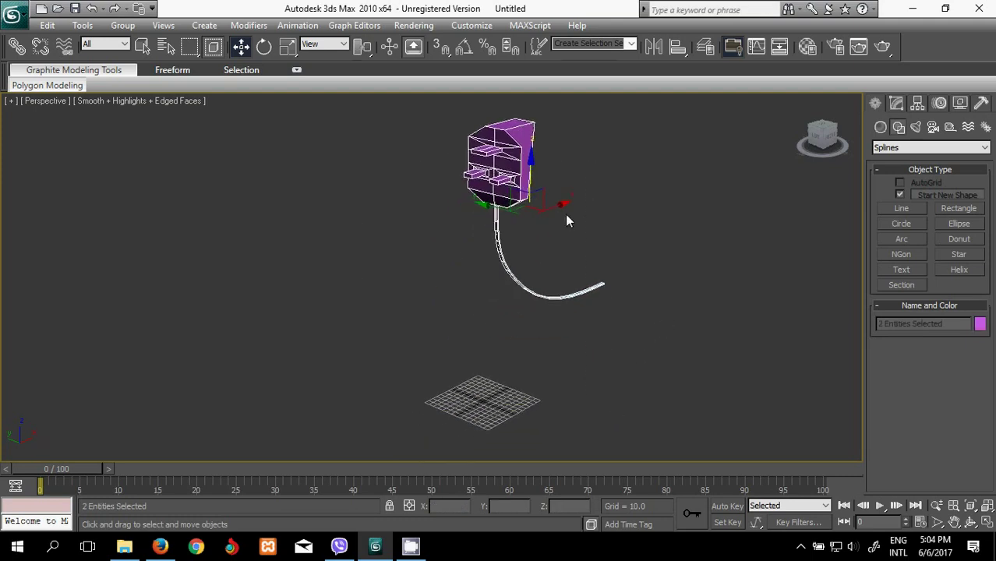
pyautogui.moveTo(531, 168); pyautogui.dragTo(557, 287)
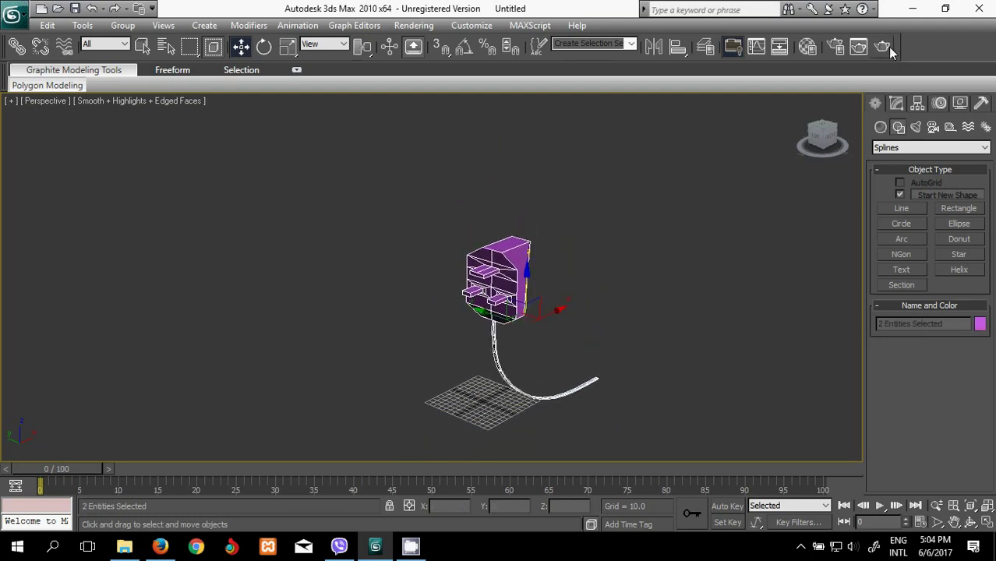
# - Assign the first material slot to the plug and cable as an Arch & Design material
pyautogui.click(808, 47)
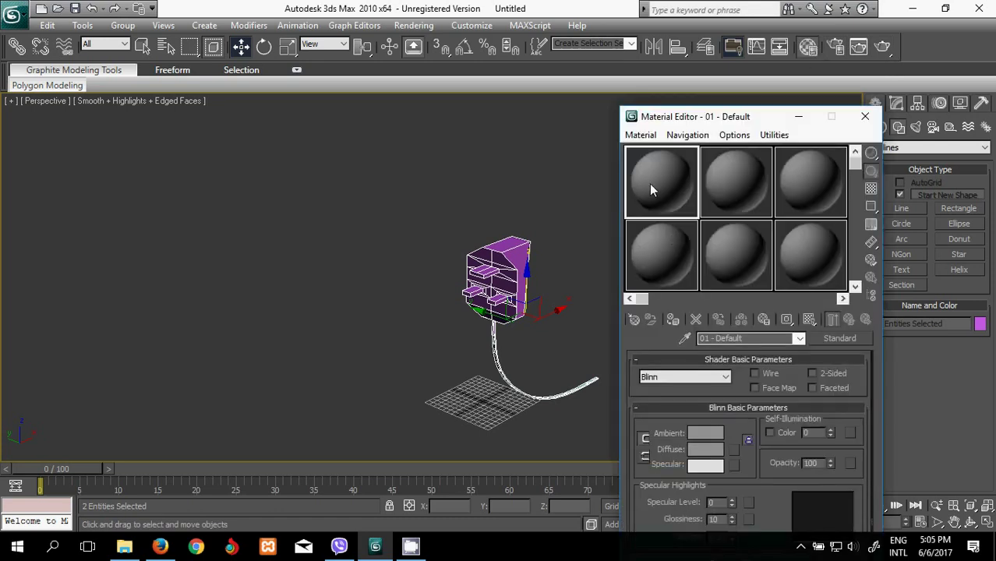
pyautogui.click(675, 321)
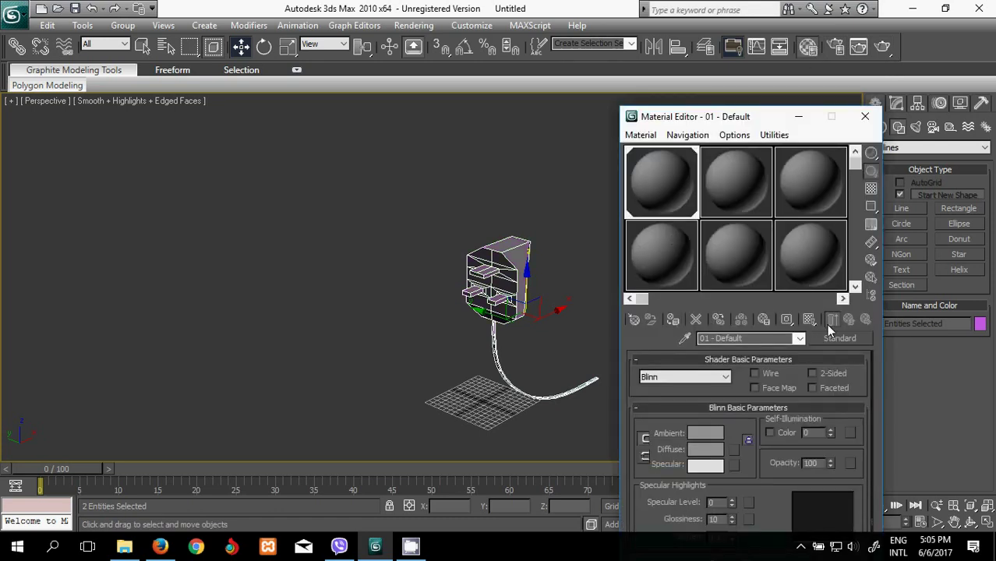
pyautogui.click(835, 337)
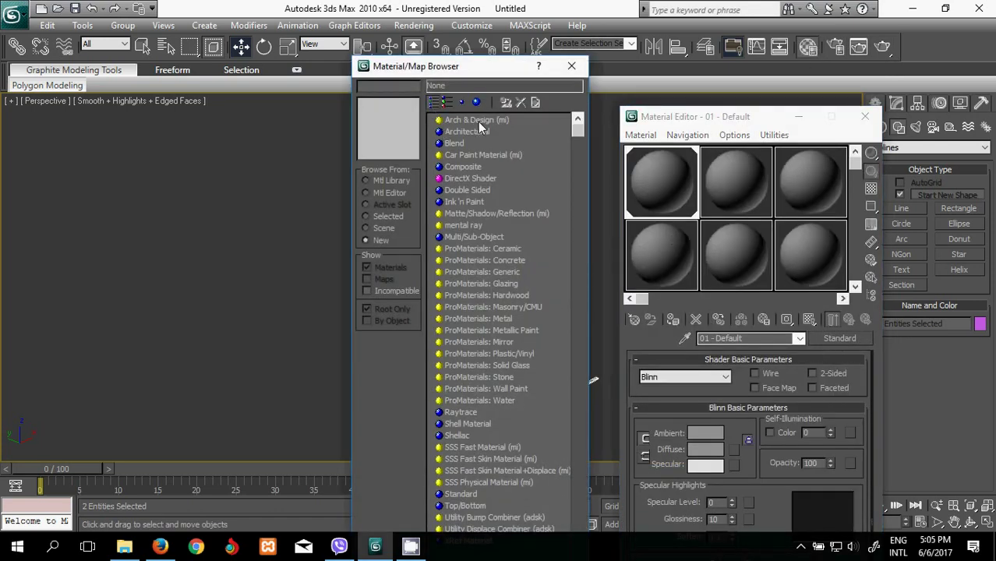
pyautogui.doubleClick(478, 122)
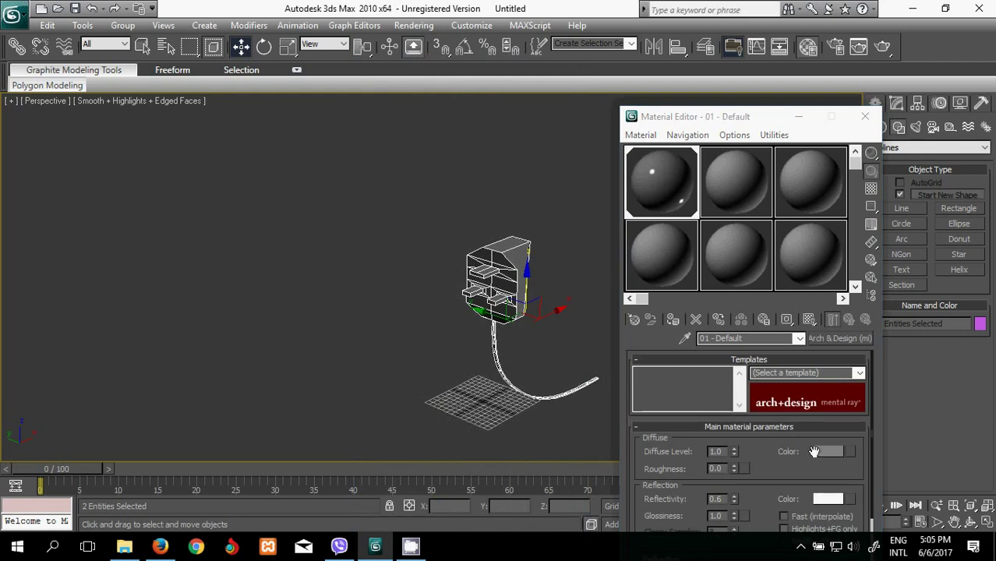
# - Set the Arch & Design diffuse colour to pure white and render the perspective view
pyautogui.click(817, 453)
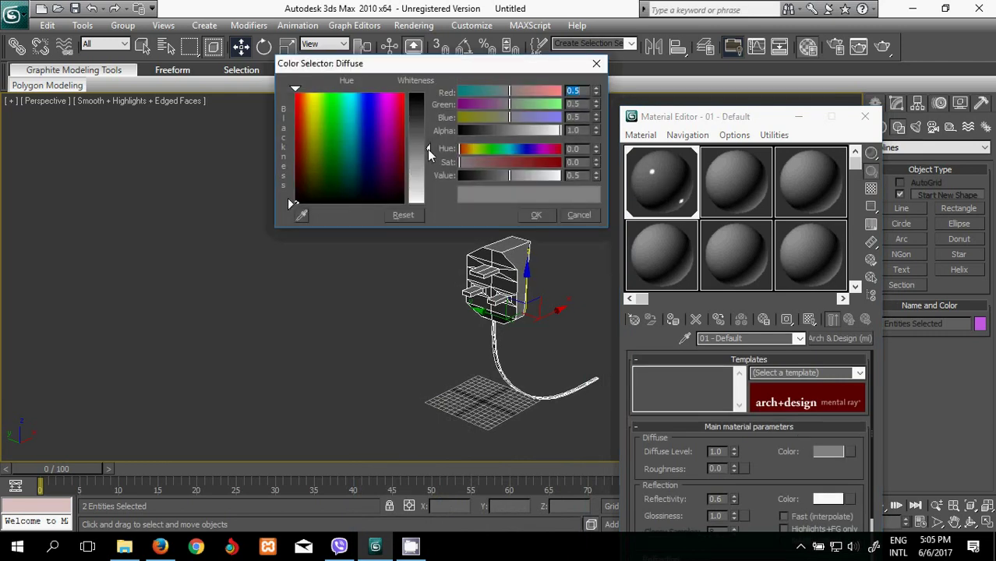
pyautogui.moveTo(427, 149); pyautogui.dragTo(427, 204)
pyautogui.click(532, 216)
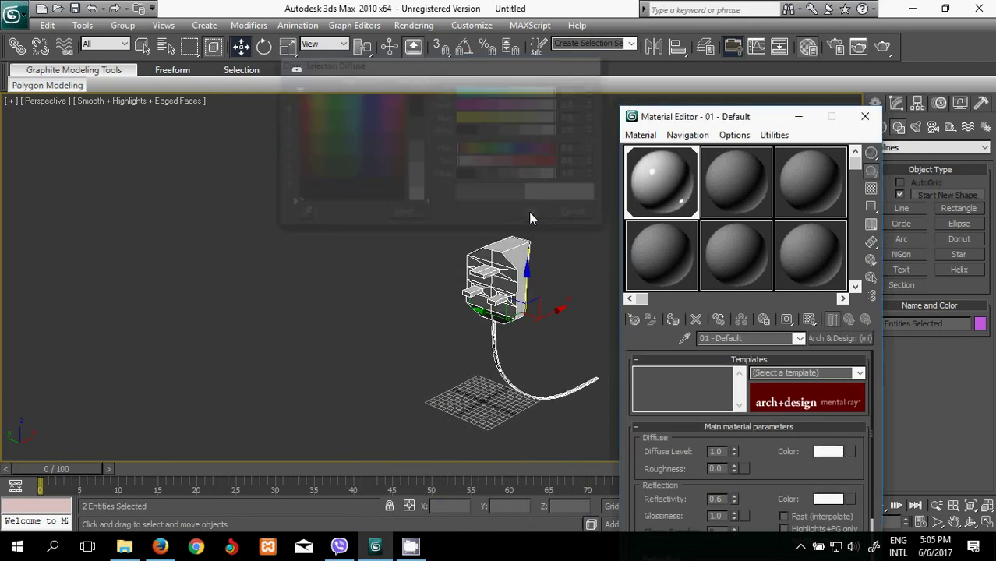
pyautogui.click(883, 46)
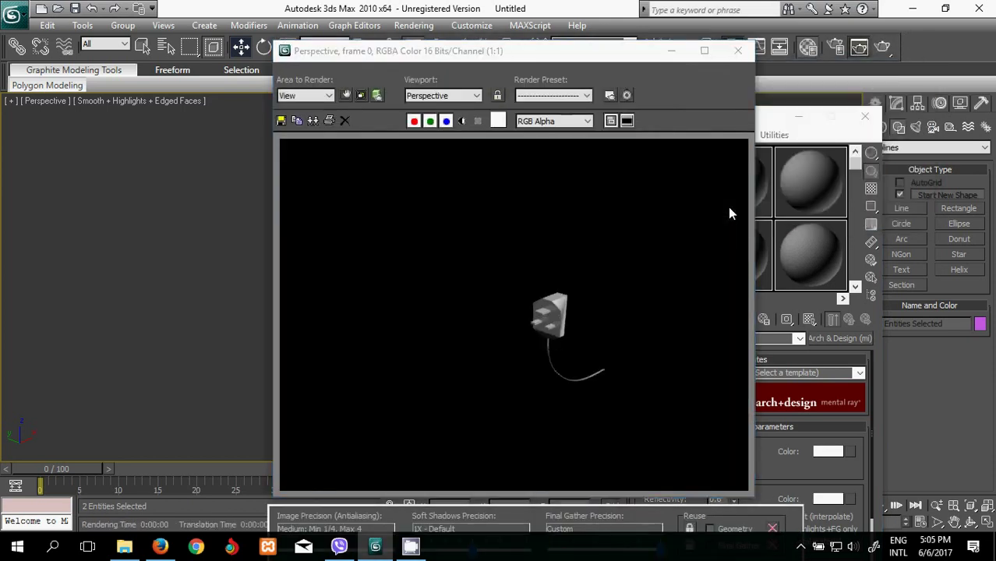
# - Close the render, deselect, zoom and pan onto the plug, then render the close-up
pyautogui.click(739, 51)
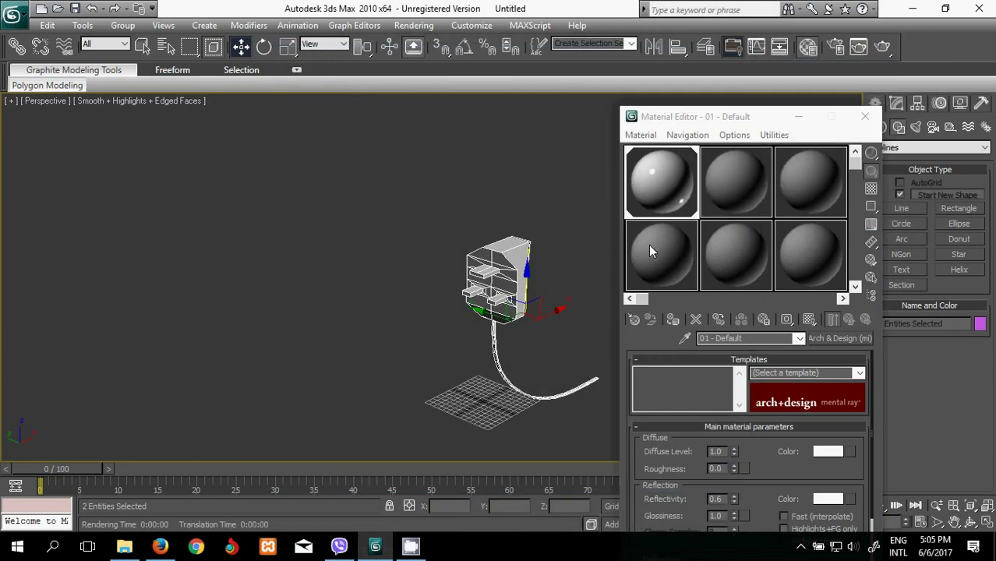
pyautogui.click(564, 294)
pyautogui.scroll(5, 566, 284)
pyautogui.moveTo(567, 279); pyautogui.dragTo(530, 247, button='middle')
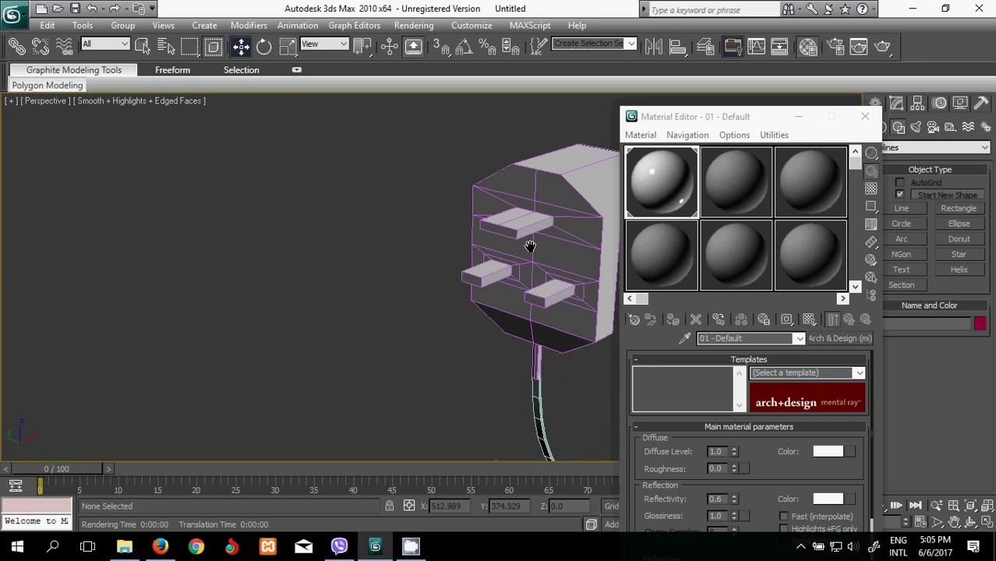
pyautogui.moveTo(429, 263); pyautogui.dragTo(338, 240, button='middle')
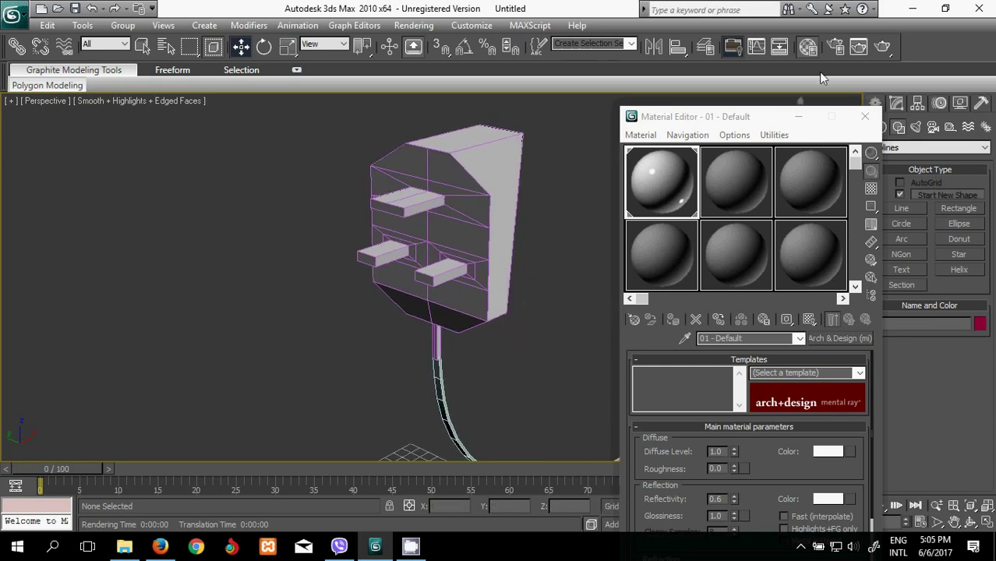
pyautogui.click(883, 47)
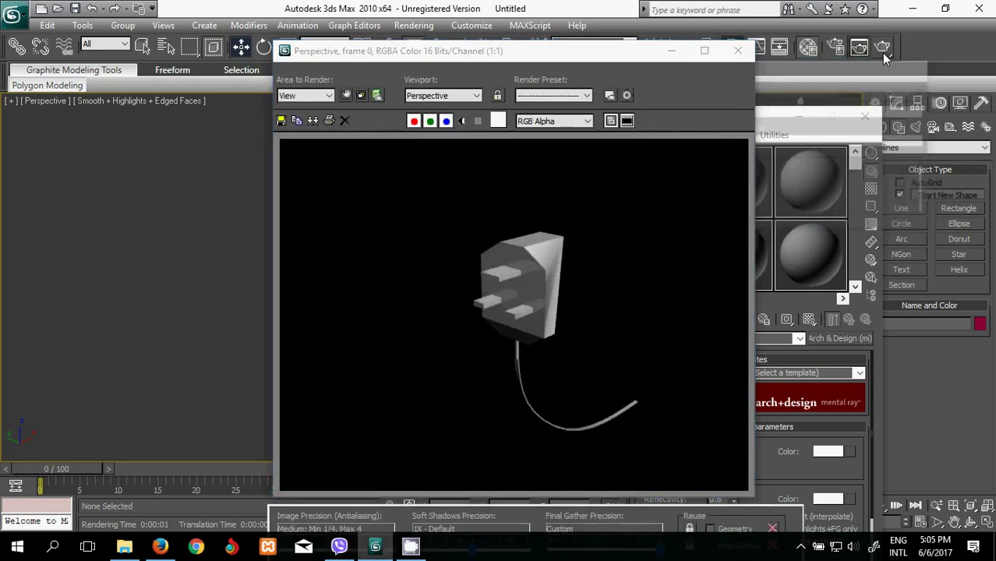